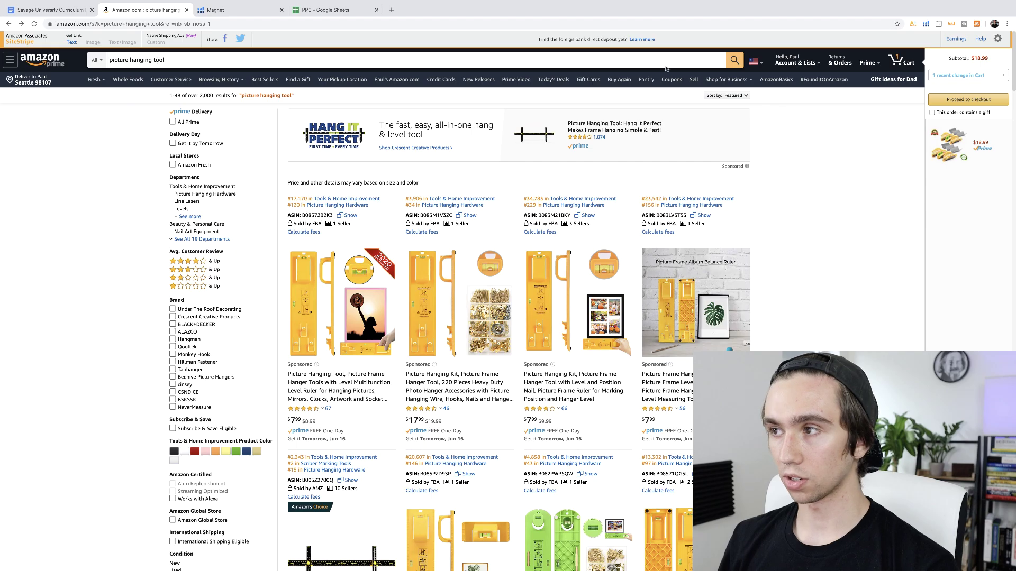
- Browse the Amazon search results for "picture hanging tool", examining the competing products and their listing data
{"action": "scroll", "coordinate": [298, 266], "scroll_direction": "down", "scroll_amount": 2}
{"action": "scroll", "coordinate": [298, 266], "scroll_direction": "down", "scroll_amount": 10}
{"action": "scroll", "coordinate": [298, 267], "scroll_direction": "down", "scroll_amount": 9}
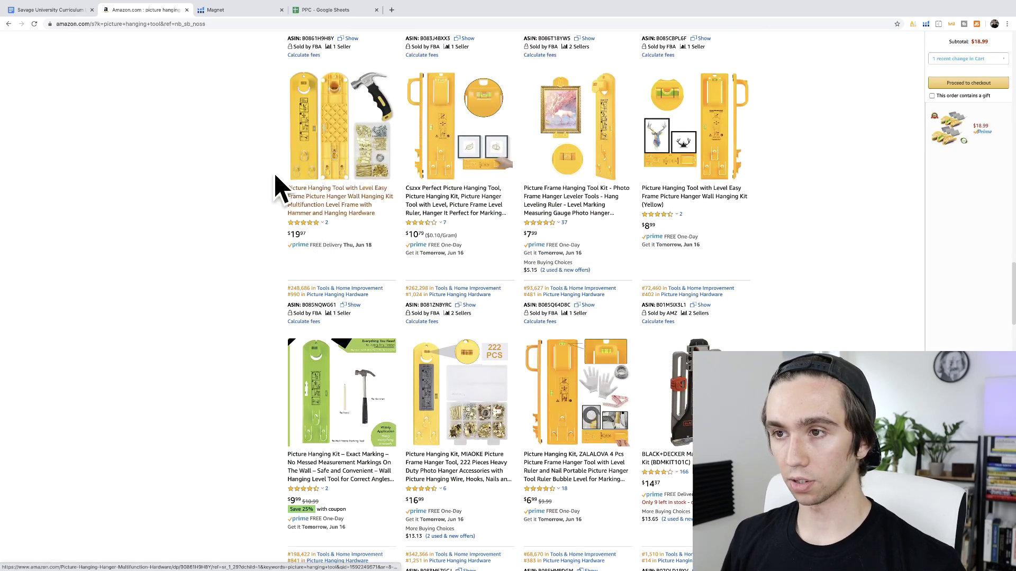
{"action": "scroll", "coordinate": [297, 196], "scroll_direction": "up", "scroll_amount": 10}
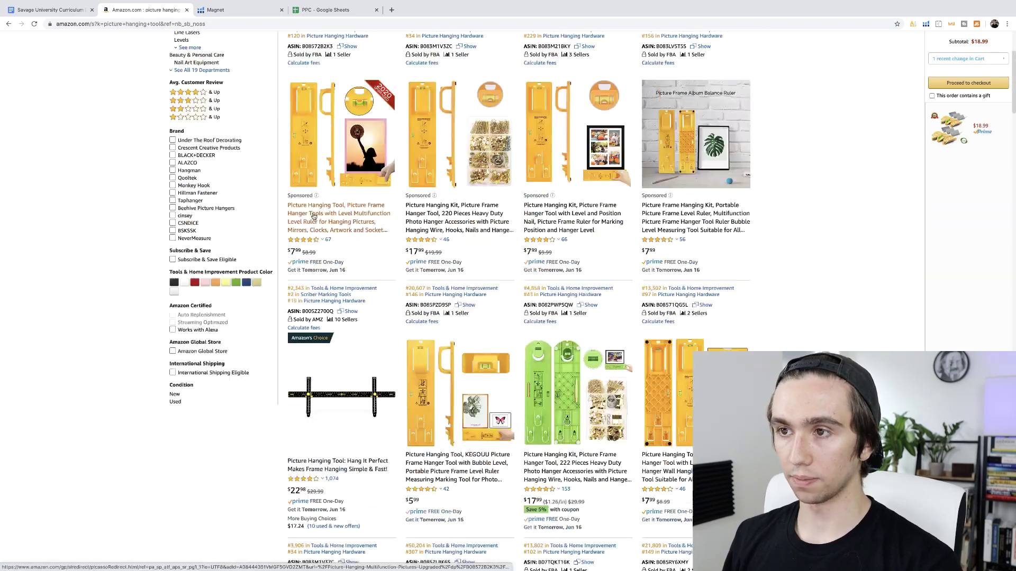
{"action": "scroll", "coordinate": [315, 217], "scroll_direction": "up", "scroll_amount": 5}
- Change the Amazon search term to "picture hanging kit" and run the search
{"action": "left_click", "coordinate": [190, 62]}
{"action": "key", "text": "BackSpace"}
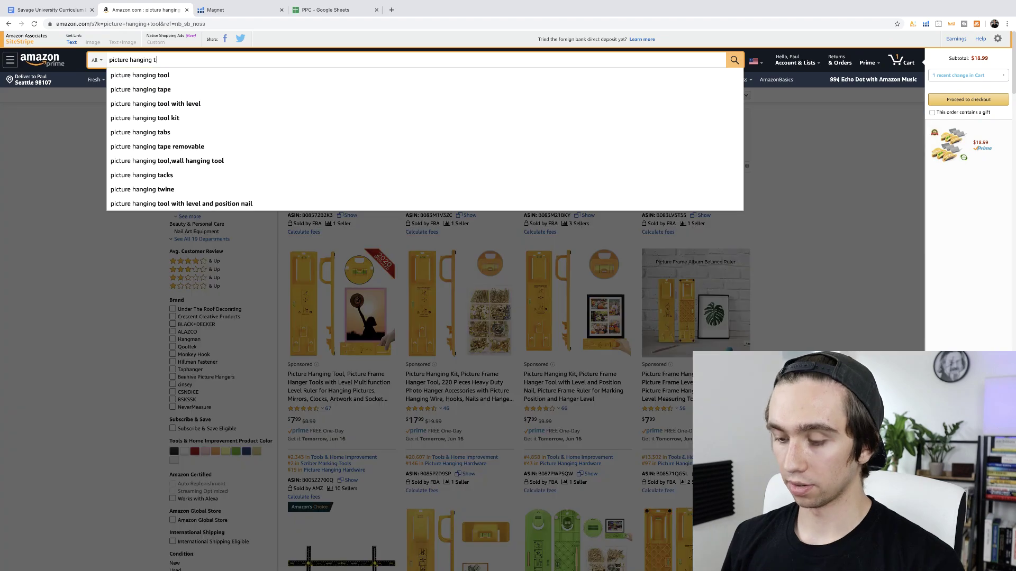
{"action": "type", "text": "kit"}
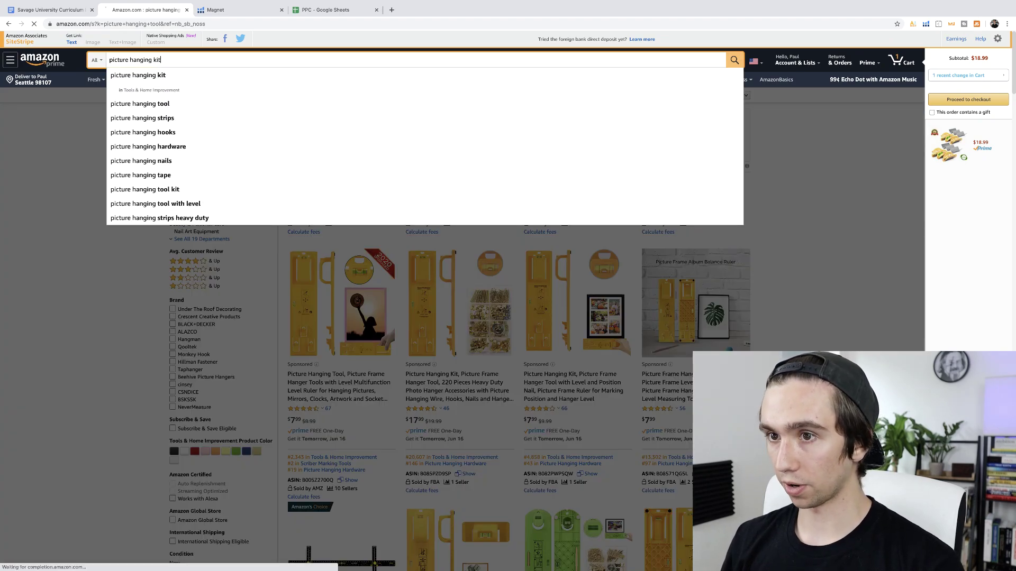
{"action": "key", "text": "Return"}
- Review the competing listings across the "picture hanging kit" results page, including their prices, reviews and sales ranks
{"action": "scroll", "coordinate": [759, 202], "scroll_direction": "down", "scroll_amount": 20}
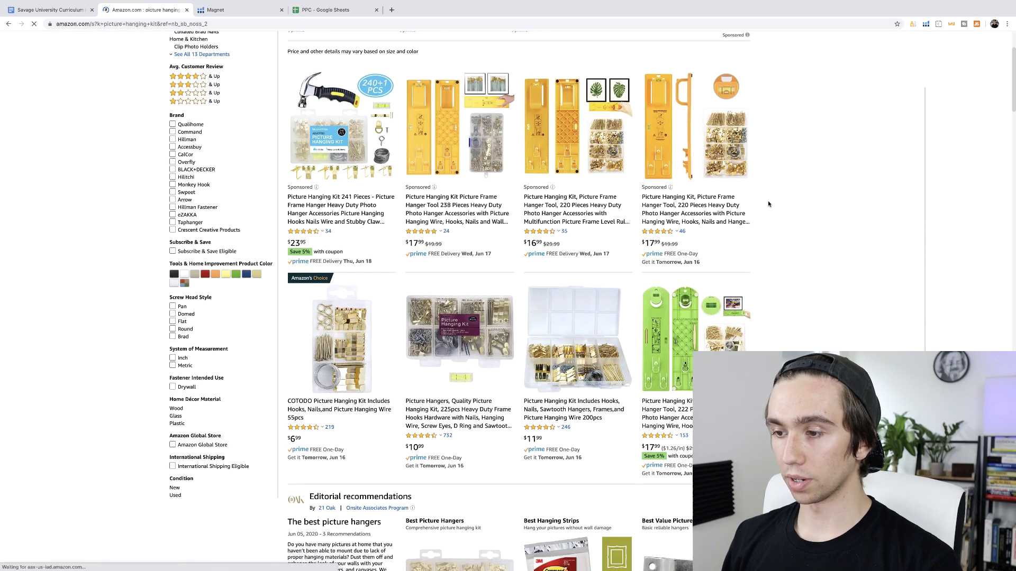
{"action": "scroll", "coordinate": [768, 205], "scroll_direction": "down", "scroll_amount": 20}
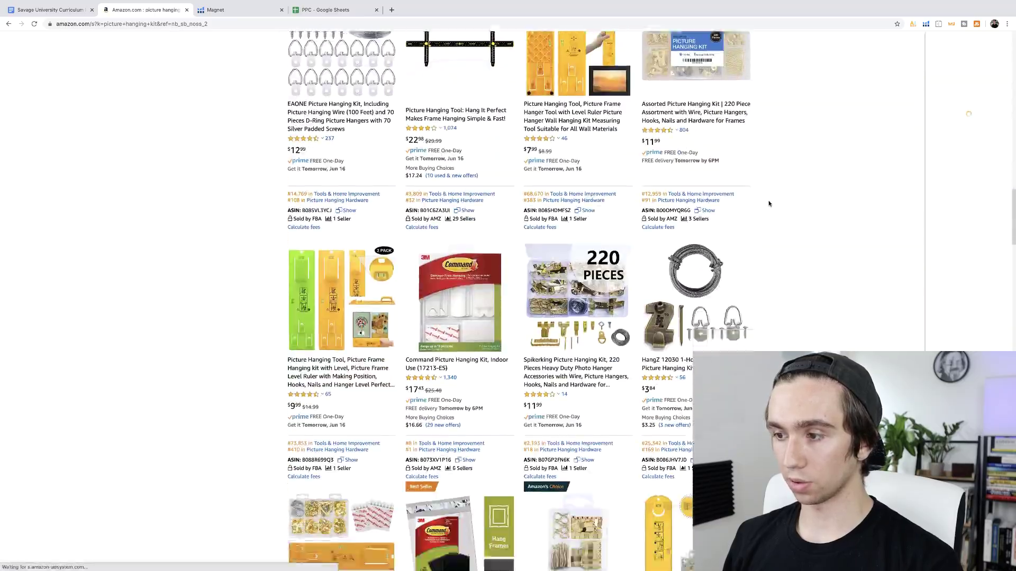
{"action": "scroll", "coordinate": [768, 204], "scroll_direction": "down", "scroll_amount": 20}
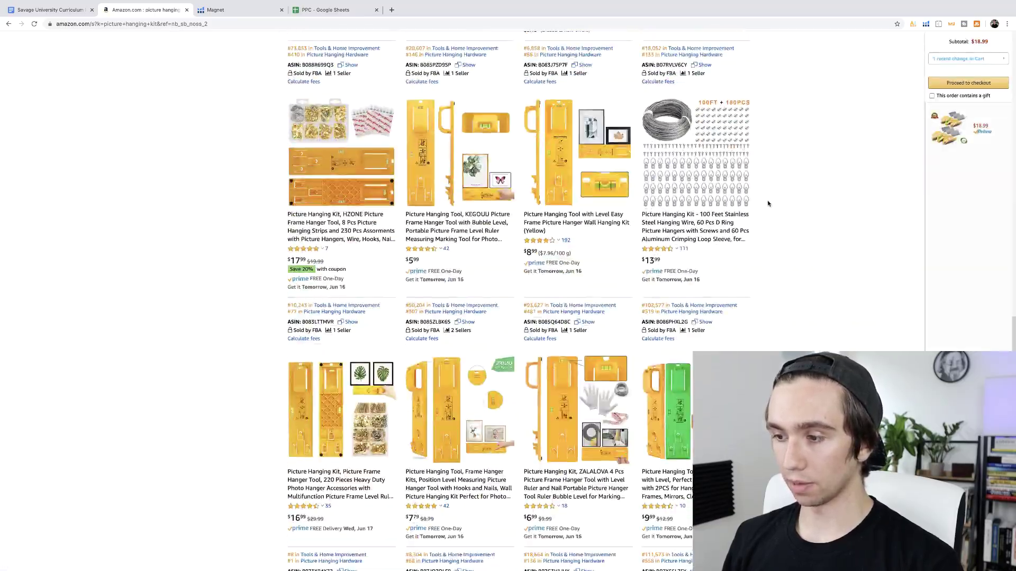
{"action": "scroll", "coordinate": [761, 304], "scroll_direction": "down", "scroll_amount": 1}
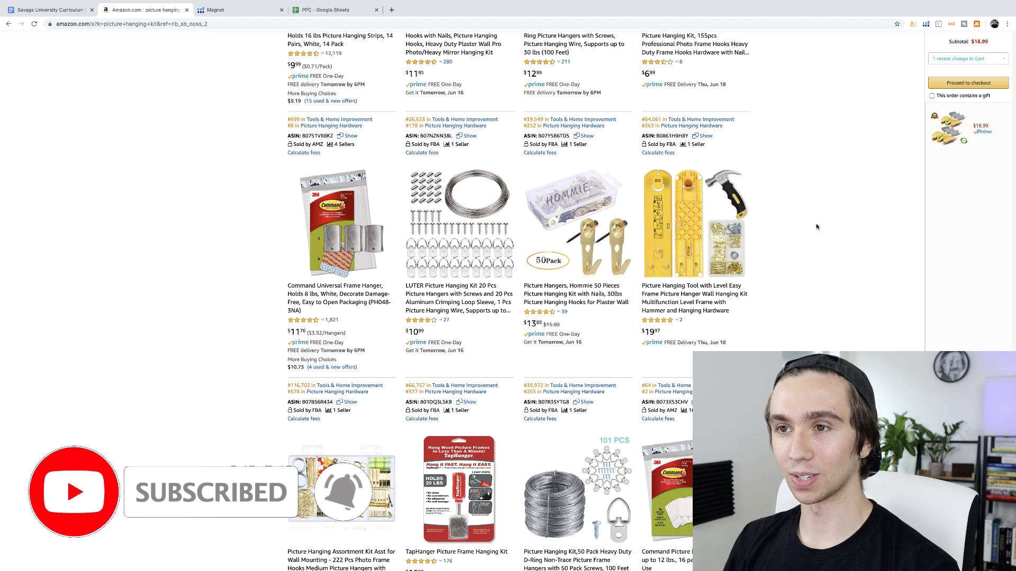
{"action": "scroll", "coordinate": [773, 220], "scroll_direction": "down", "scroll_amount": 15}
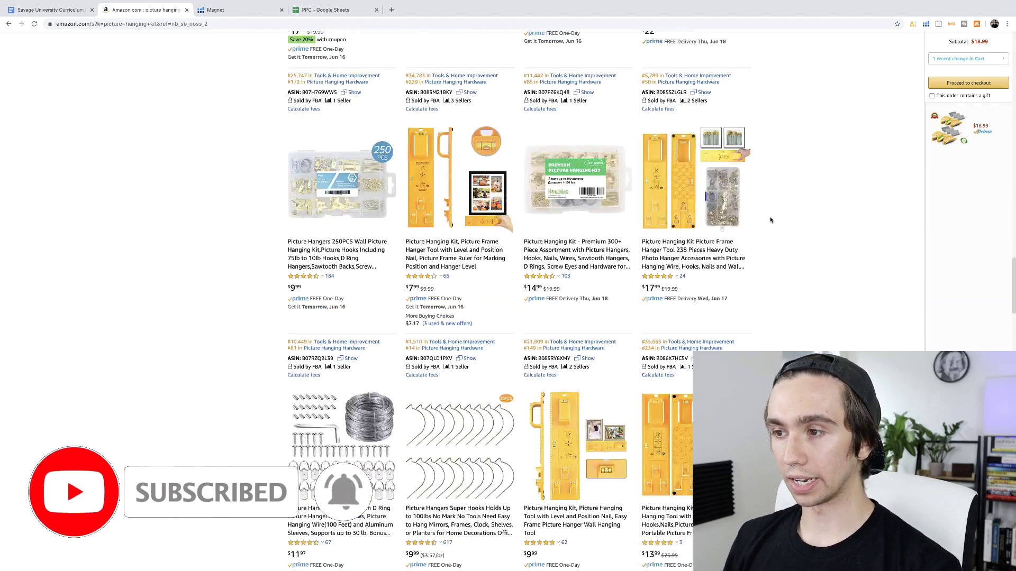
{"action": "scroll", "coordinate": [577, 57], "scroll_direction": "up", "scroll_amount": 20}
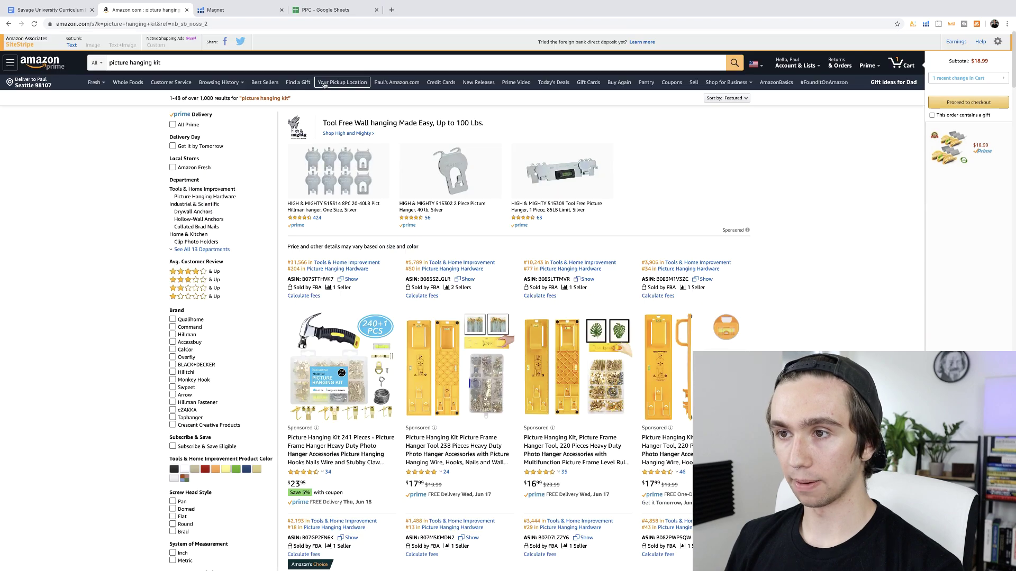
- Switch to Helium 10 Magnet and check the search volume of the keyword "picture hanging tool"
{"action": "left_click", "coordinate": [200, 3]}
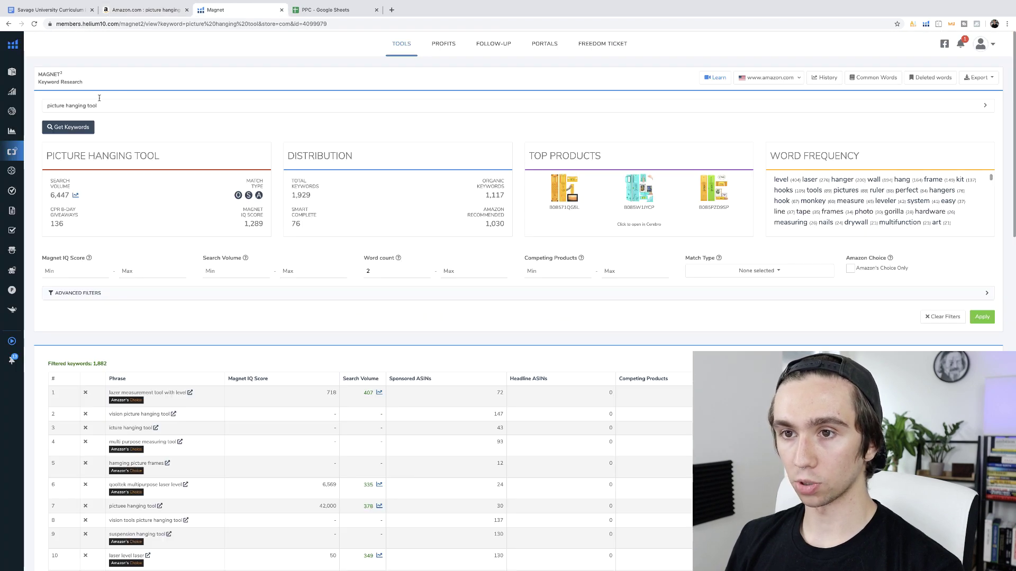
{"action": "left_click_drag", "start_coordinate": [122, 105], "coordinate": [39, 109]}
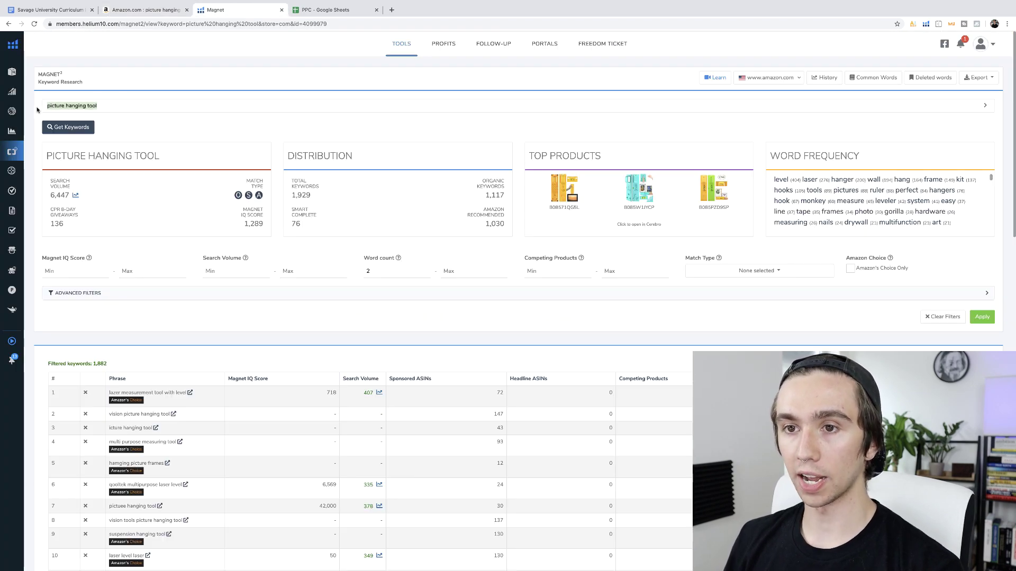
{"action": "left_click", "coordinate": [137, 106]}
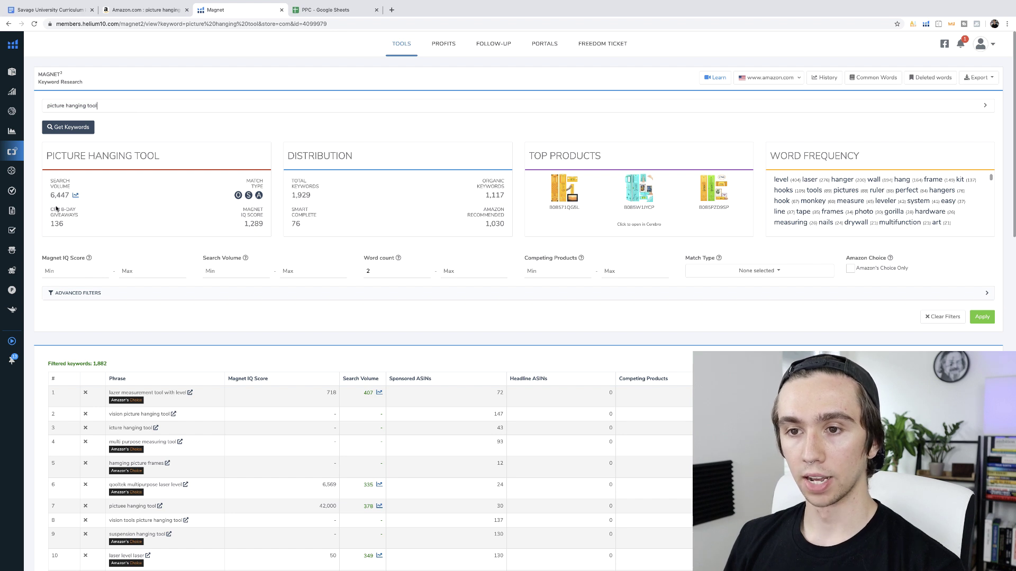
{"action": "left_click_drag", "start_coordinate": [49, 195], "coordinate": [73, 197]}
{"action": "left_click", "coordinate": [114, 200]}
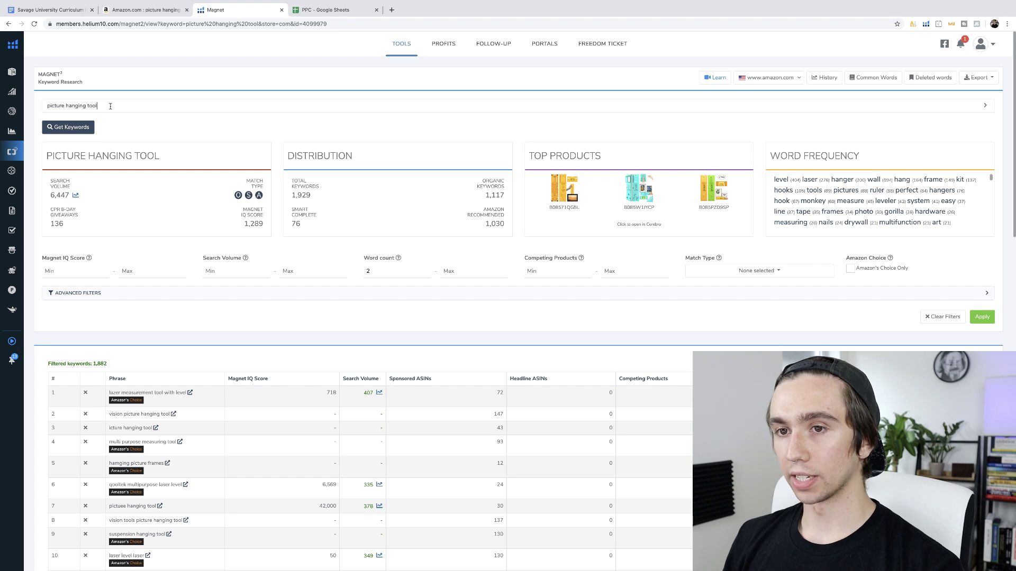
- Run the Magnet keyword research for "picture hanging kit", loading the previous search from history
{"action": "mouse_move", "coordinate": [14, 109]}
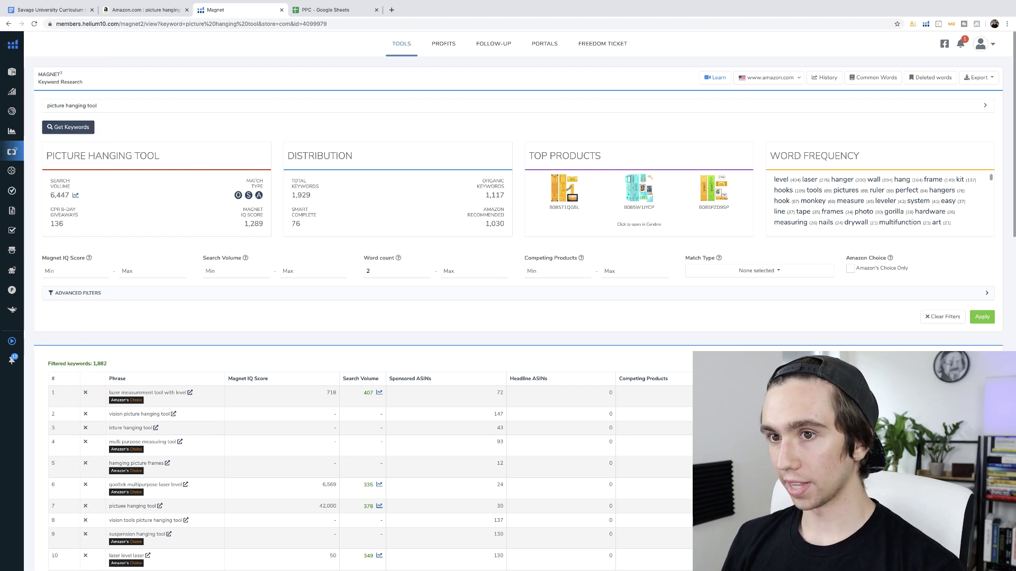
{"action": "key", "text": "BackSpace"}
{"action": "key", "text": "BackSpace"}
{"action": "type", "text": "kit"}
{"action": "key", "text": "Return"}
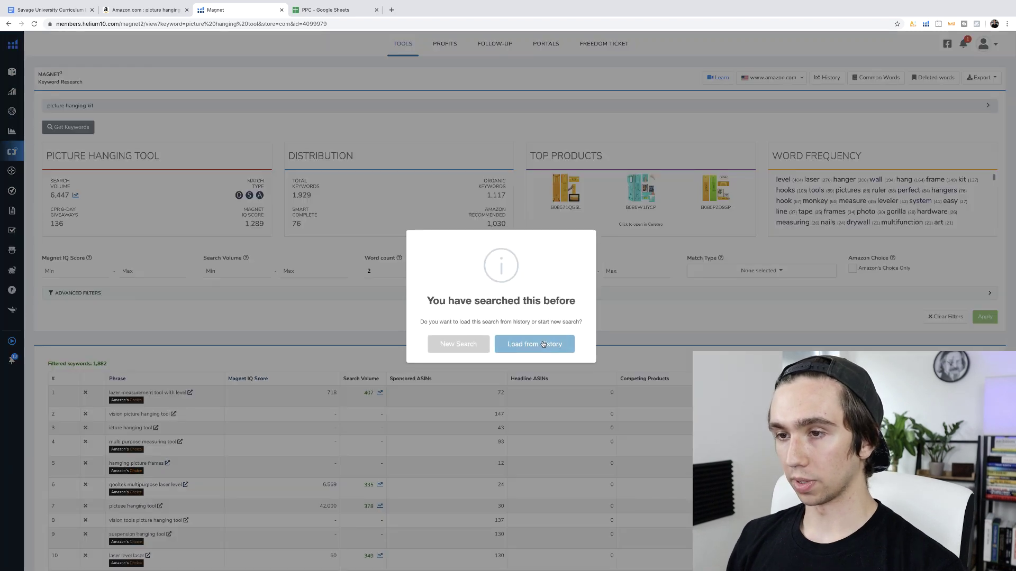
{"action": "left_click", "coordinate": [544, 344]}
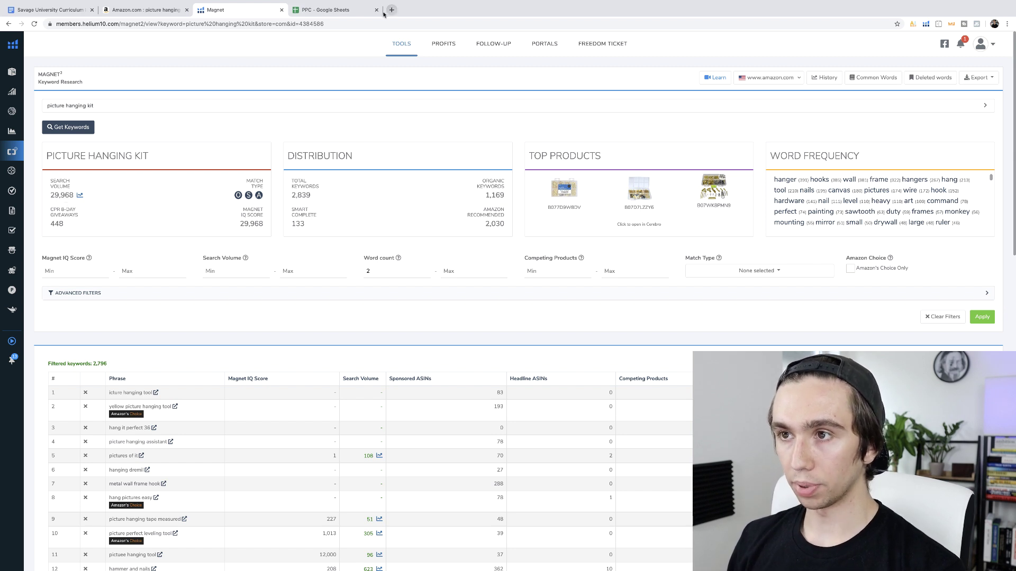
- Switch to the PPC spreadsheet in Google Sheets and examine the Exact Demand Search Terms, Removed Duplicates and PPC Keyword List columns
{"action": "left_click", "coordinate": [334, 10]}
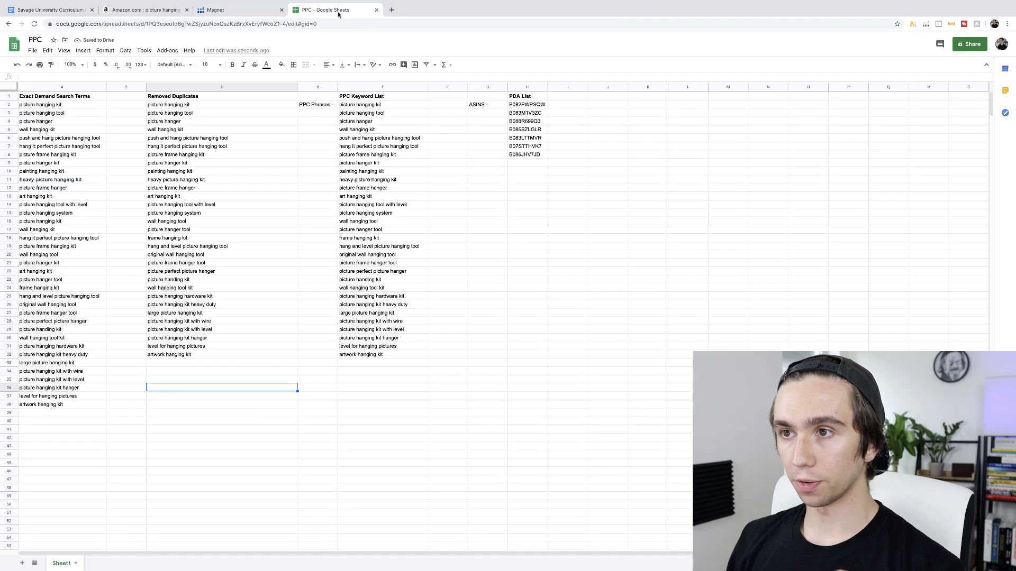
{"action": "left_click", "coordinate": [396, 405]}
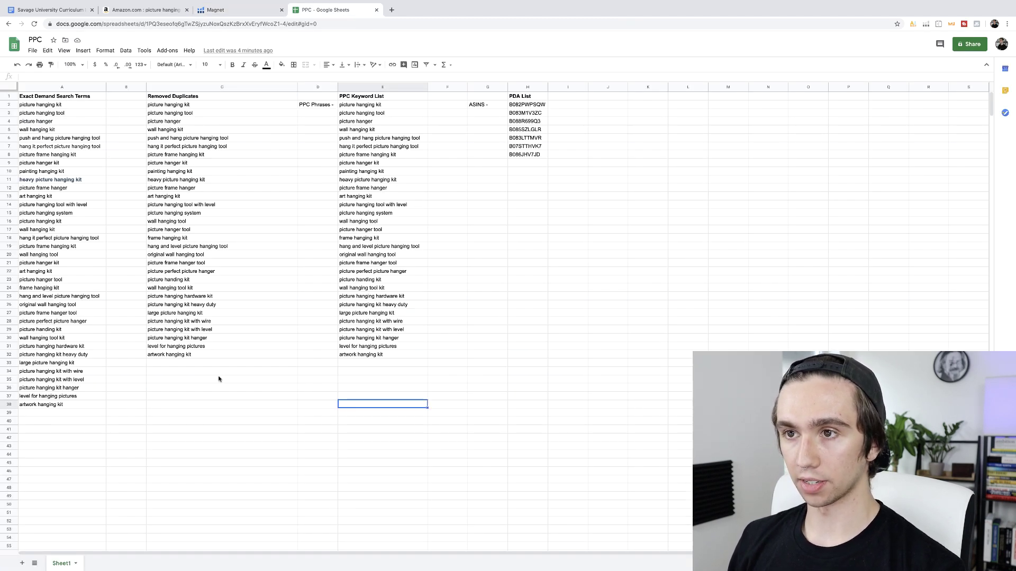
{"action": "left_click", "coordinate": [183, 387]}
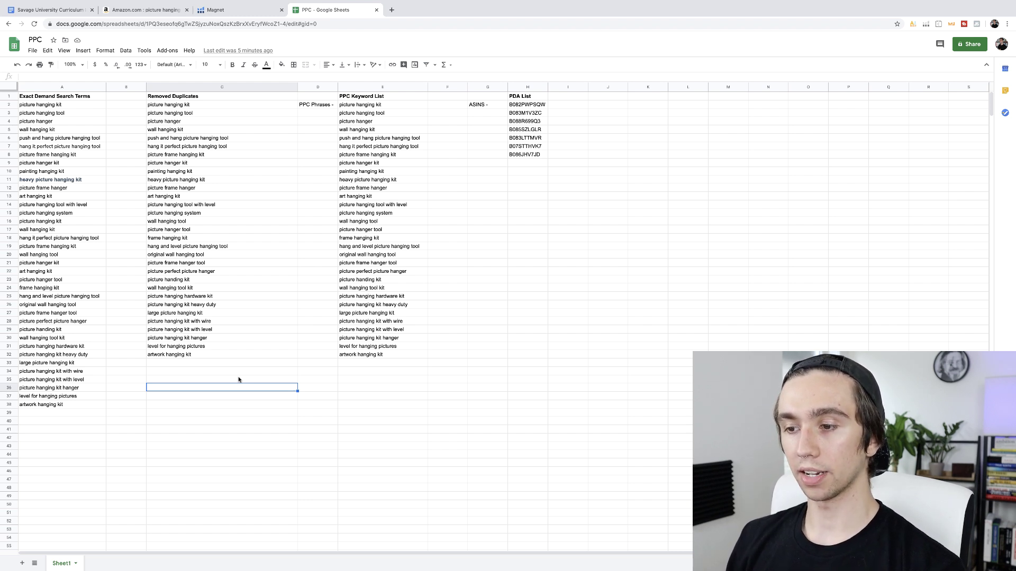
{"action": "left_click", "coordinate": [415, 374]}
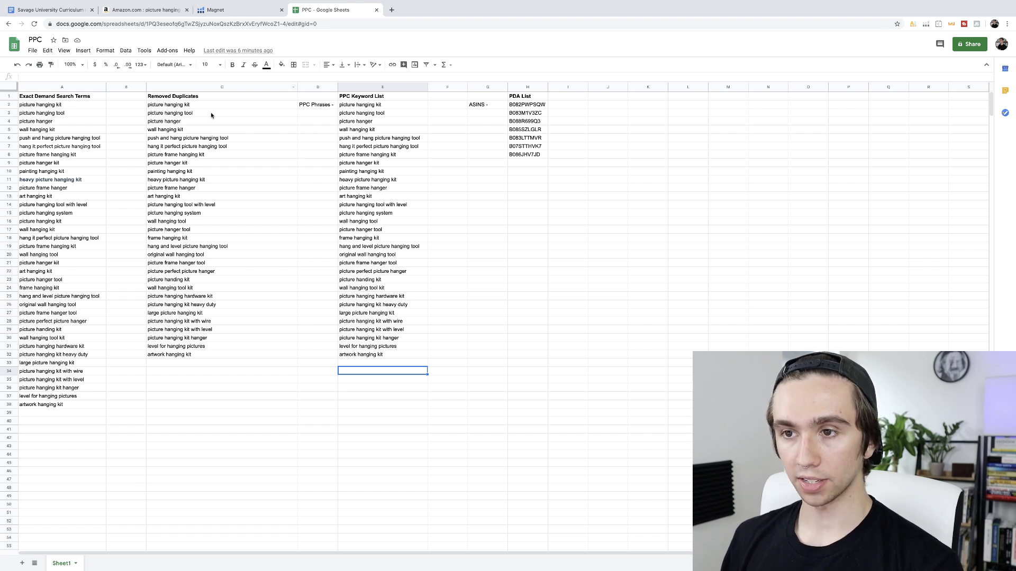
{"action": "left_click", "coordinate": [442, 139]}
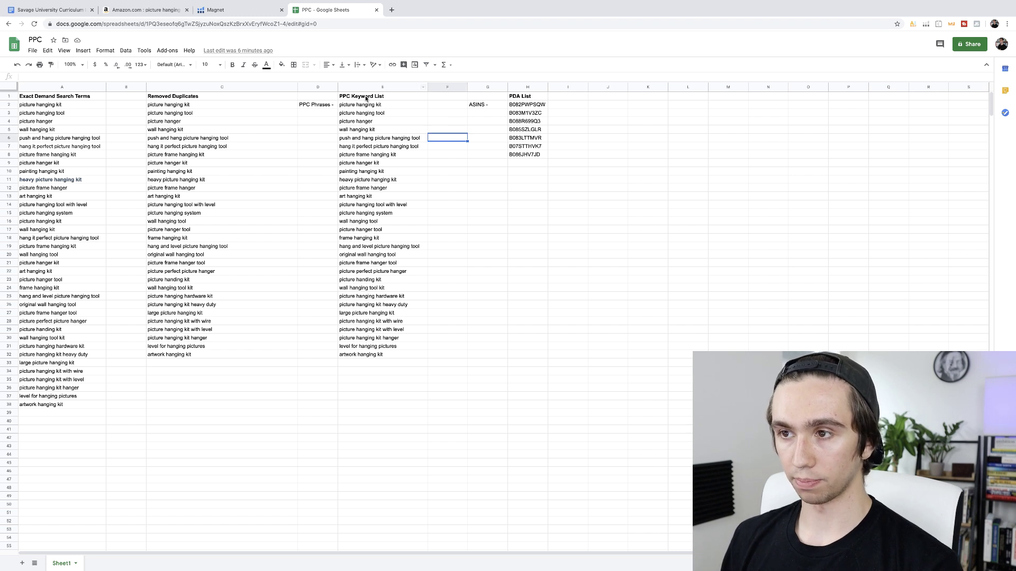
{"action": "left_click_drag", "start_coordinate": [399, 105], "coordinate": [385, 353]}
{"action": "left_click", "coordinate": [463, 346]}
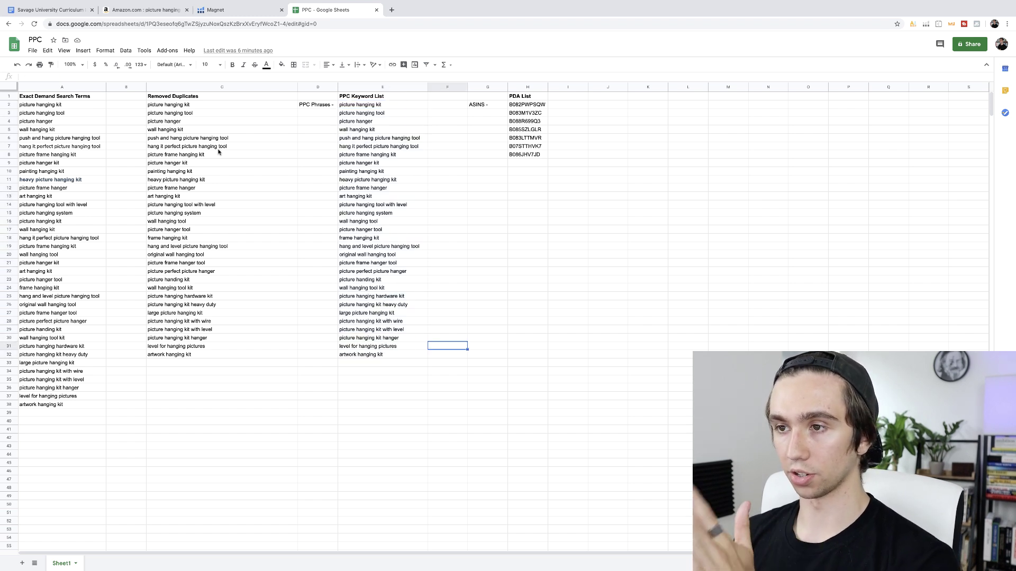
{"action": "left_click", "coordinate": [504, 173]}
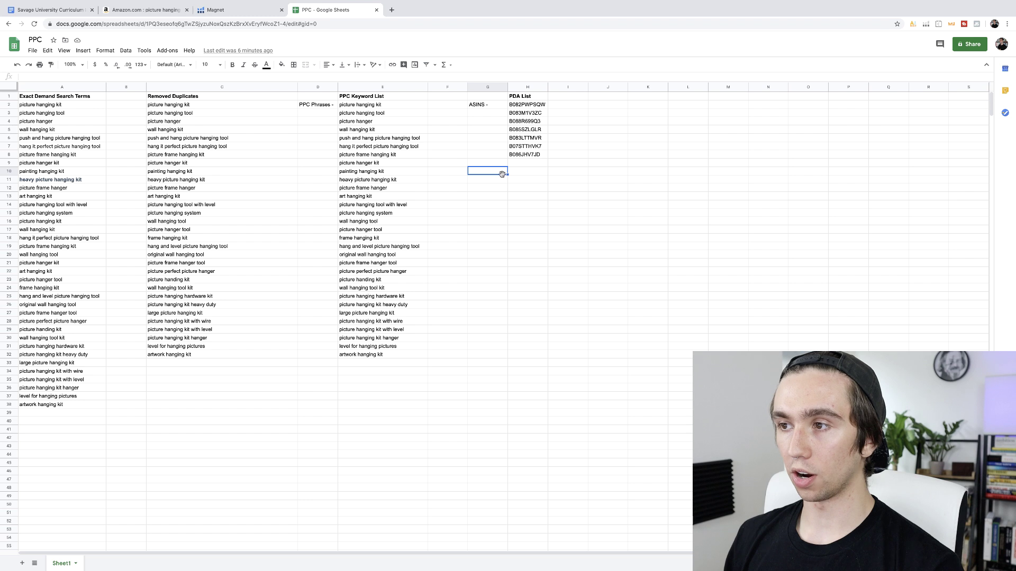
- Examine the ASINs in the PDA List column, and return to the Amazon results for "picture hanging kit"
{"action": "left_click", "coordinate": [502, 108]}
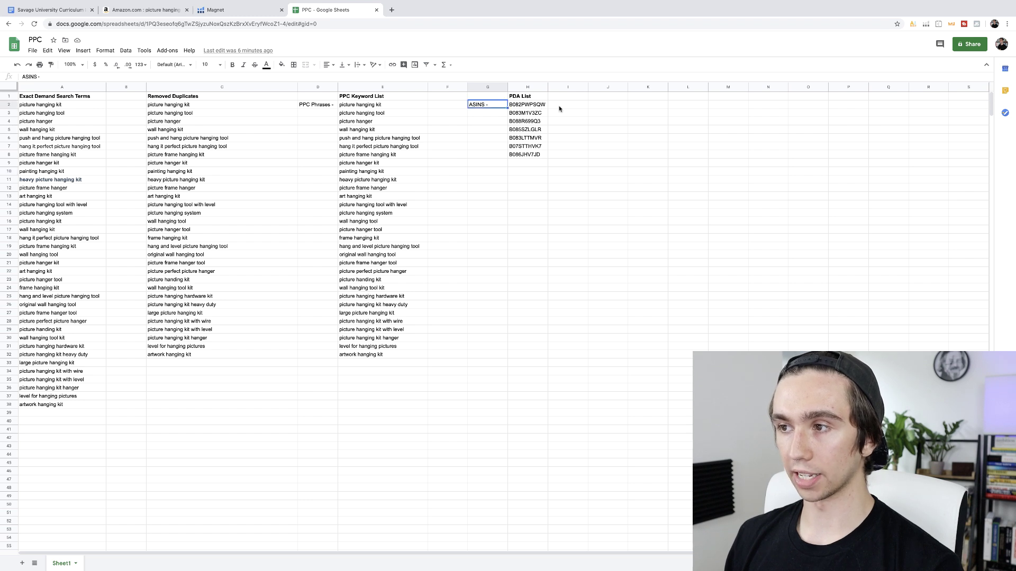
{"action": "left_click", "coordinate": [559, 107]}
{"action": "left_click_drag", "start_coordinate": [548, 106], "coordinate": [549, 106]}
{"action": "left_click", "coordinate": [499, 107]}
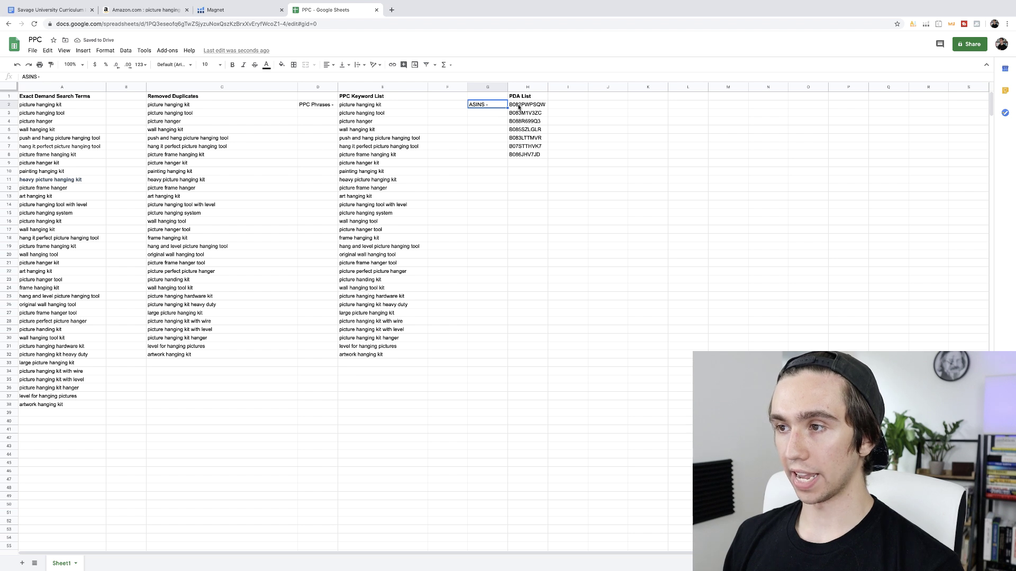
{"action": "left_click_drag", "start_coordinate": [547, 108], "coordinate": [547, 157]}
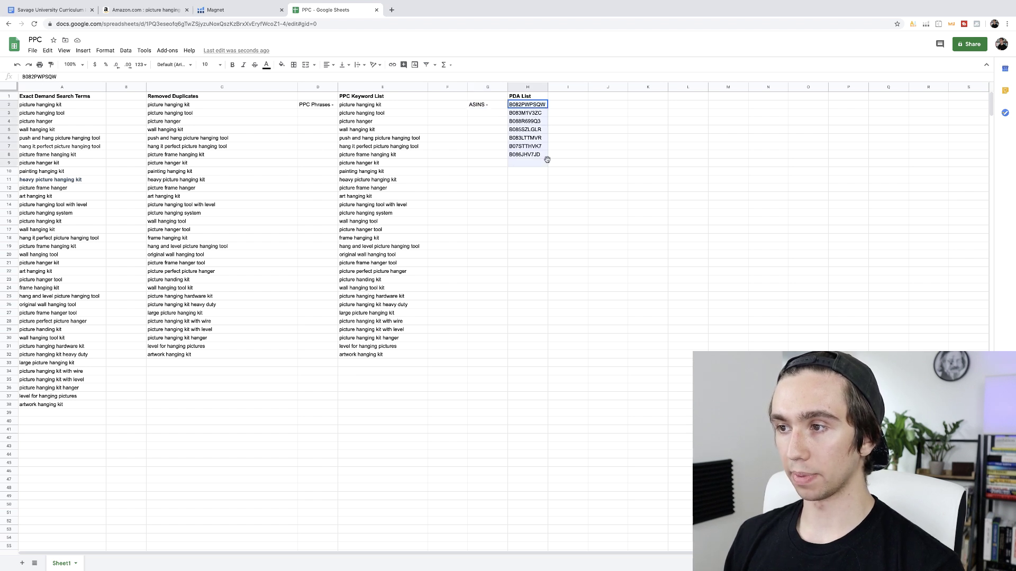
{"action": "left_click", "coordinate": [562, 155]}
{"action": "left_click", "coordinate": [535, 165]}
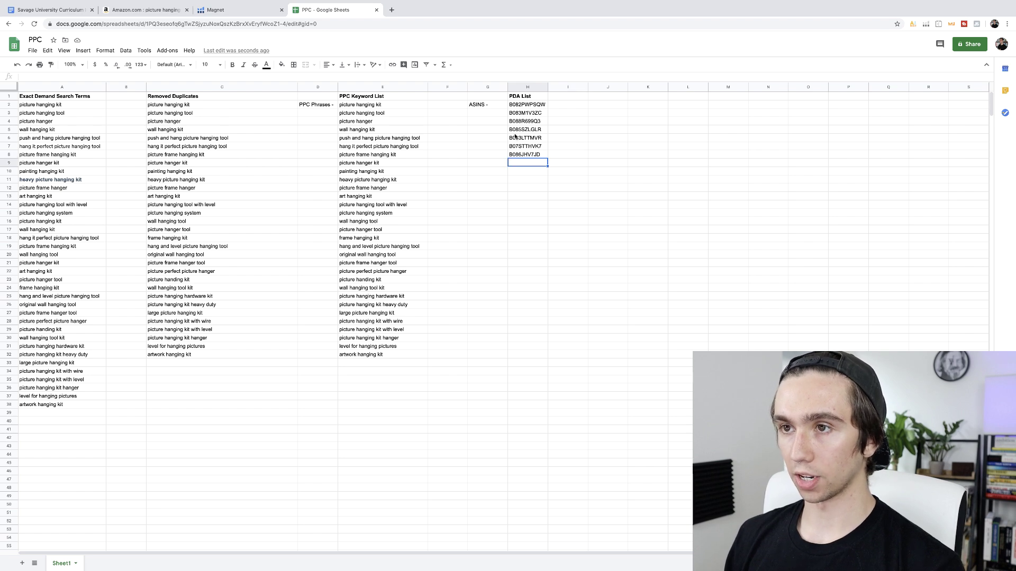
{"action": "left_click", "coordinate": [146, 10]}
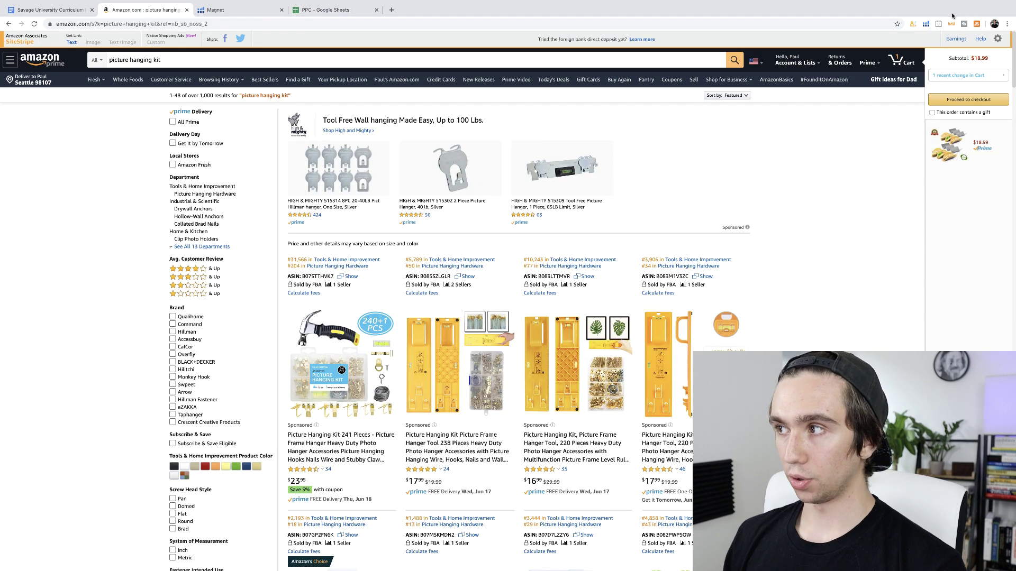
{"action": "left_click", "coordinate": [925, 23]}
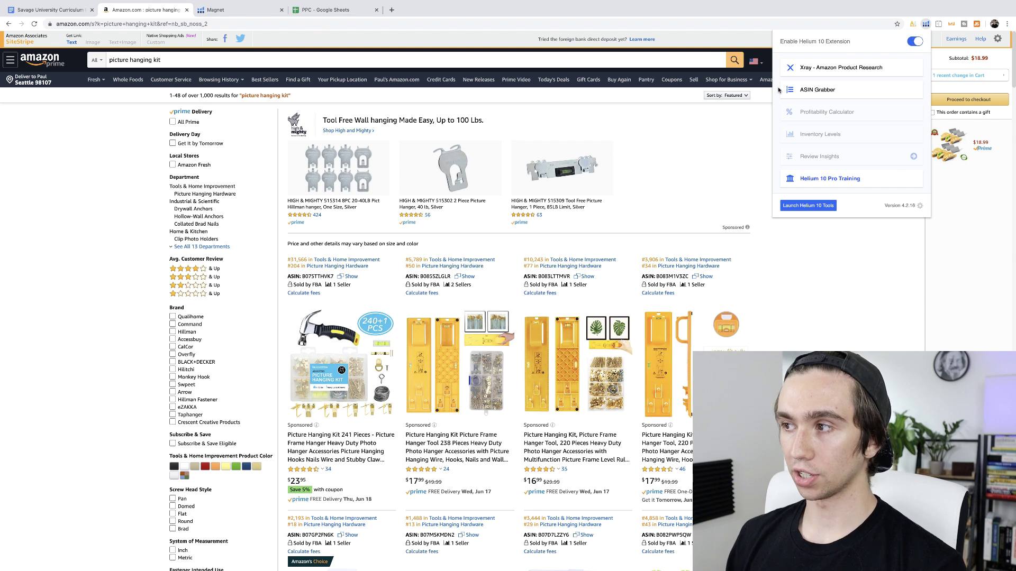
{"action": "left_click", "coordinate": [812, 75]}
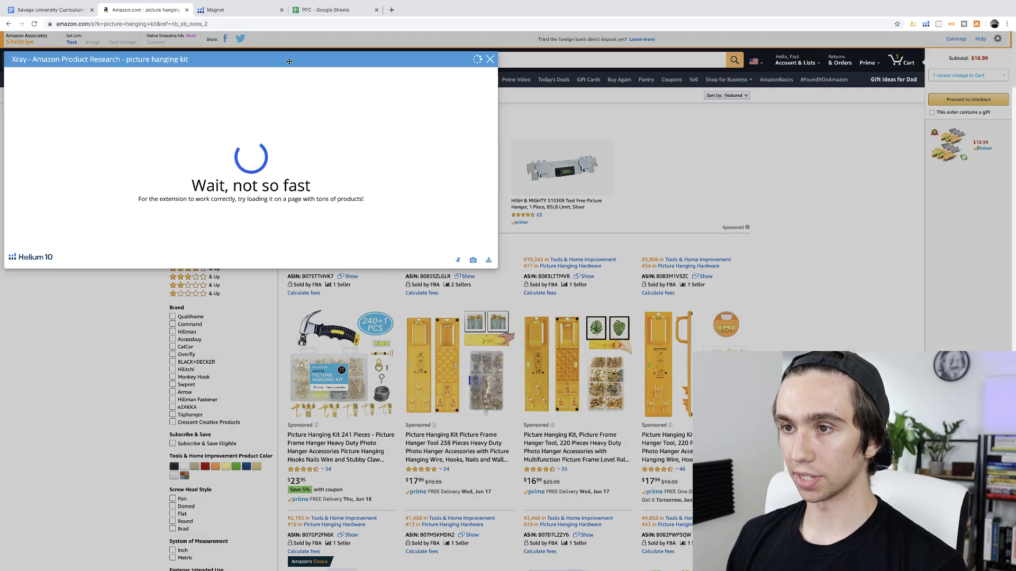
{"action": "left_click", "coordinate": [489, 59]}
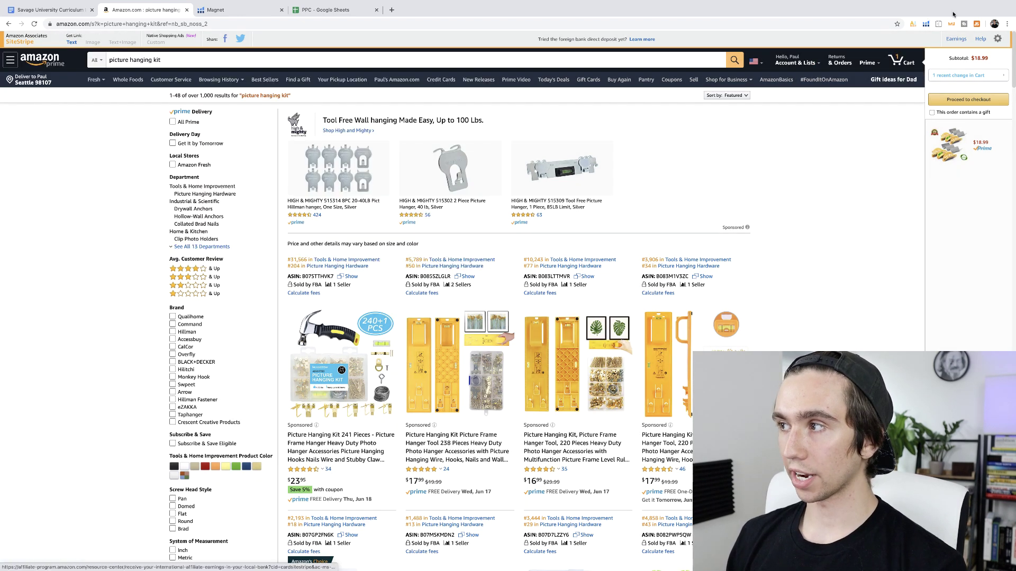
- Open the Jungle Scout extension on the Amazon results, view its Filter Results options, and close the extension
{"action": "left_click", "coordinate": [976, 23]}
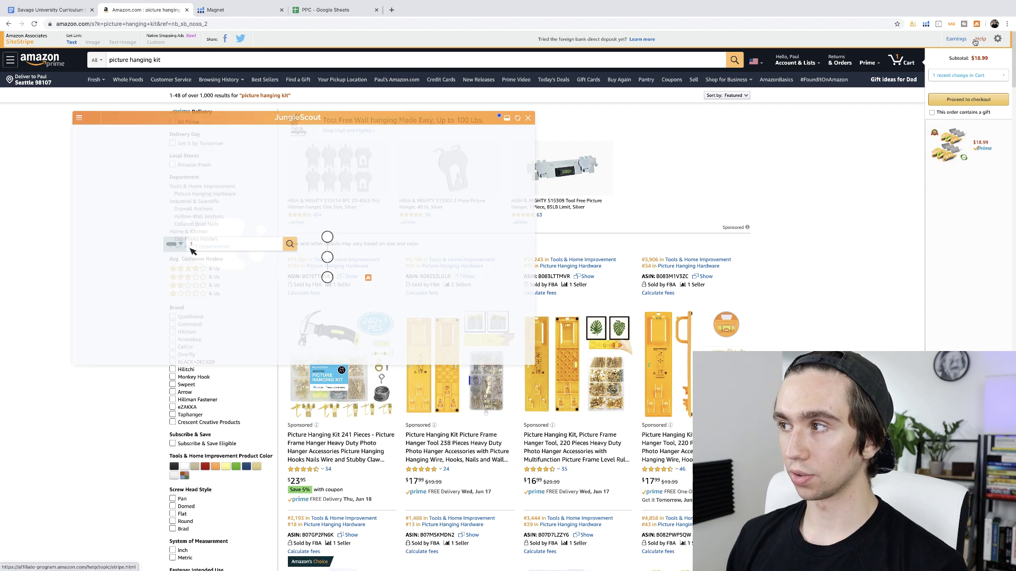
{"action": "left_click", "coordinate": [88, 119]}
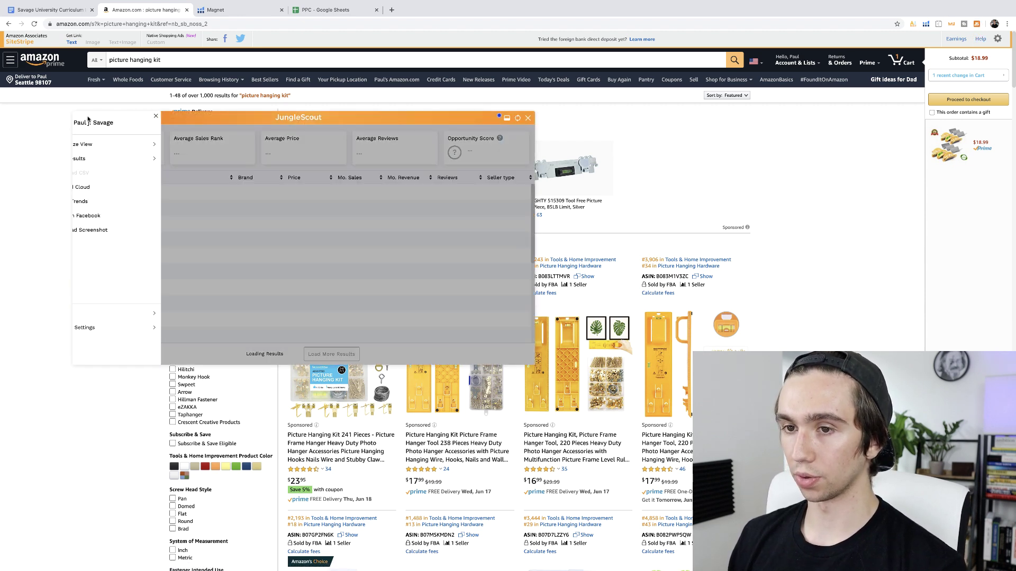
{"action": "left_click", "coordinate": [147, 160]}
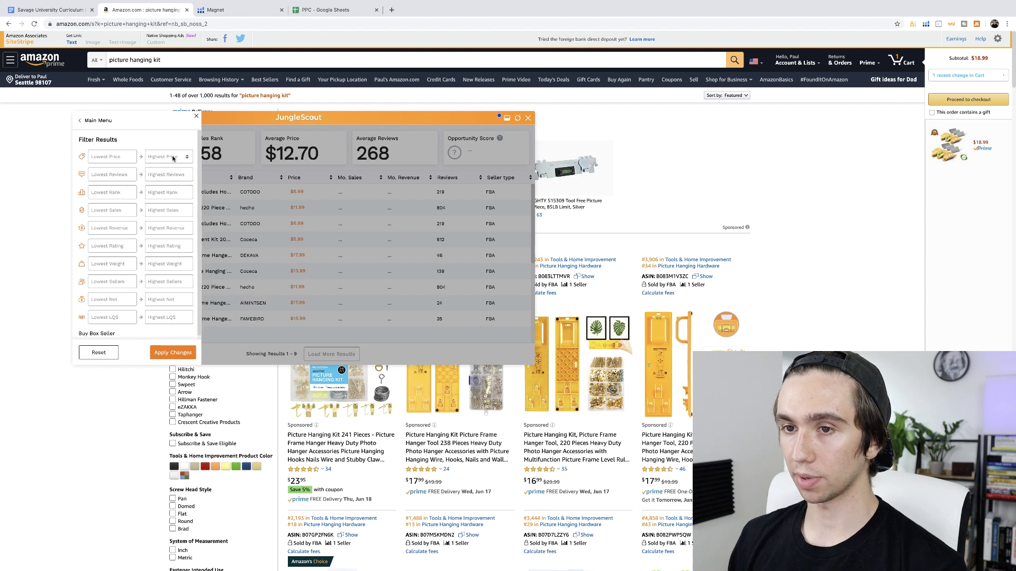
{"action": "left_click", "coordinate": [197, 116]}
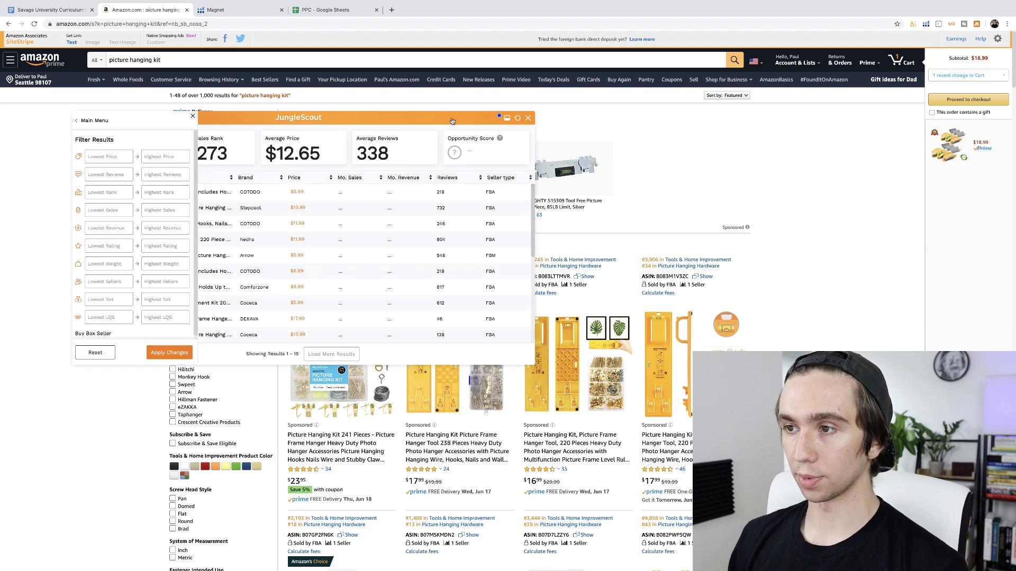
{"action": "left_click", "coordinate": [527, 118]}
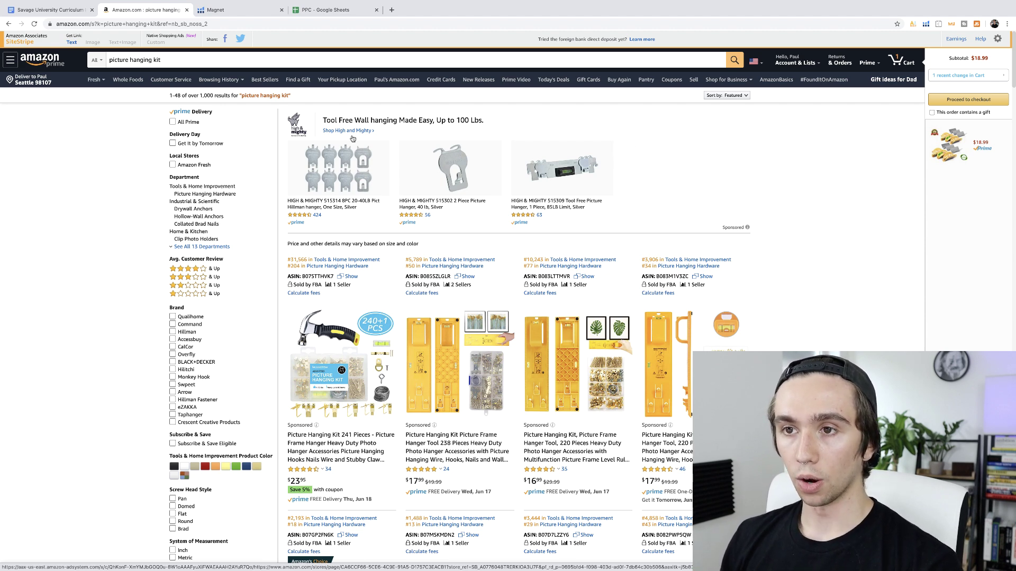
- Switch to Helium 10 Magnet and sort the "picture hanging kit" keyword results by search volume from high to low
{"action": "left_click_drag", "start_coordinate": [177, 60], "coordinate": [68, 58]}
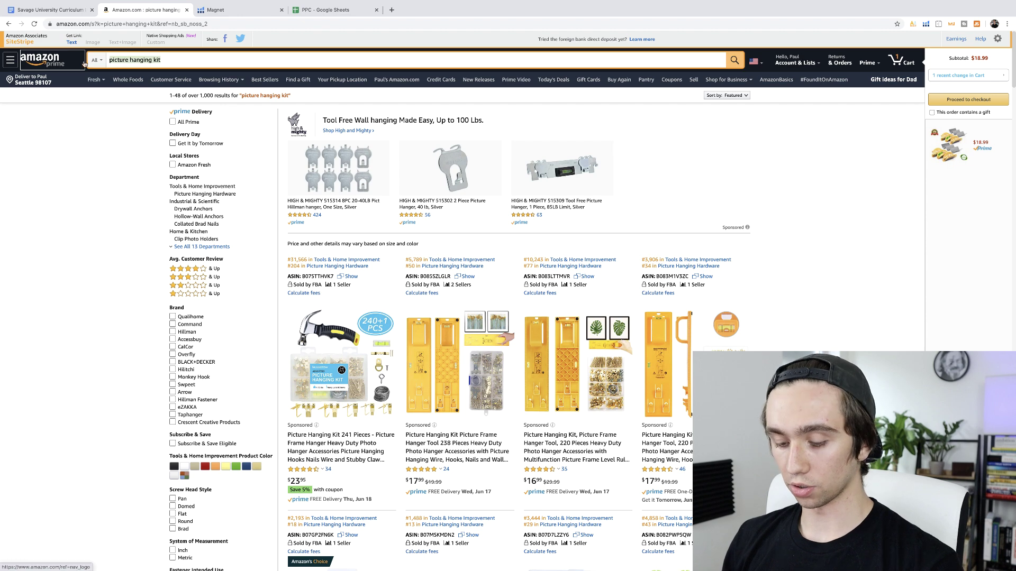
{"action": "left_click", "coordinate": [233, 10]}
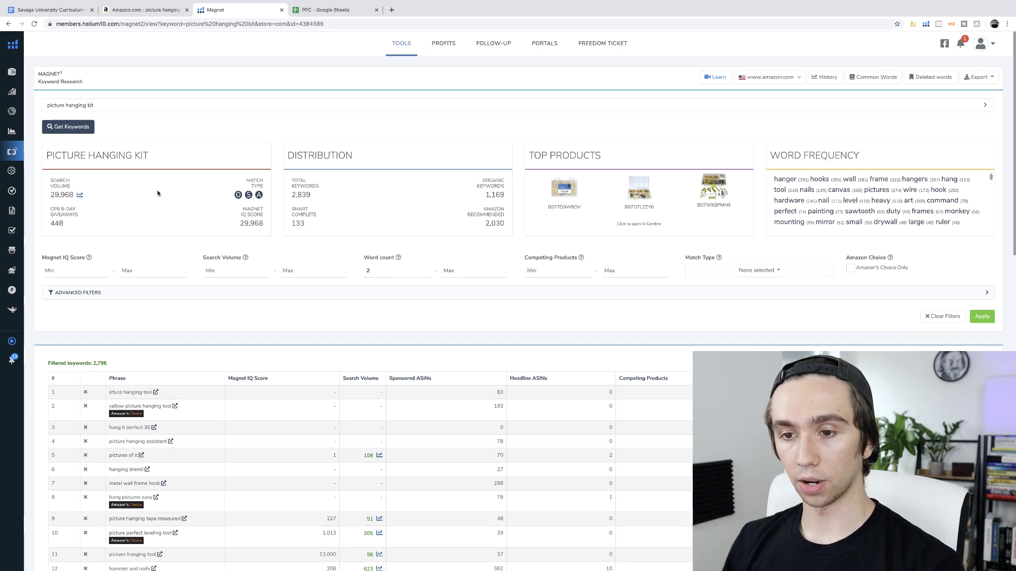
{"action": "scroll", "coordinate": [156, 195], "scroll_direction": "down", "scroll_amount": 3}
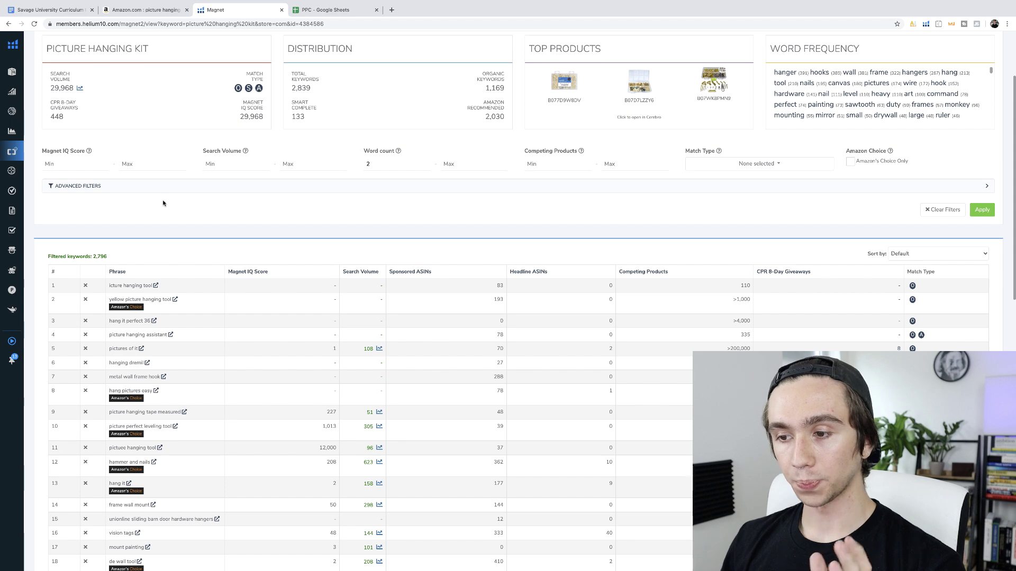
{"action": "scroll", "coordinate": [163, 203], "scroll_direction": "down", "scroll_amount": 1}
{"action": "left_click", "coordinate": [354, 223]}
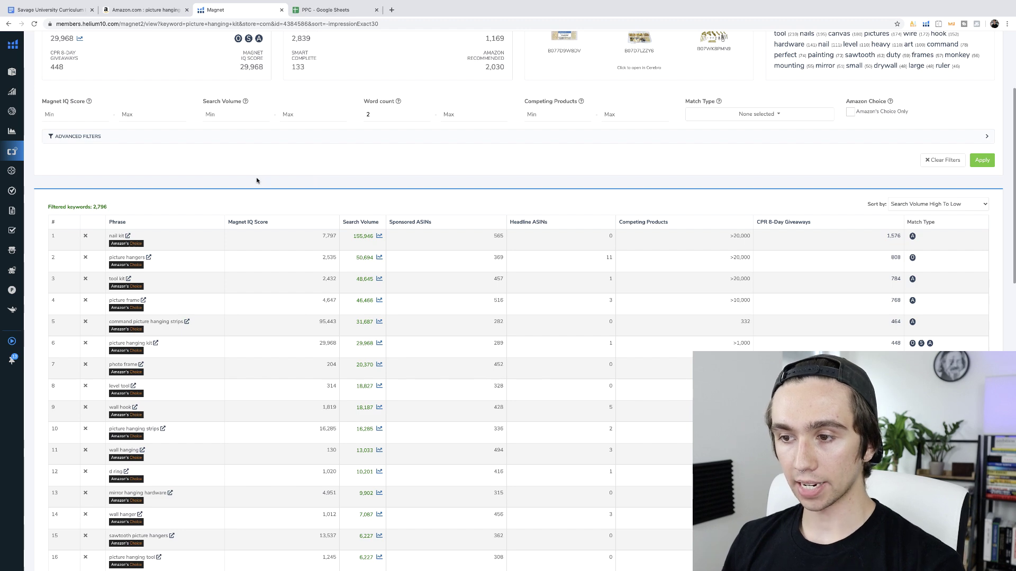
{"action": "scroll", "coordinate": [258, 180], "scroll_direction": "down", "scroll_amount": 1}
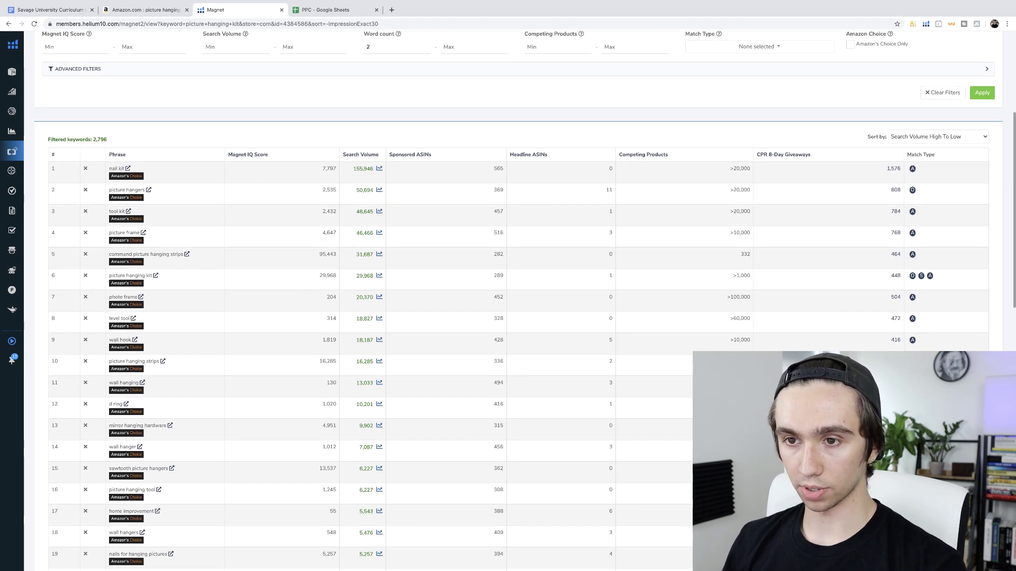
- Filter the Magnet keywords to a search volume between 500 and 30000
{"action": "scroll", "coordinate": [190, 296], "scroll_direction": "up", "scroll_amount": 4}
{"action": "scroll", "coordinate": [176, 289], "scroll_direction": "up", "scroll_amount": 1}
{"action": "left_click", "coordinate": [235, 271]}
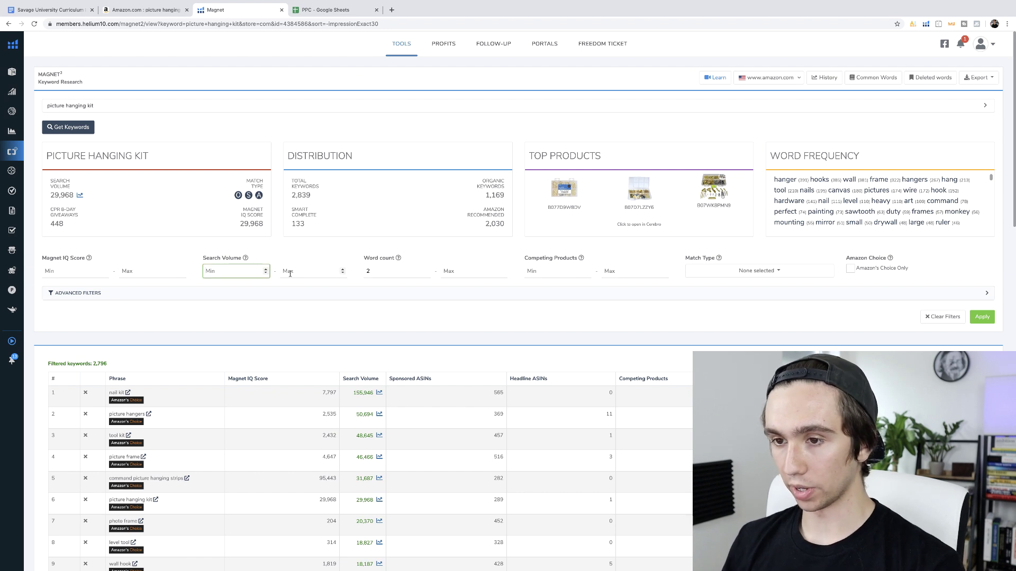
{"action": "type", "text": "500"}
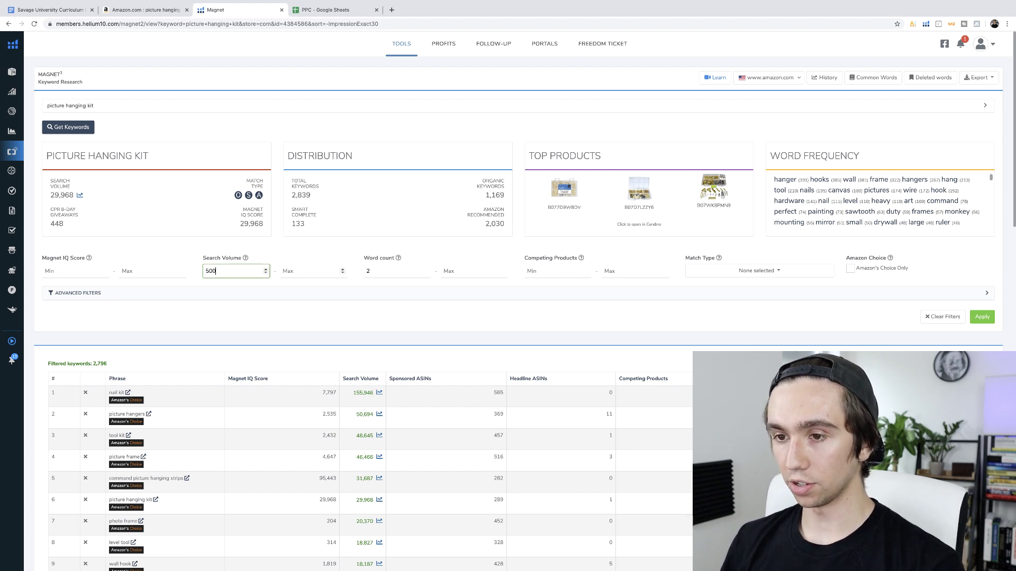
{"action": "left_click", "coordinate": [297, 273]}
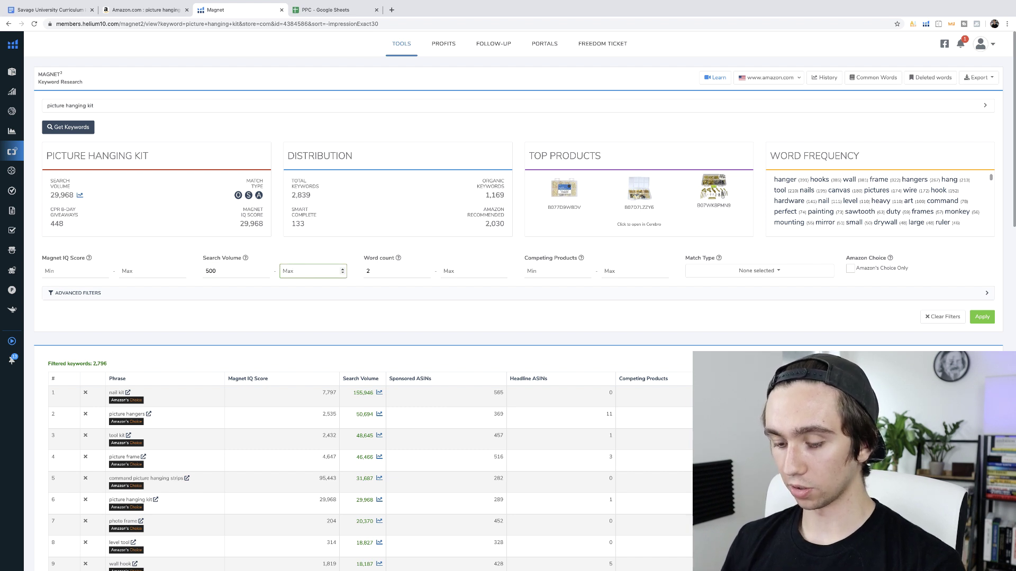
{"action": "type", "text": "30000"}
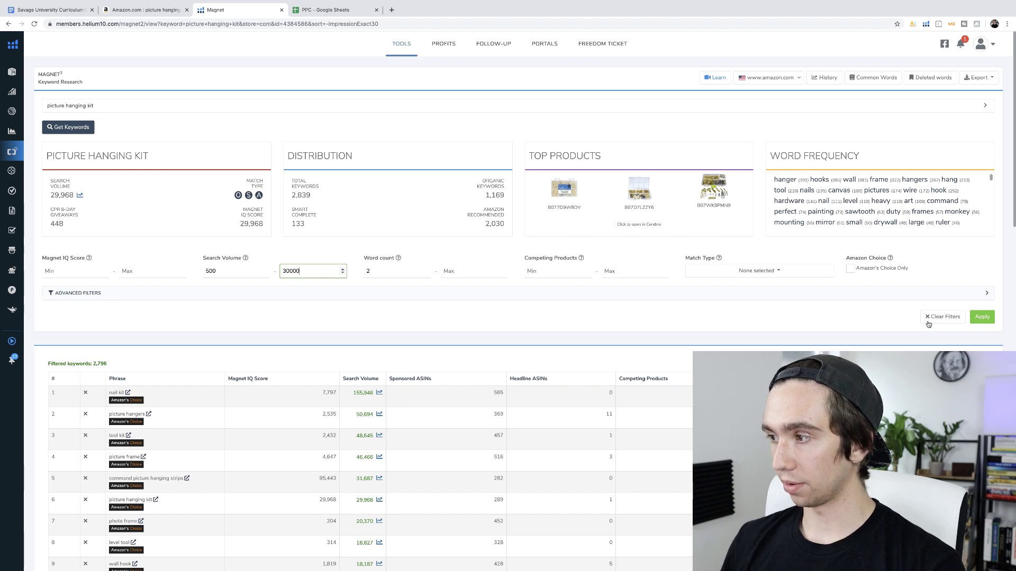
{"action": "left_click", "coordinate": [982, 316]}
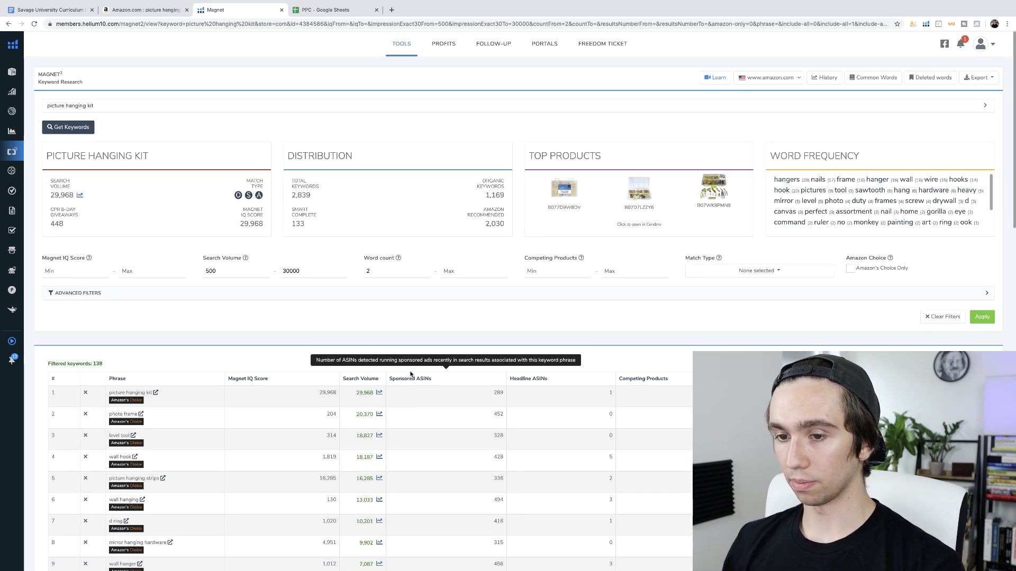
- Copy the keyword "picture hanging tool" from the filtered Magnet results into cell A40 of the PPC spreadsheet
{"action": "scroll", "coordinate": [351, 343], "scroll_direction": "down", "scroll_amount": 2}
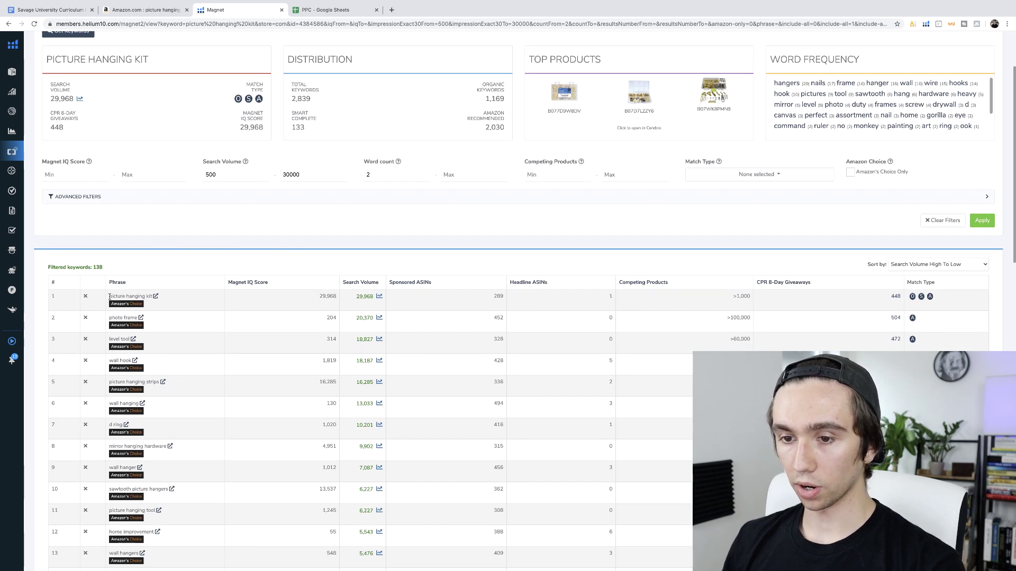
{"action": "scroll", "coordinate": [109, 298], "scroll_direction": "down", "scroll_amount": 2}
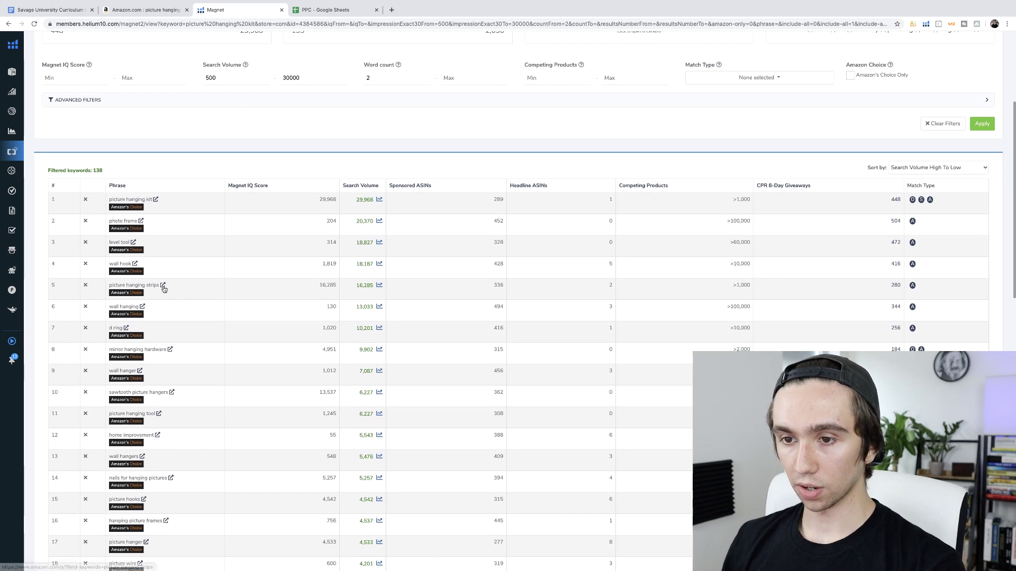
{"action": "scroll", "coordinate": [126, 215], "scroll_direction": "down", "scroll_amount": 3}
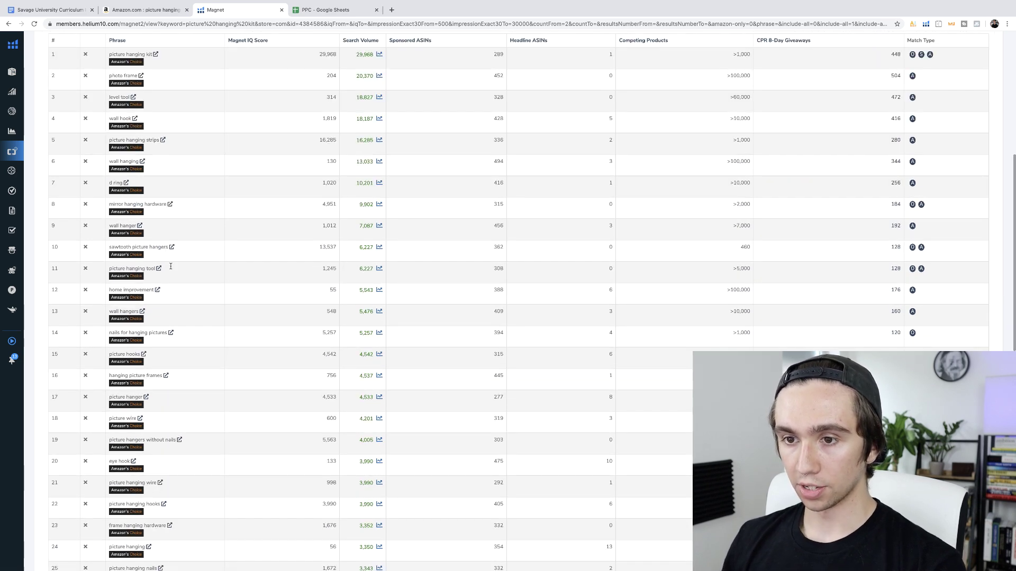
{"action": "left_click_drag", "start_coordinate": [110, 272], "coordinate": [172, 271]}
{"action": "key", "text": "super+c"}
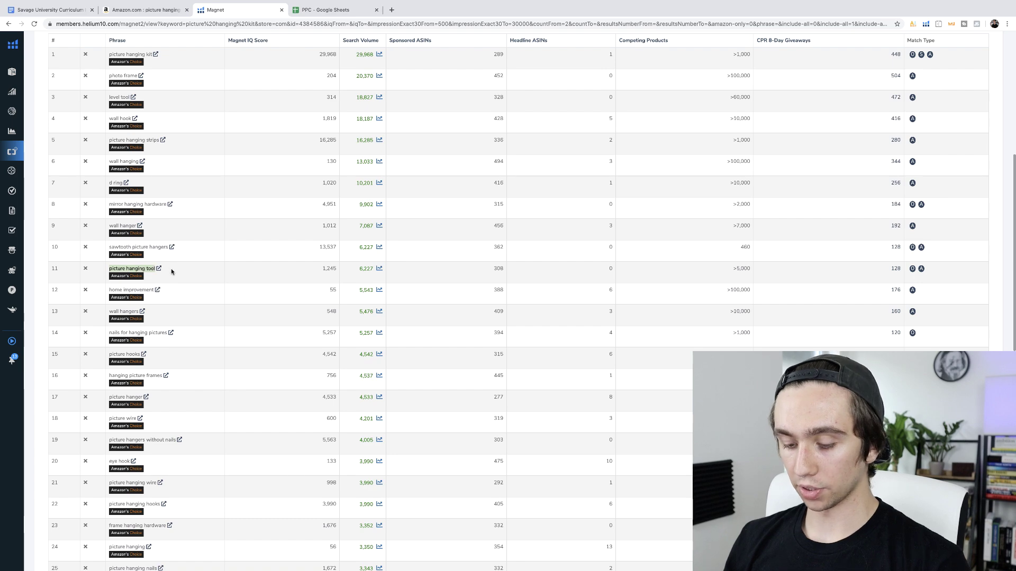
{"action": "left_click", "coordinate": [325, 9]}
{"action": "scroll", "coordinate": [268, 127], "scroll_direction": "down", "scroll_amount": 3}
{"action": "scroll", "coordinate": [268, 127], "scroll_direction": "down", "scroll_amount": 5}
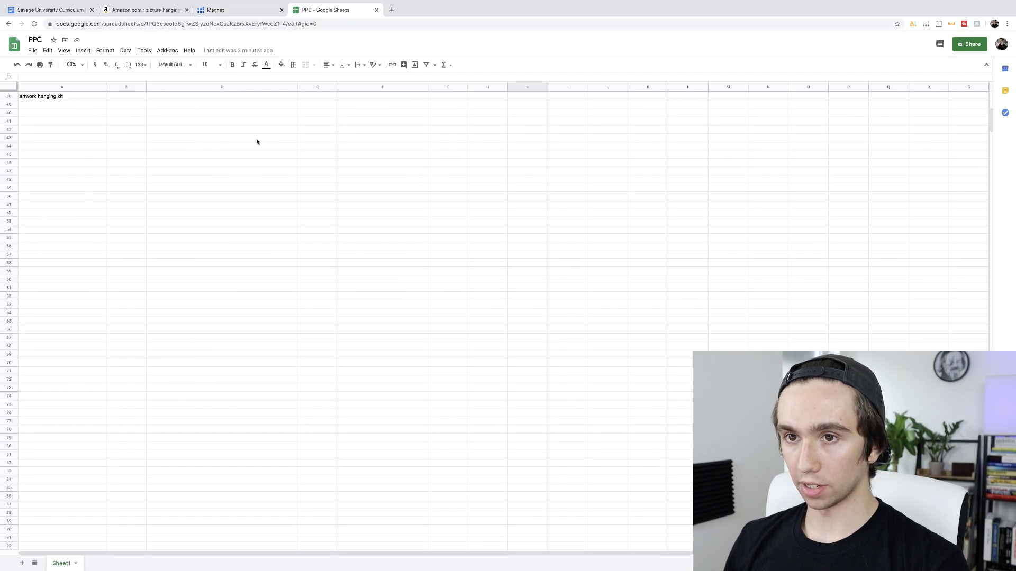
{"action": "scroll", "coordinate": [256, 142], "scroll_direction": "down", "scroll_amount": 1}
{"action": "left_click", "coordinate": [51, 105]}
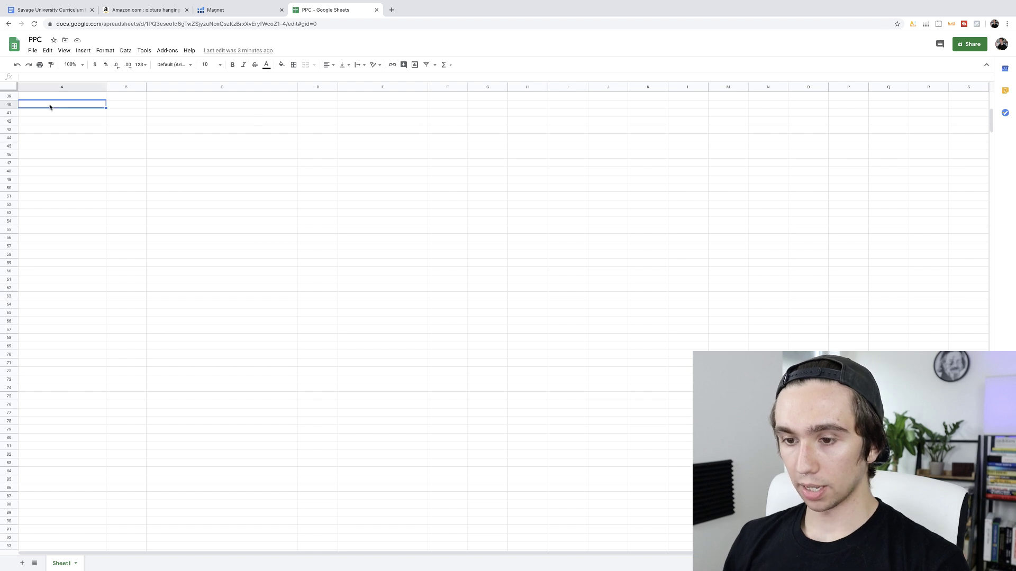
{"action": "key", "text": "super+v"}
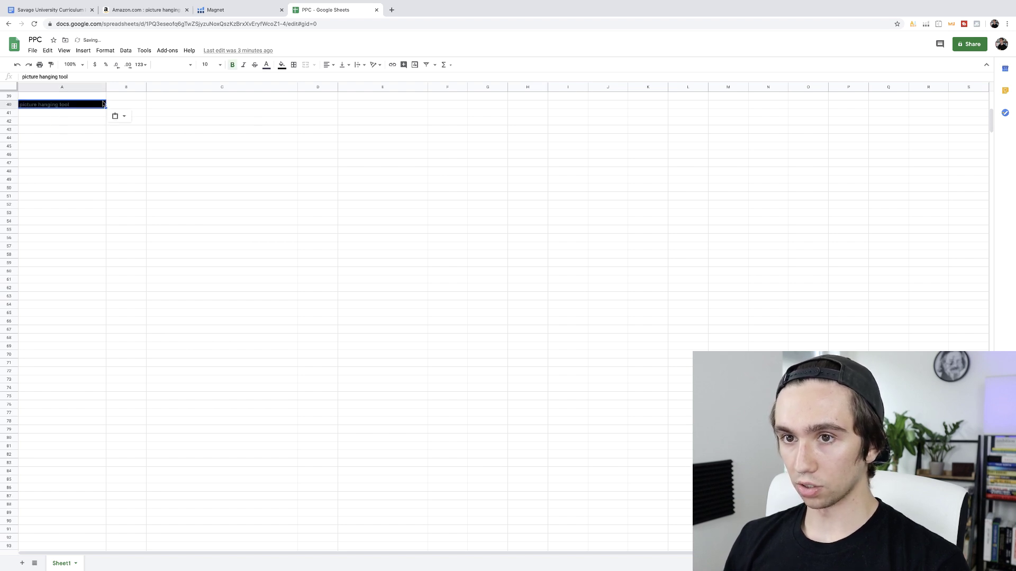
- Reset the fill colour of cell A40 and enter "picture hanging kit" in cell A41
{"action": "left_click", "coordinate": [282, 64]}
{"action": "left_click", "coordinate": [290, 80]}
{"action": "left_click", "coordinate": [266, 64]}
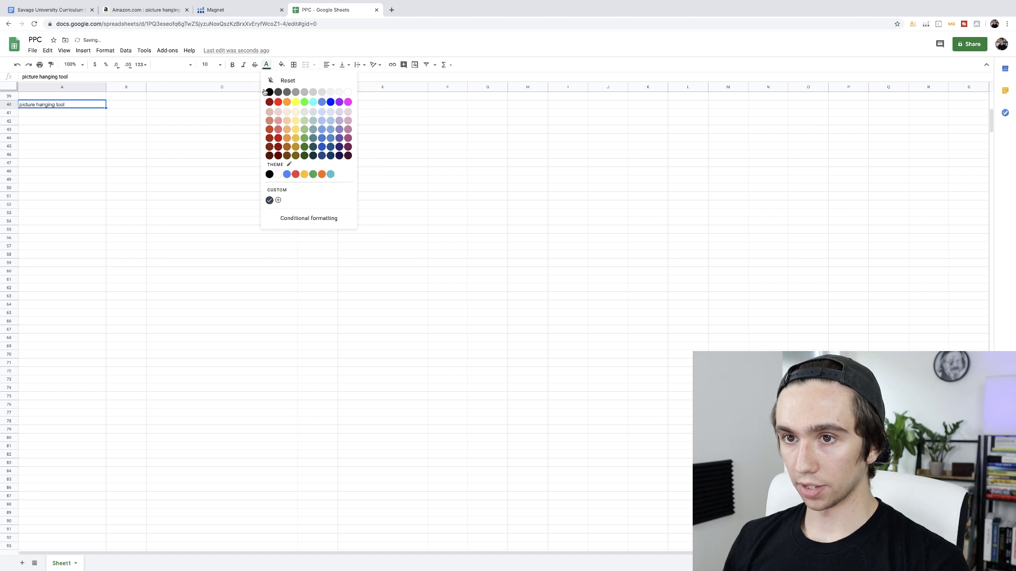
{"action": "left_click", "coordinate": [62, 112]}
{"action": "type", "text": "picture hanging tool"}
{"action": "key", "text": "Return"}
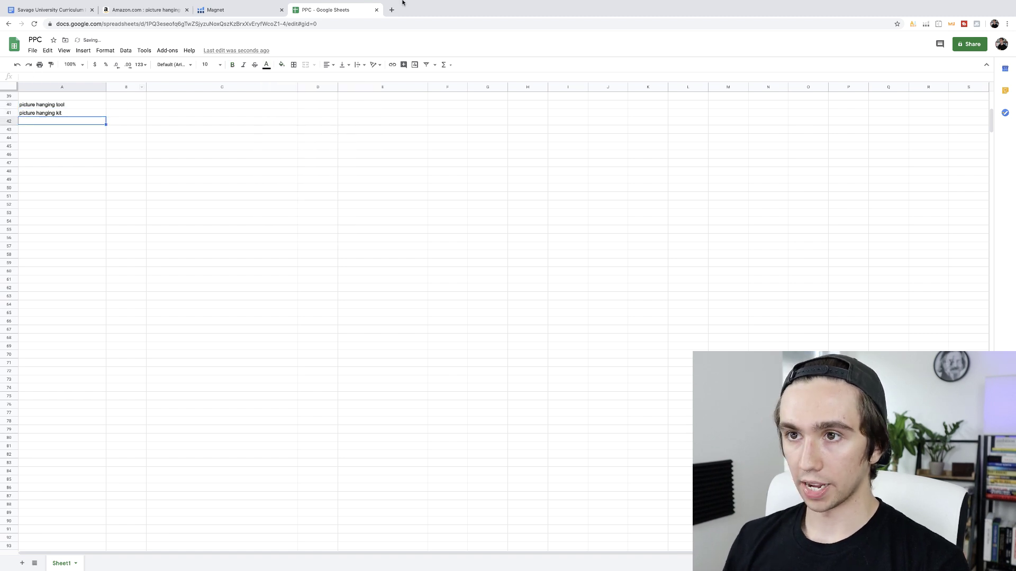
- Examine the filtered Magnet keywords and compare them with the Exact Demand Search Terms column in the PPC spreadsheet
{"action": "left_click", "coordinate": [169, 9]}
{"action": "left_click", "coordinate": [225, 10]}
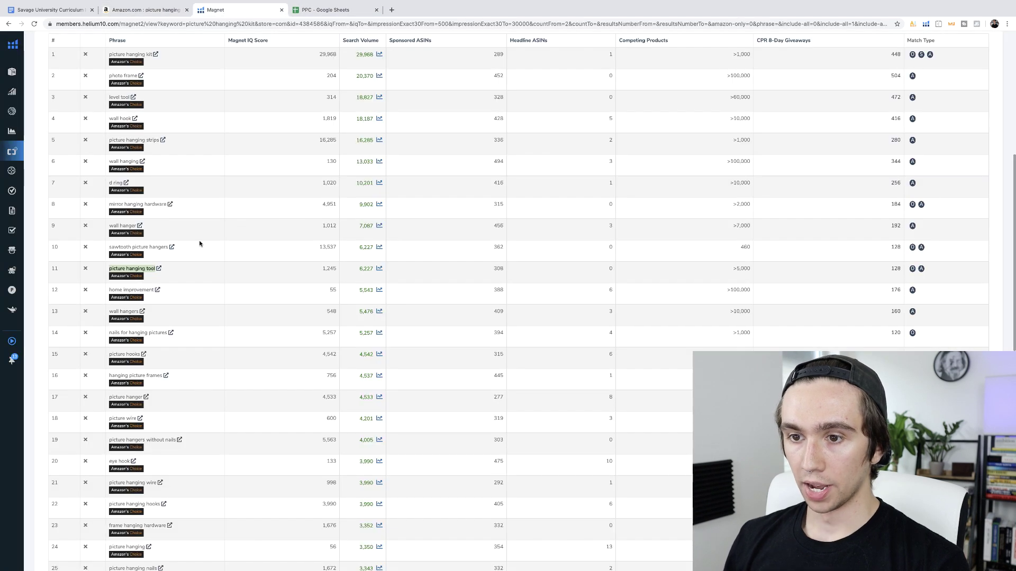
{"action": "scroll", "coordinate": [200, 241], "scroll_direction": "down", "scroll_amount": 2}
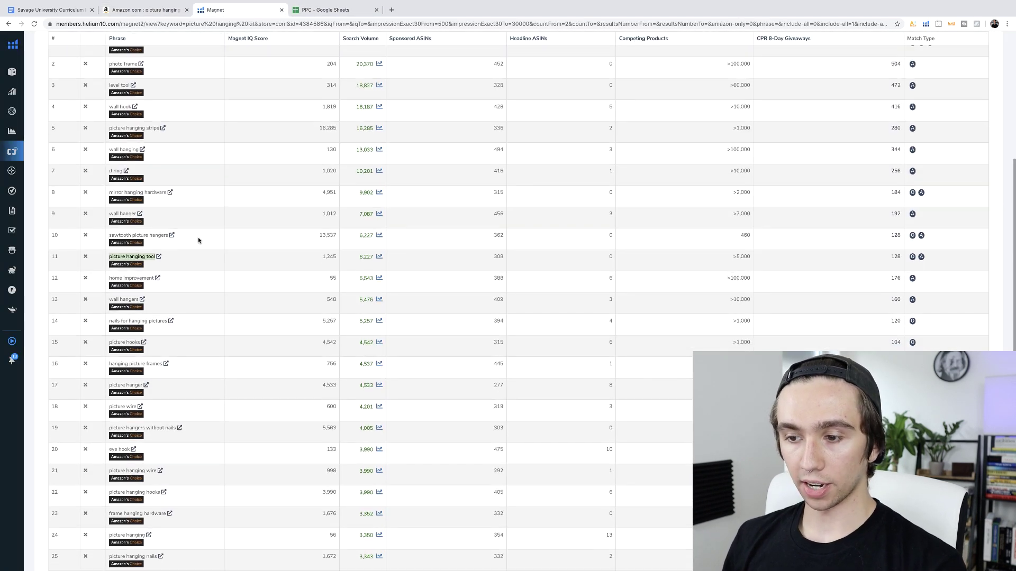
{"action": "scroll", "coordinate": [210, 229], "scroll_direction": "down", "scroll_amount": 3}
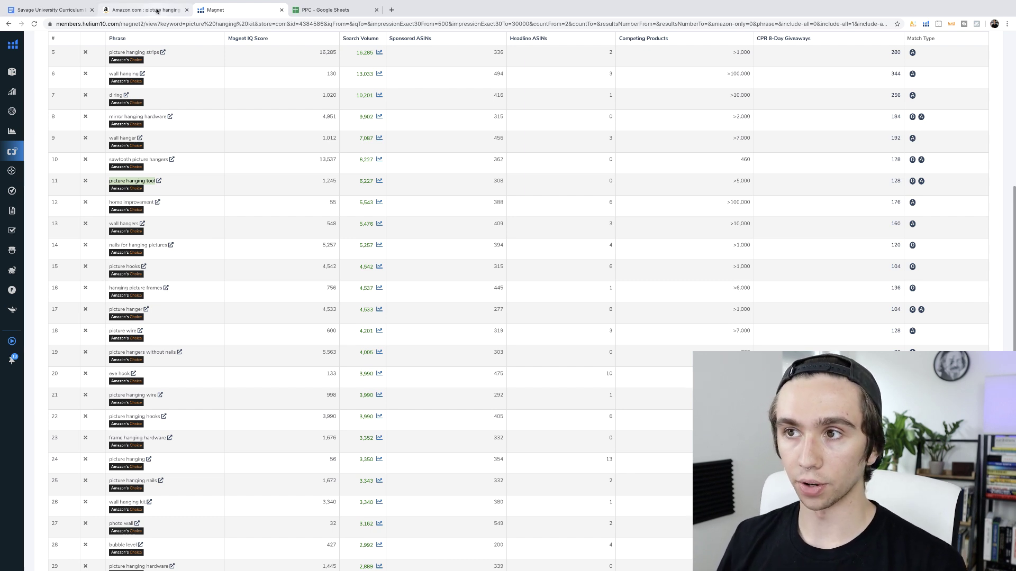
{"action": "left_click", "coordinate": [326, 10]}
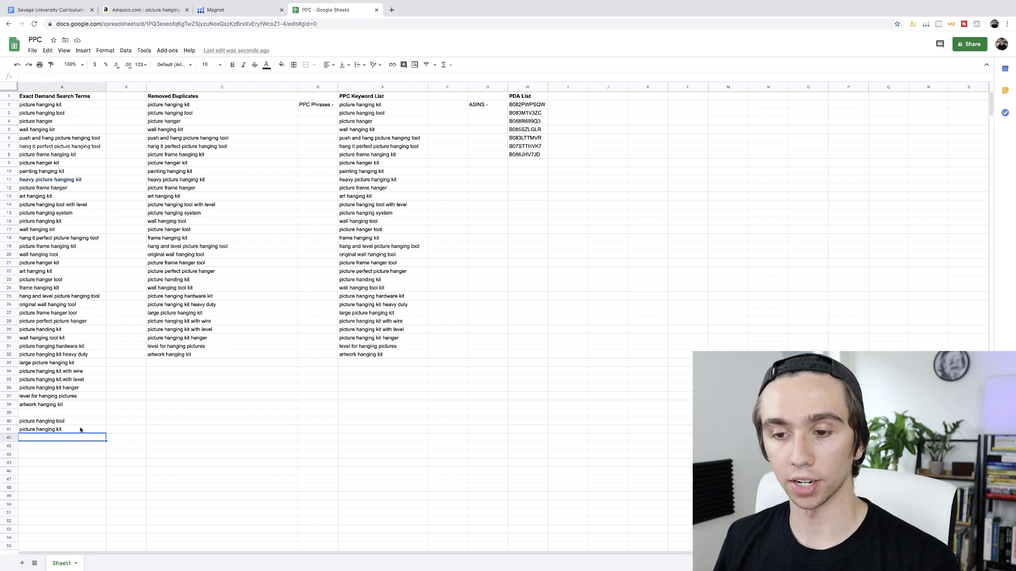
{"action": "scroll", "coordinate": [80, 431], "scroll_direction": "down", "scroll_amount": 2}
{"action": "scroll", "coordinate": [62, 400], "scroll_direction": "up", "scroll_amount": 2}
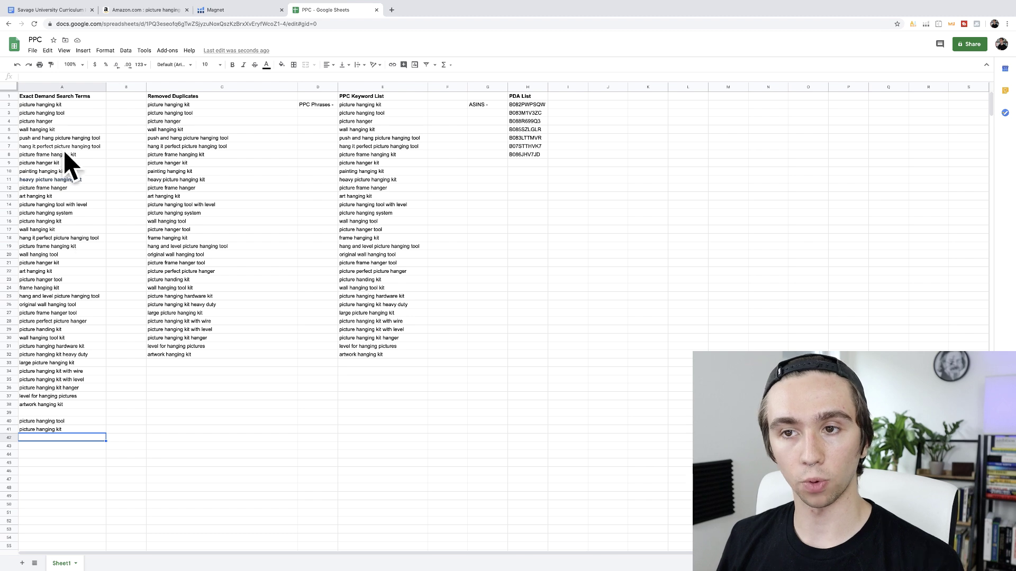
{"action": "left_click", "coordinate": [226, 10]}
{"action": "scroll", "coordinate": [183, 348], "scroll_direction": "down", "scroll_amount": 7}
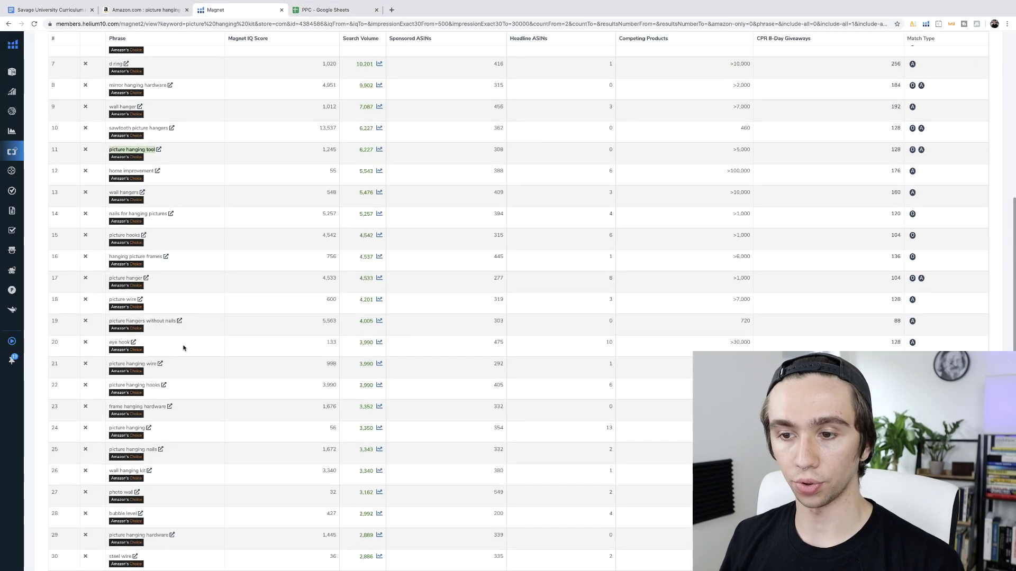
{"action": "scroll", "coordinate": [183, 348], "scroll_direction": "down", "scroll_amount": 2}
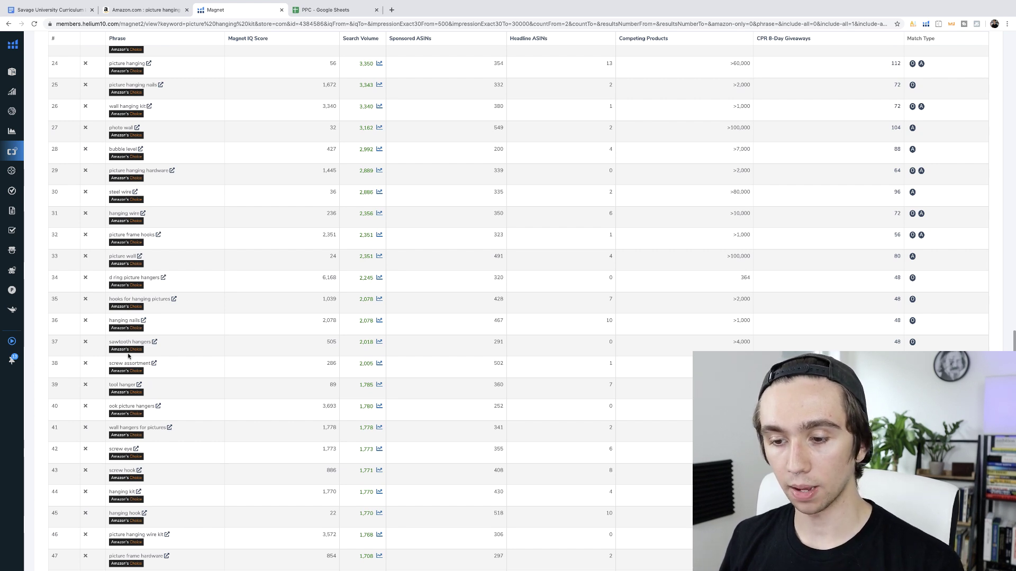
{"action": "key", "text": "ctrl+Tab"}
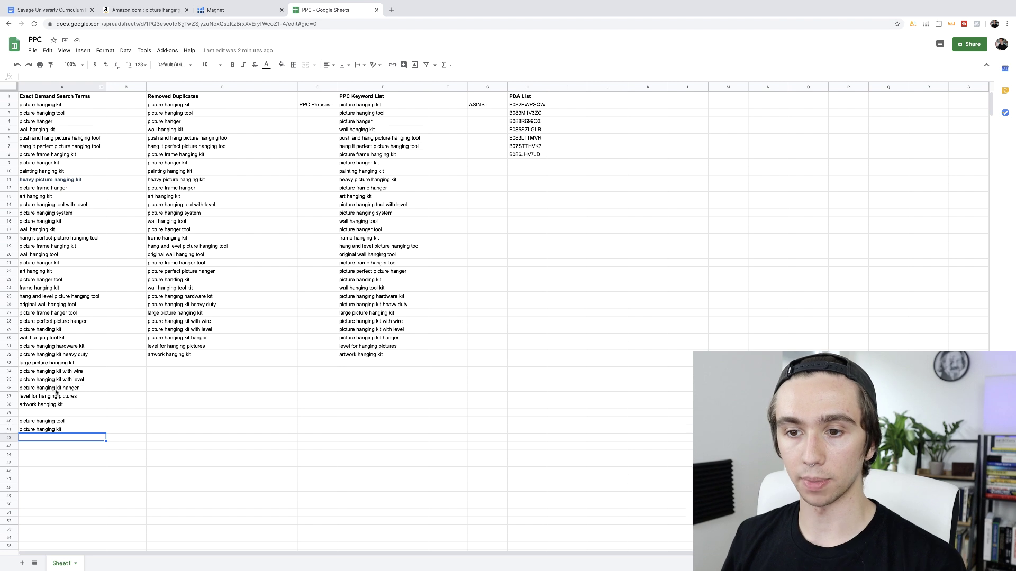
- View the export options for the filtered Magnet keywords, and return to the PPC spreadsheet
{"action": "left_click", "coordinate": [217, 10]}
{"action": "scroll", "coordinate": [577, 220], "scroll_direction": "up", "scroll_amount": 15}
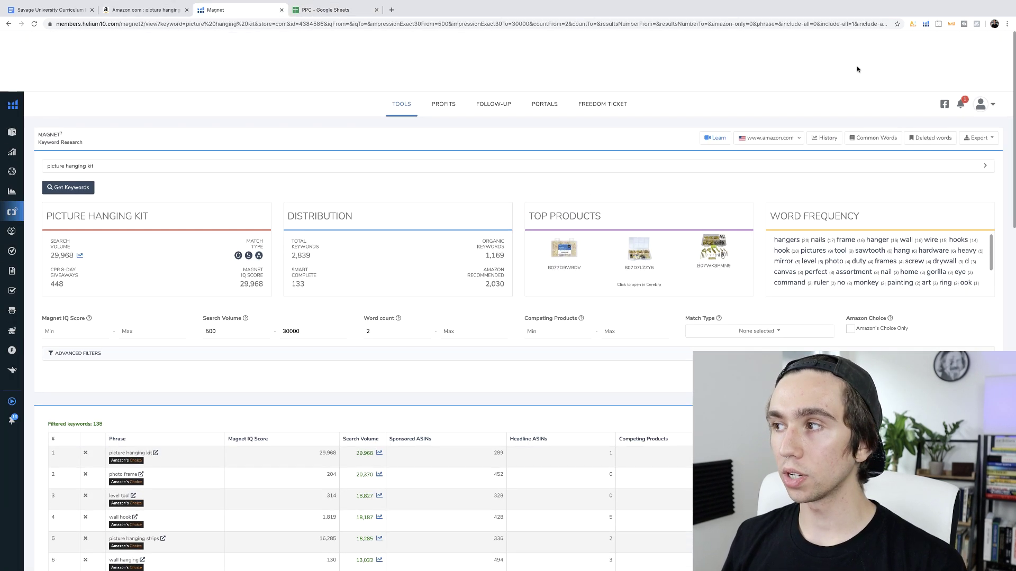
{"action": "left_click", "coordinate": [978, 80]}
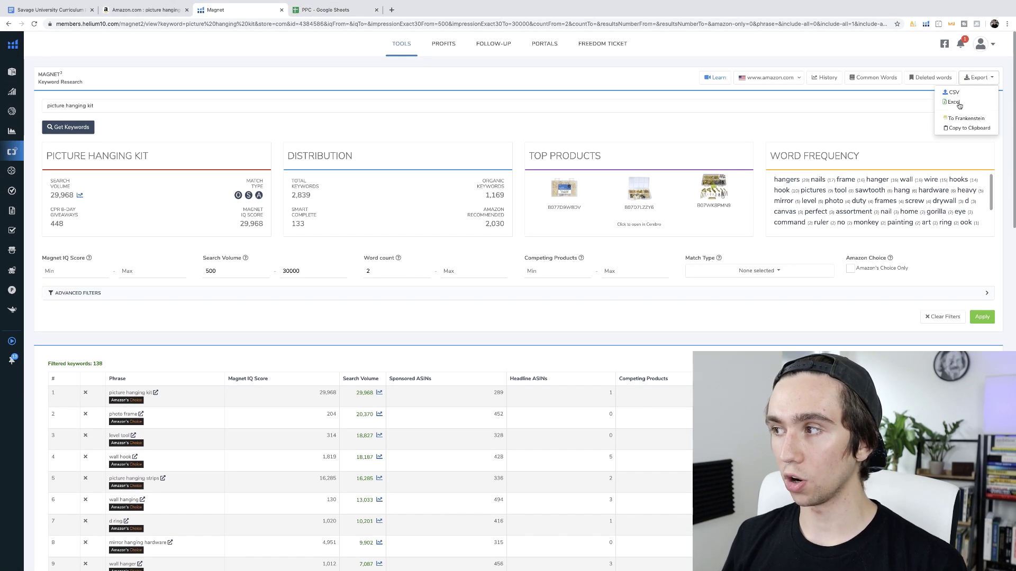
{"action": "left_click", "coordinate": [797, 121]}
{"action": "left_click", "coordinate": [358, 13]}
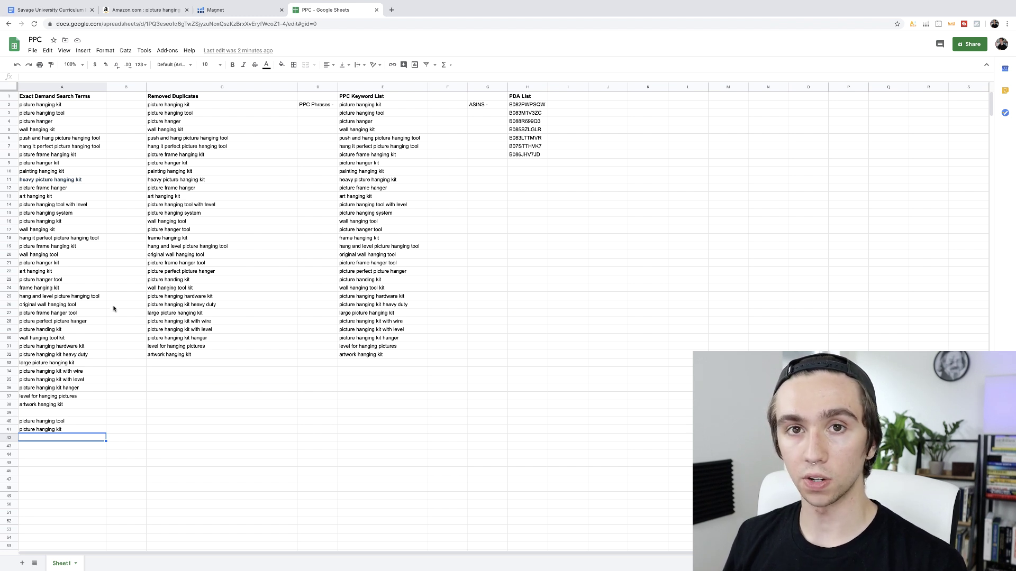
- Clear the two keywords from cells A40:A41 below the Exact Demand Search Terms list
{"action": "scroll", "coordinate": [115, 307], "scroll_direction": "down", "scroll_amount": 1}
{"action": "scroll", "coordinate": [114, 312], "scroll_direction": "down", "scroll_amount": 2}
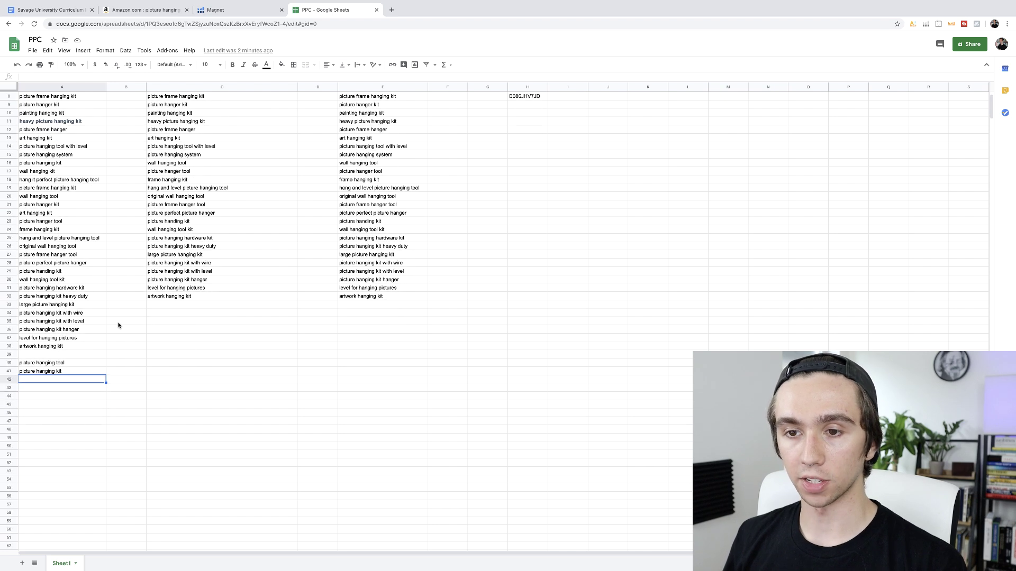
{"action": "scroll", "coordinate": [121, 363], "scroll_direction": "up", "scroll_amount": 3}
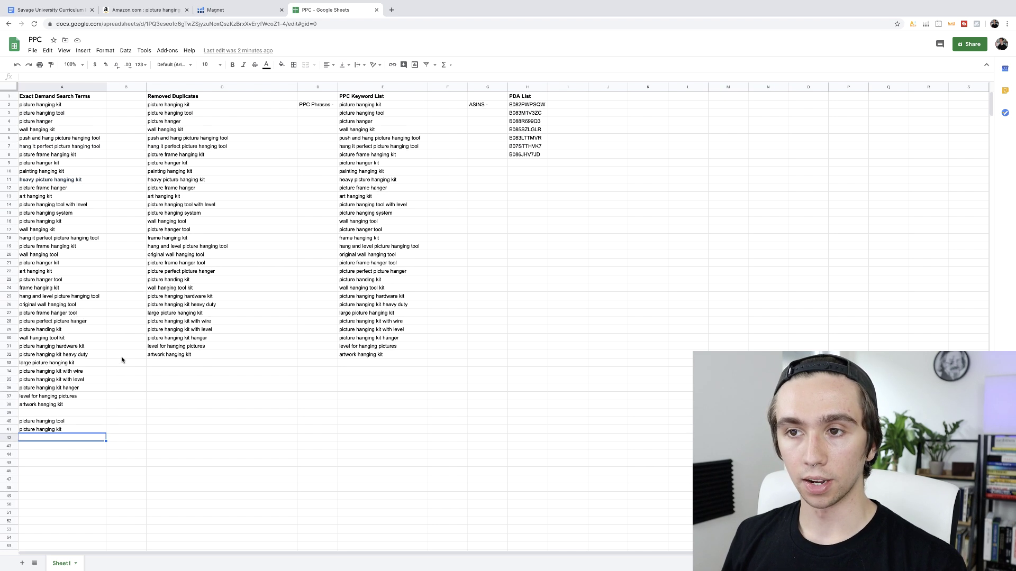
{"action": "left_click_drag", "start_coordinate": [55, 419], "coordinate": [77, 432]}
{"action": "key", "text": "Delete"}
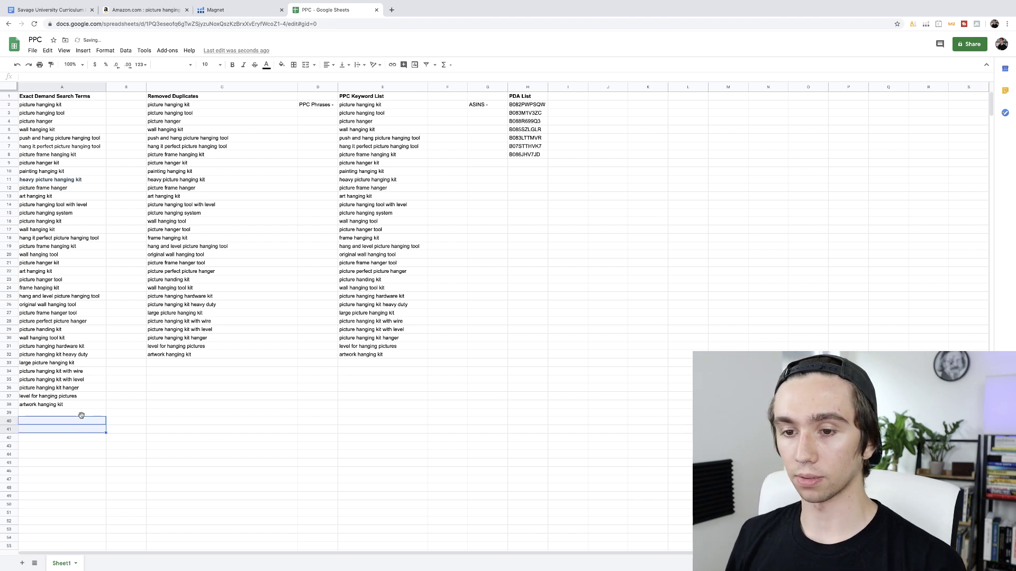
{"action": "left_click", "coordinate": [79, 420]}
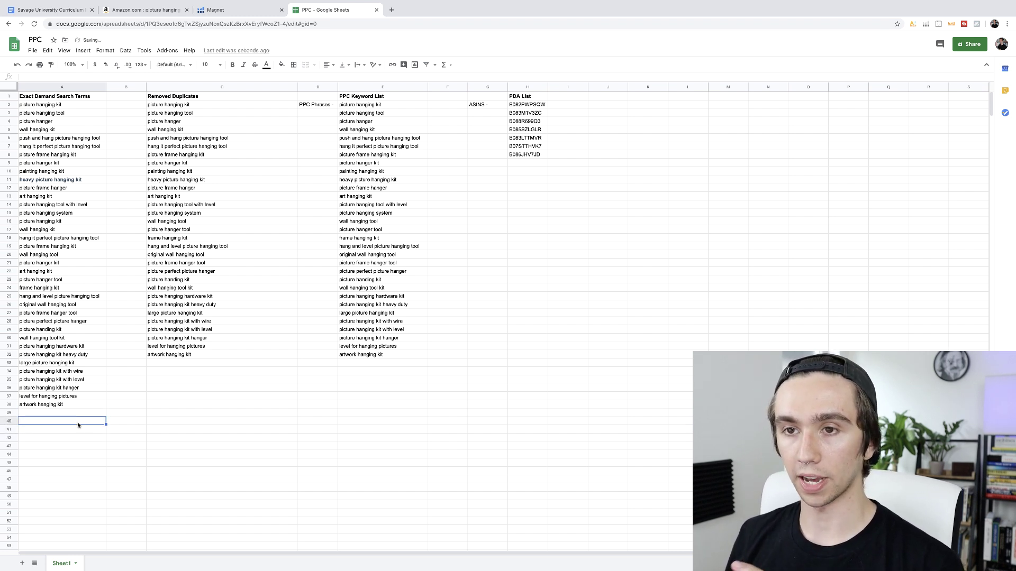
- Switch to the Amazon results for picture hanging kit and run Helium 10's Xray product research on them
{"action": "left_click", "coordinate": [229, 12]}
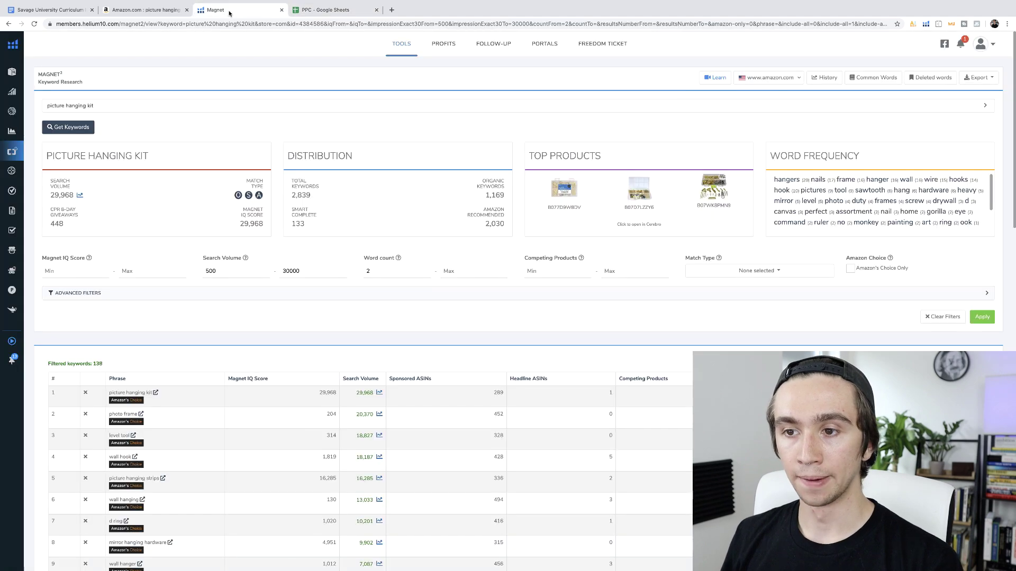
{"action": "left_click", "coordinate": [148, 15]}
{"action": "scroll", "coordinate": [827, 261], "scroll_direction": "down", "scroll_amount": 5}
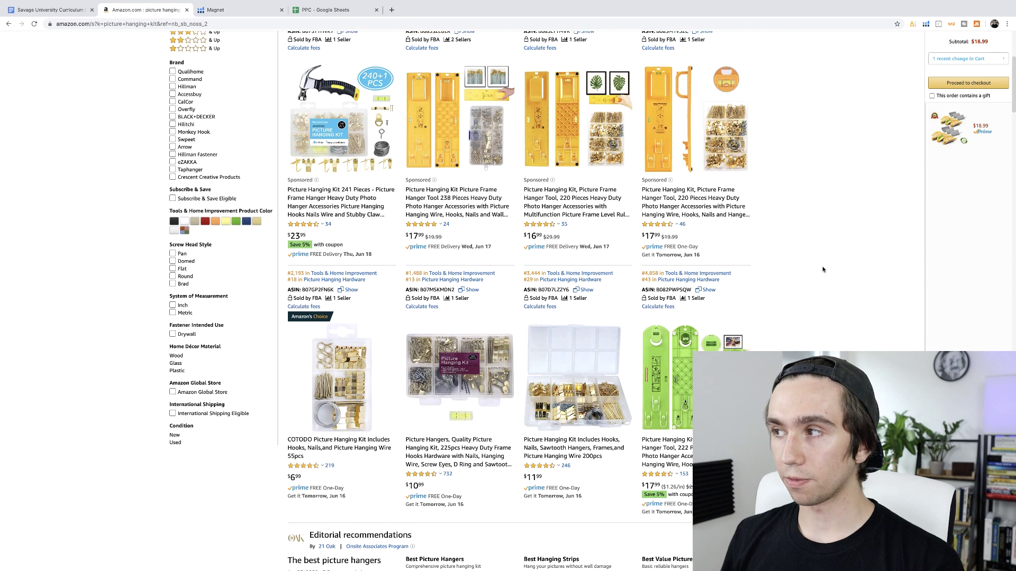
{"action": "left_click", "coordinate": [926, 24]}
{"action": "left_click", "coordinate": [853, 72]}
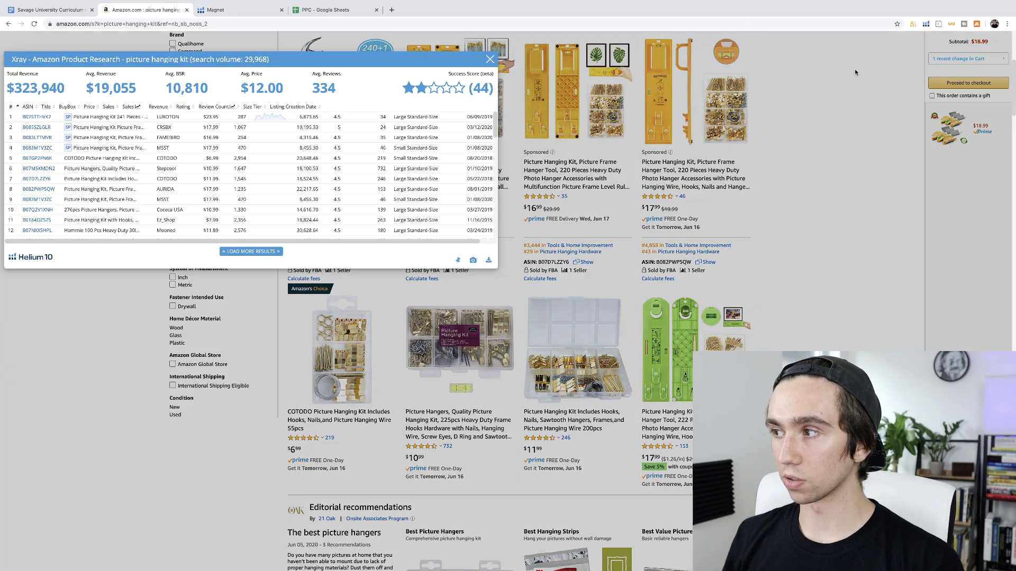
{"action": "left_click_drag", "start_coordinate": [317, 64], "coordinate": [491, 79]}
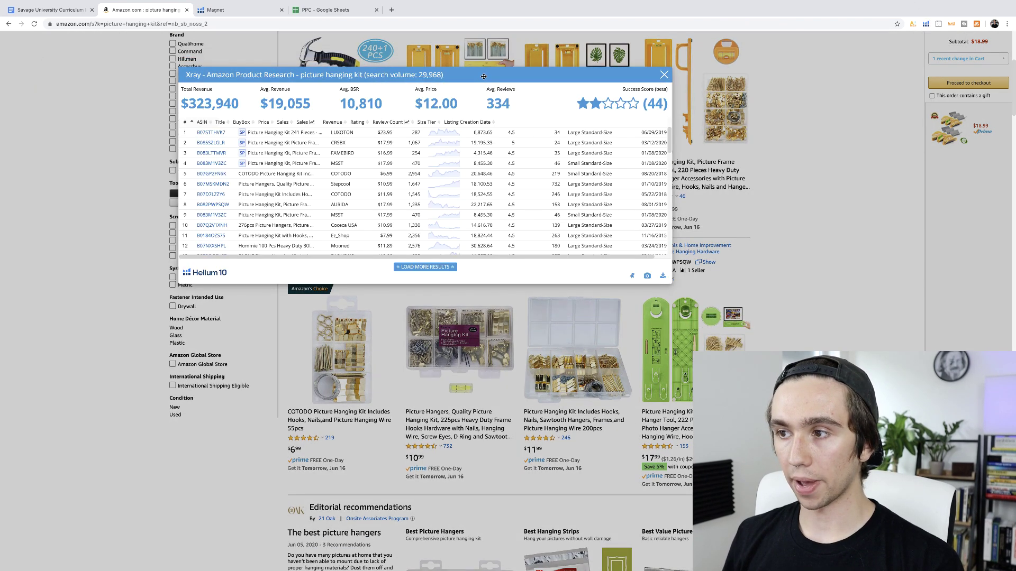
- Open the product B085SZLGLR from the Xray results and copy its ASIN into cell I2 of the PPC spreadsheet
{"action": "left_click", "coordinate": [209, 144]}
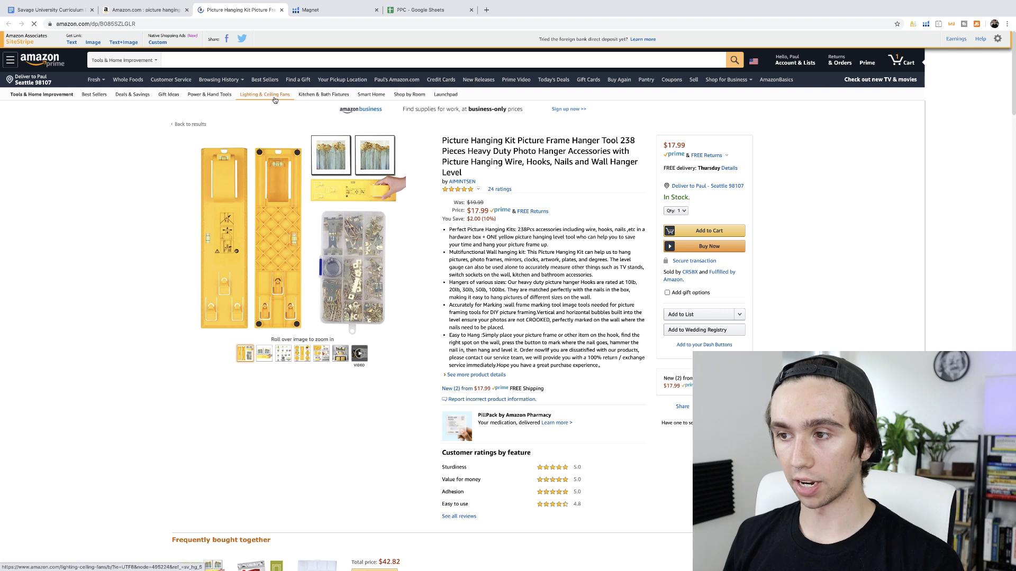
{"action": "left_click_drag", "start_coordinate": [136, 23], "coordinate": [99, 26]}
{"action": "key", "text": "ctrl+c"}
{"action": "left_click", "coordinate": [425, 11]}
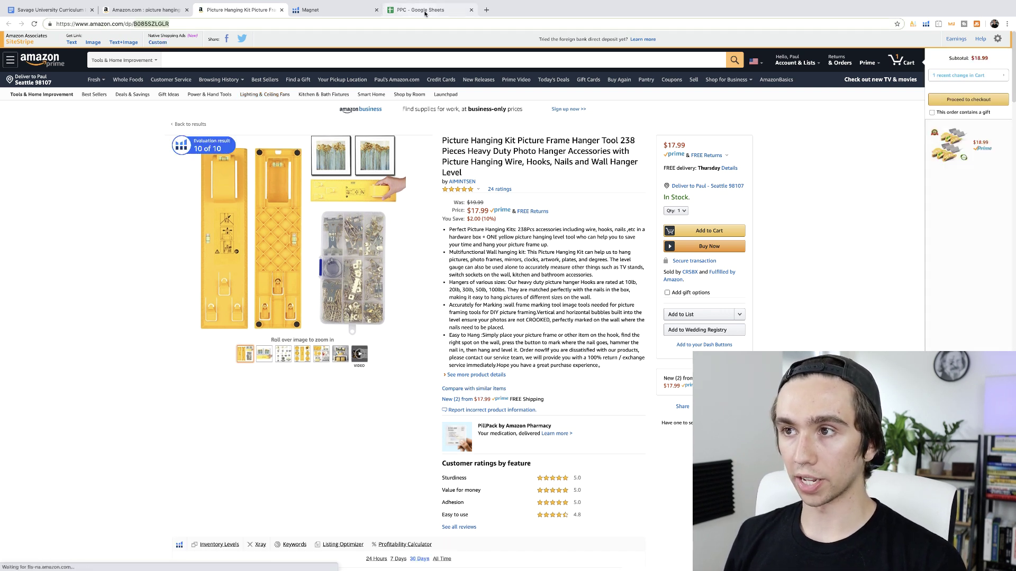
{"action": "left_click", "coordinate": [578, 106]}
{"action": "key", "text": "ctrl+v"}
- Return to the Amazon search results and close the Xray window
{"action": "left_click", "coordinate": [245, 11]}
{"action": "left_click", "coordinate": [148, 11]}
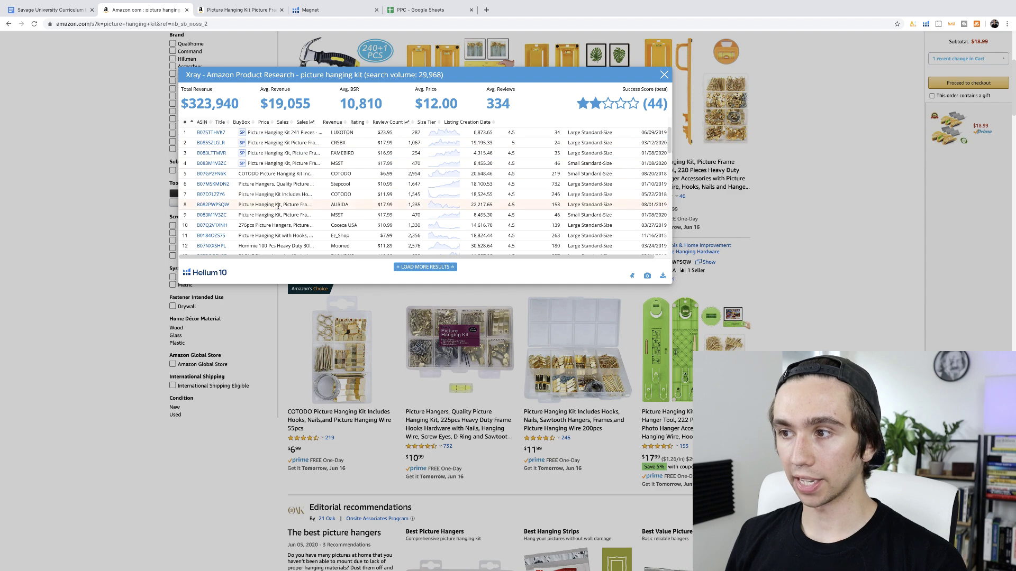
{"action": "left_click", "coordinate": [664, 77]}
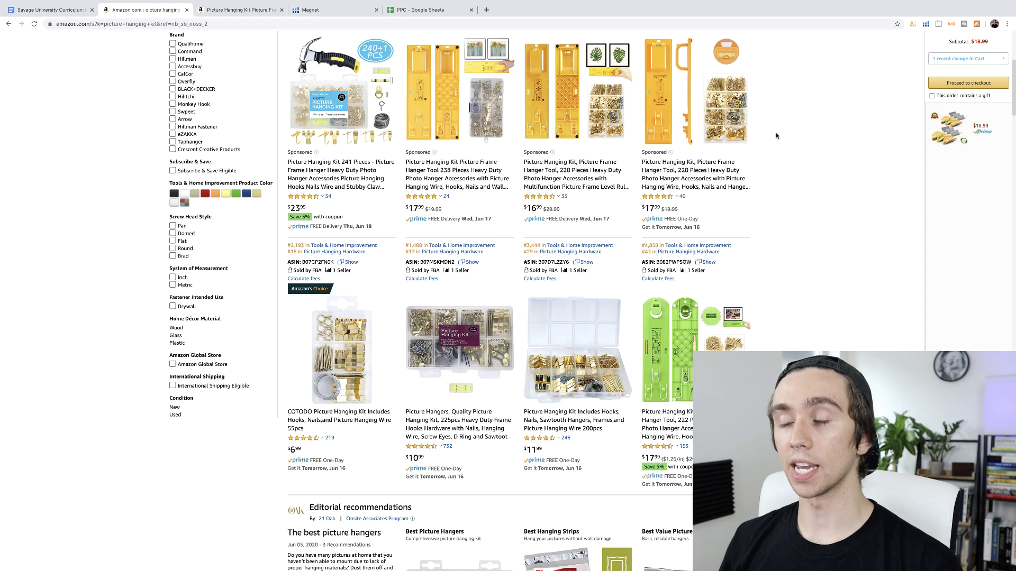
- Copy the first five ASINs of the PDA List, cells H2:H6, in the PPC spreadsheet
{"action": "left_click", "coordinate": [449, 10]}
{"action": "left_click", "coordinate": [576, 130]}
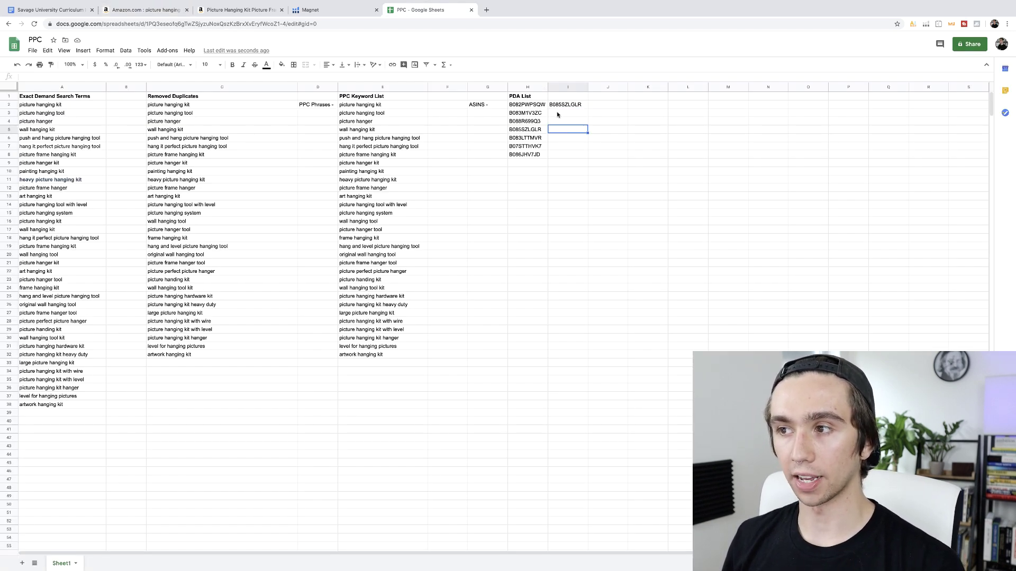
{"action": "left_click", "coordinate": [518, 105]}
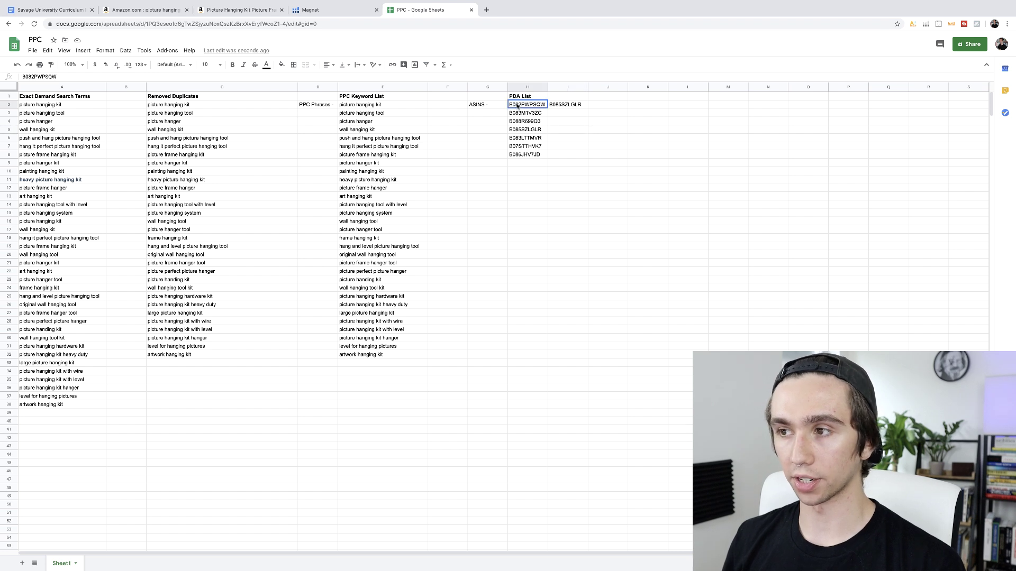
{"action": "left_click_drag", "start_coordinate": [513, 105], "coordinate": [513, 139]}
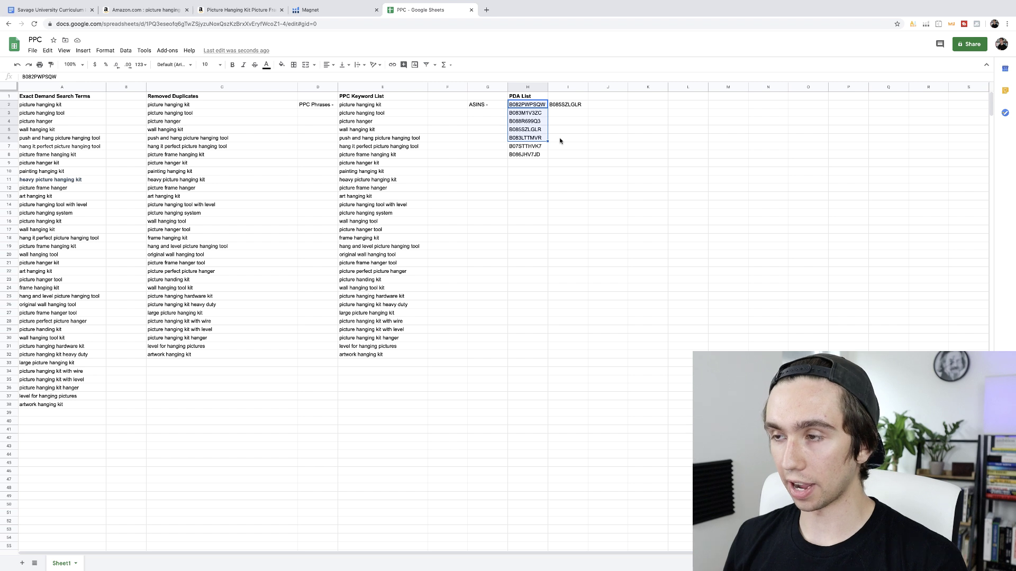
{"action": "key", "text": "ctrl+c"}
{"action": "left_click", "coordinate": [563, 141]}
{"action": "left_click", "coordinate": [494, 129]}
{"action": "left_click", "coordinate": [566, 113]}
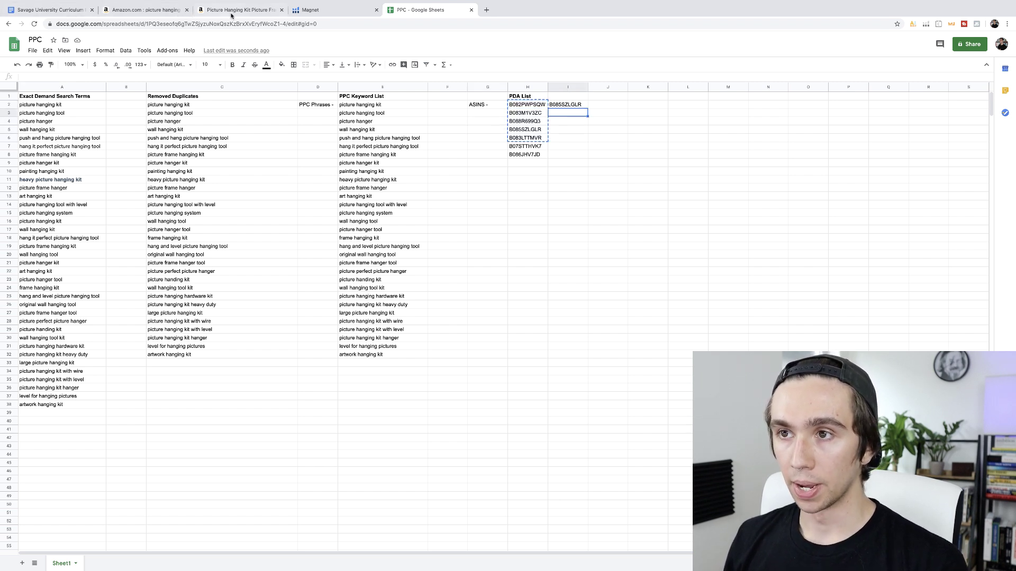
- Run a reverse ASIN keyword lookup in Helium 10's Cerebro for the five copied ASINs
{"action": "left_click", "coordinate": [312, 10]}
{"action": "mouse_move", "coordinate": [37, 161]}
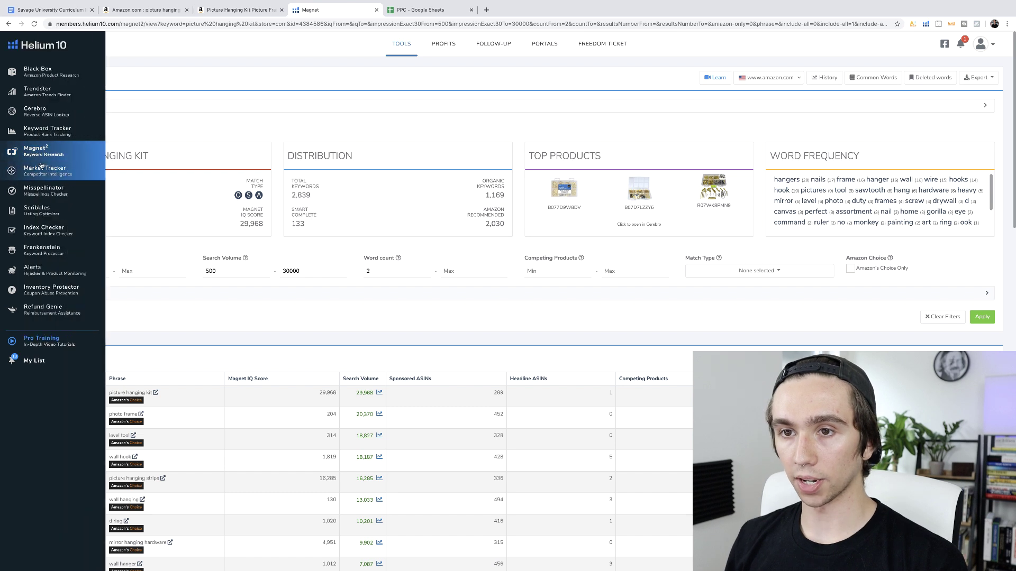
{"action": "left_click", "coordinate": [35, 111]}
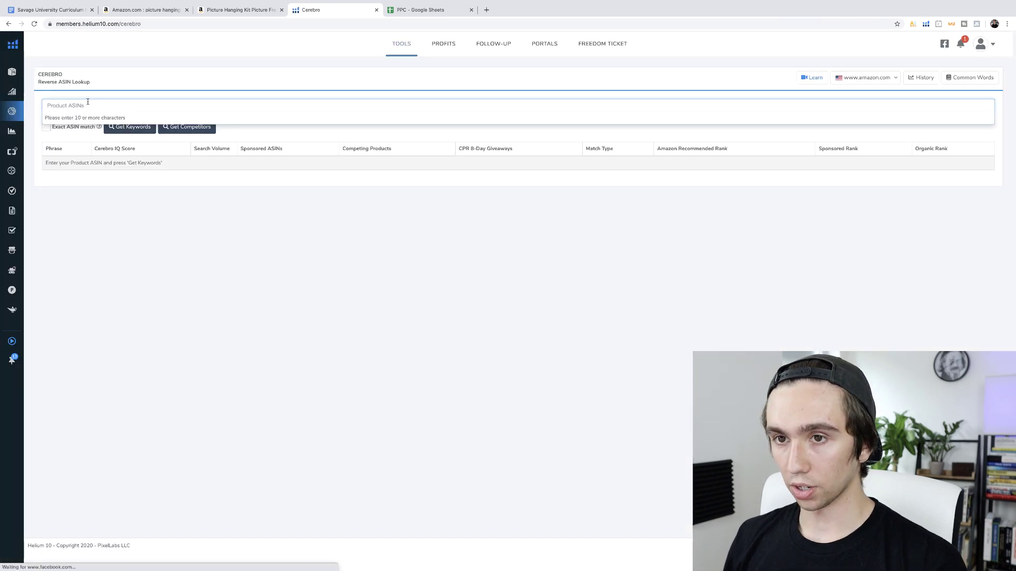
{"action": "key", "text": "ctrl+v"}
{"action": "left_click", "coordinate": [129, 127]}
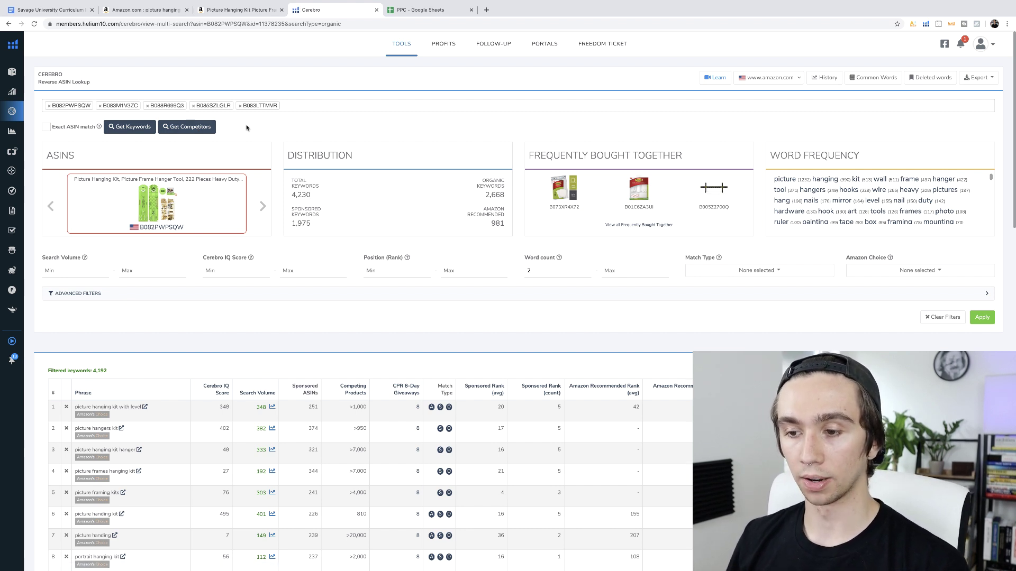
- Filter the Cerebro keywords with an Advanced Rank Filter of A Min 5 and R Max 25
{"action": "scroll", "coordinate": [279, 267], "scroll_direction": "down", "scroll_amount": 2}
{"action": "scroll", "coordinate": [279, 267], "scroll_direction": "up", "scroll_amount": 1}
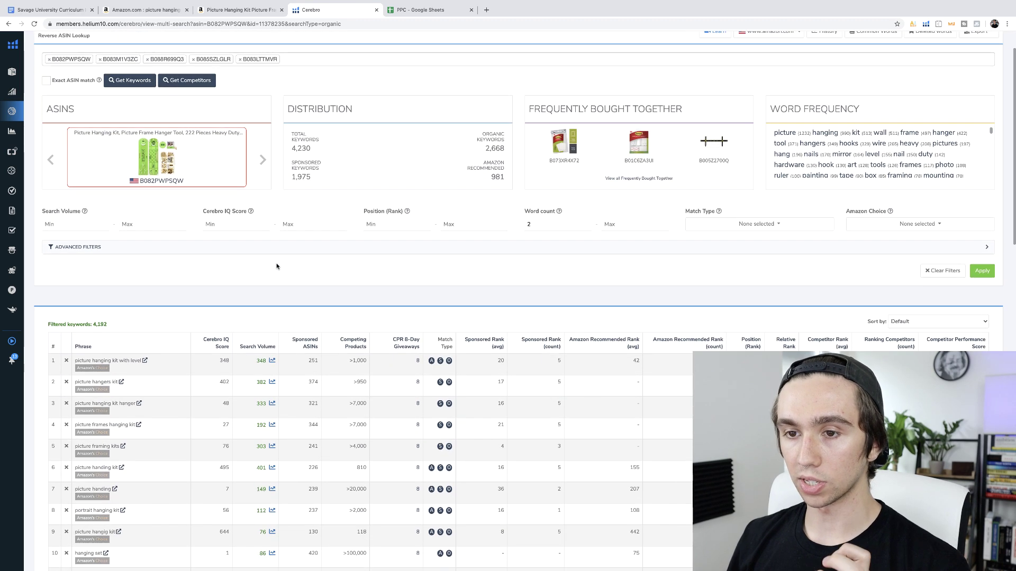
{"action": "left_click", "coordinate": [467, 254]}
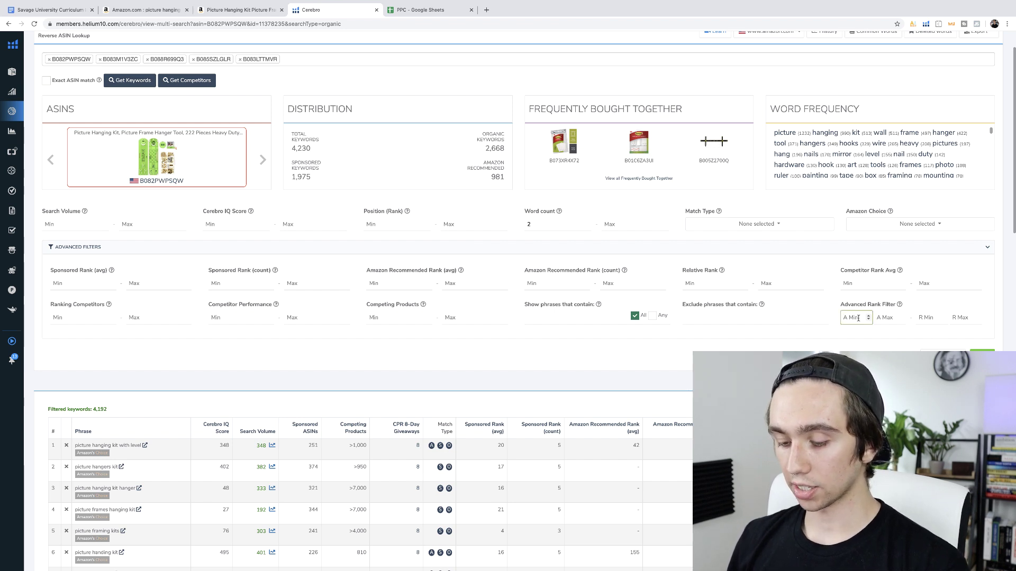
{"action": "left_click", "coordinate": [813, 319]}
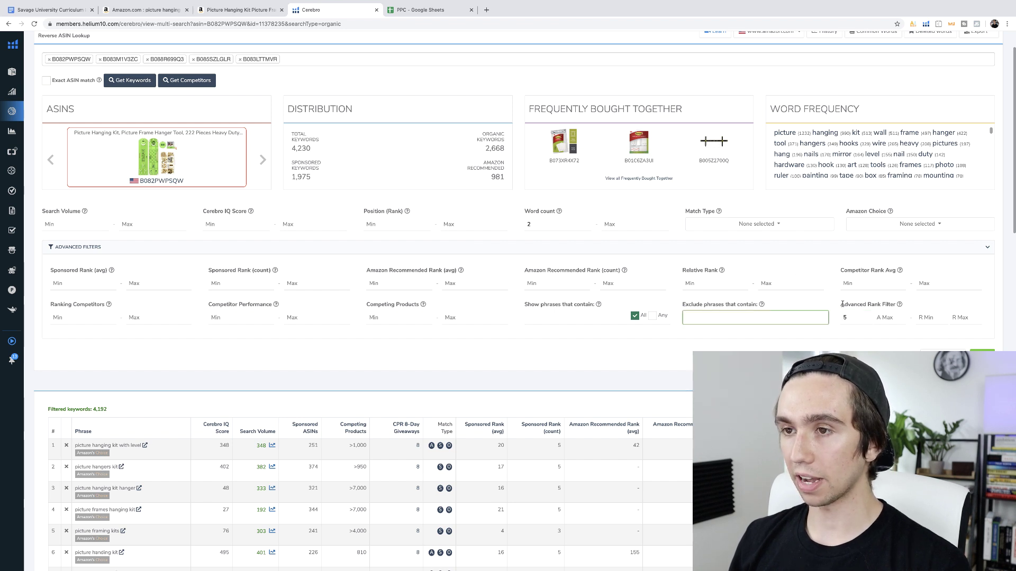
{"action": "left_click", "coordinate": [927, 317]}
{"action": "left_click", "coordinate": [968, 318]}
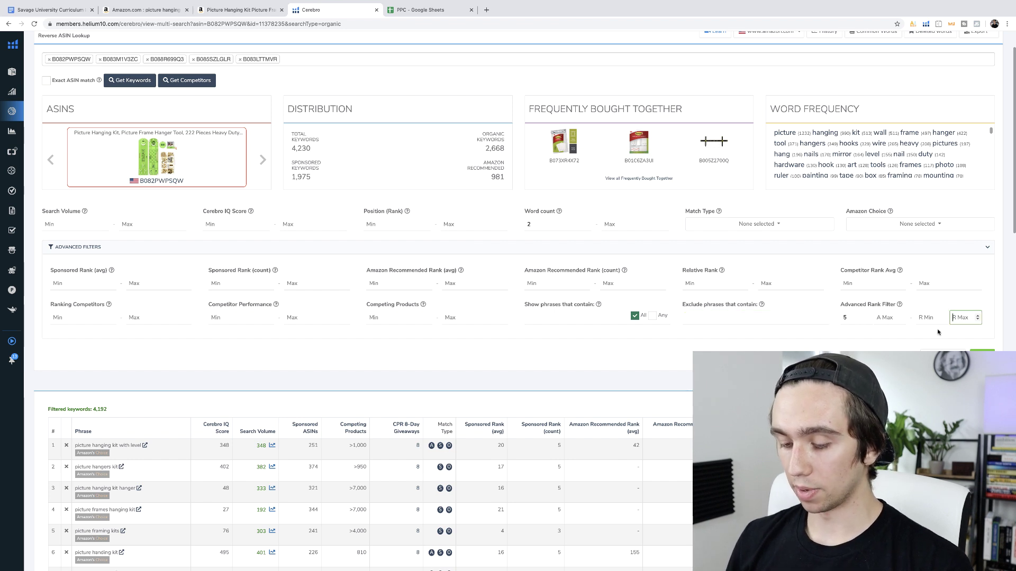
{"action": "type", "text": "25"}
{"action": "key", "text": "Return"}
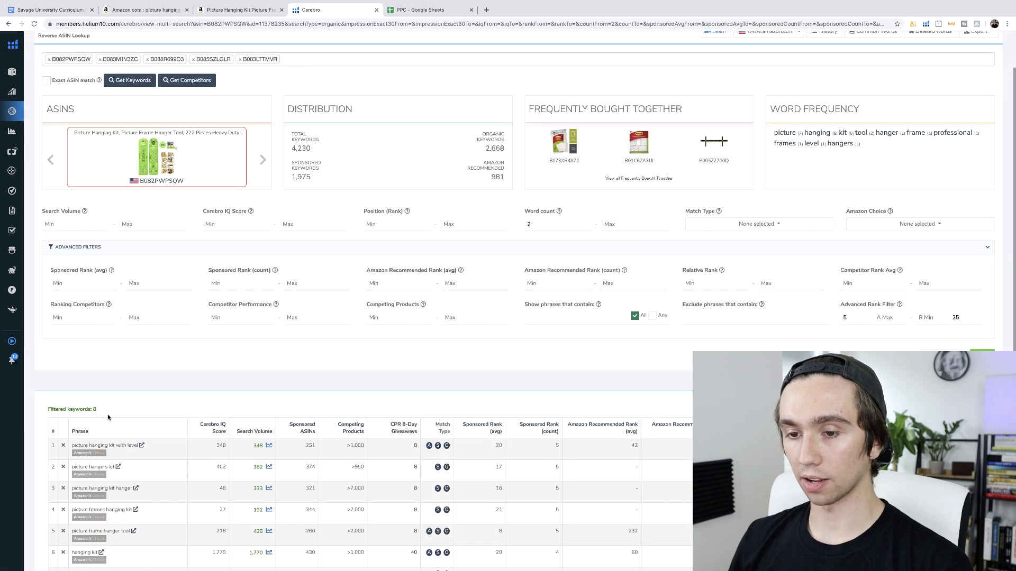
- Sort the filtered Cerebro keywords by search volume from high to low
{"action": "scroll", "coordinate": [145, 392], "scroll_direction": "down", "scroll_amount": 1}
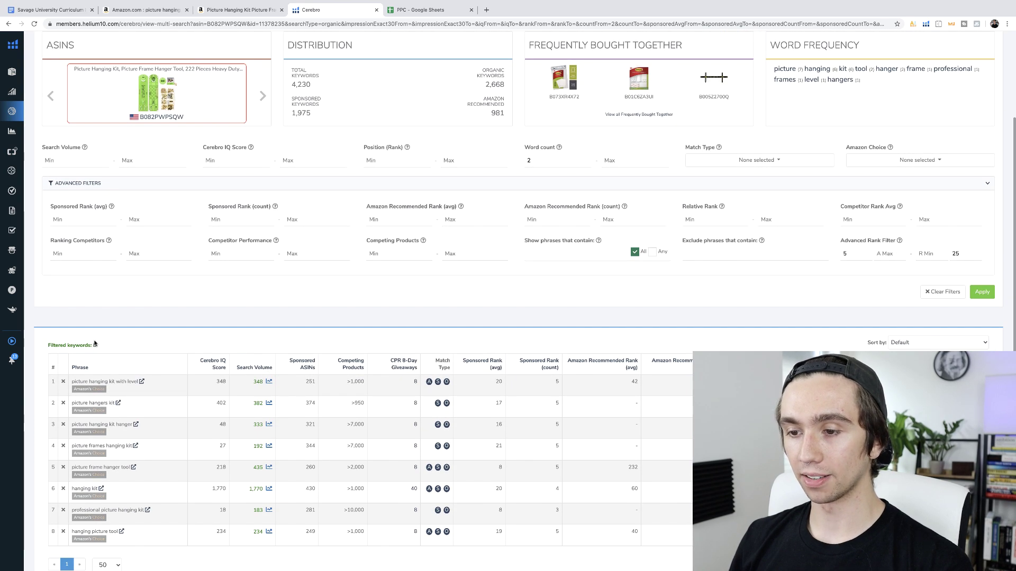
{"action": "scroll", "coordinate": [210, 328], "scroll_direction": "down", "scroll_amount": 1}
{"action": "scroll", "coordinate": [210, 328], "scroll_direction": "up", "scroll_amount": 1}
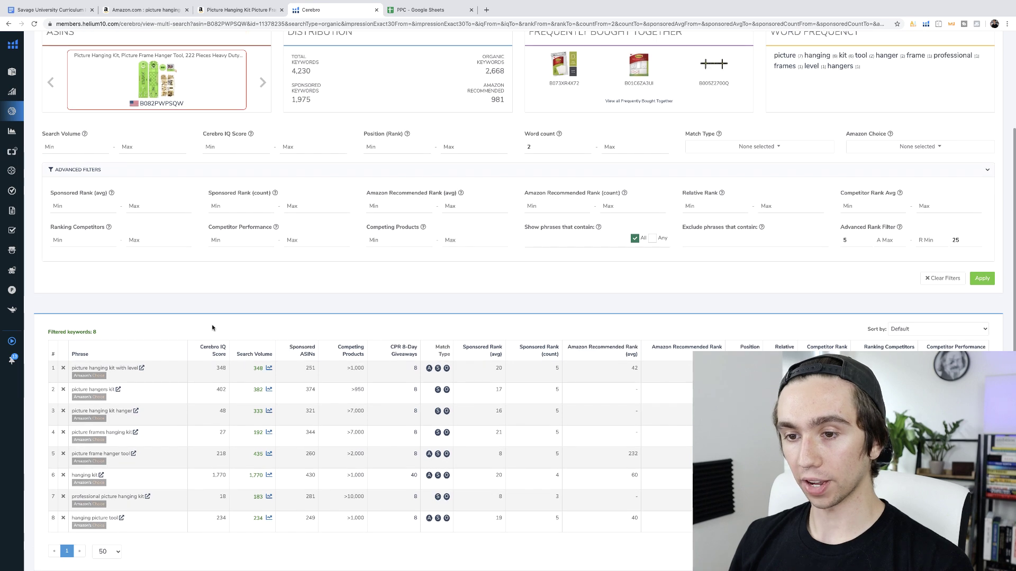
{"action": "left_click", "coordinate": [265, 354]}
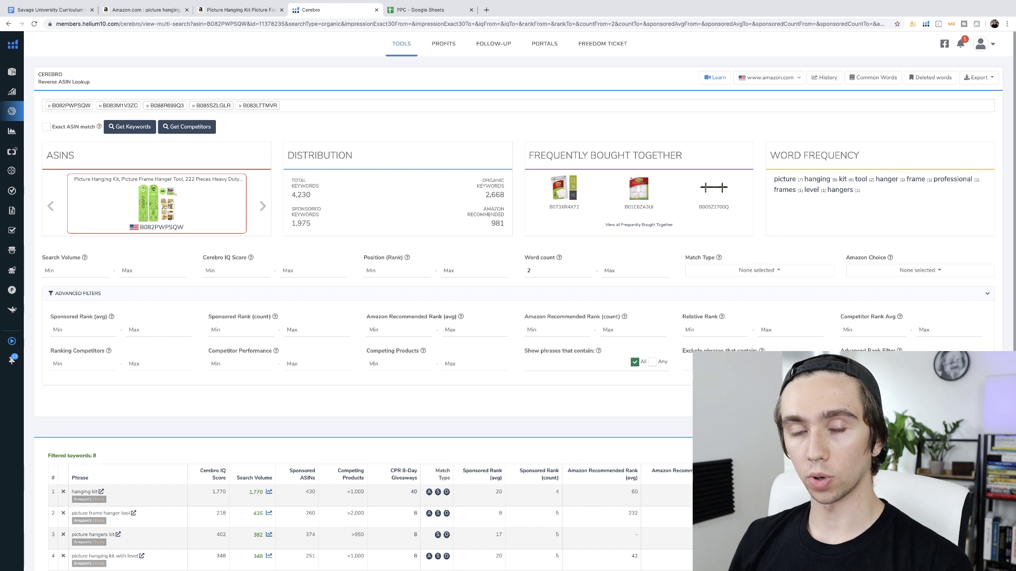
- Examine the sorted Cerebro keywords together with the filter settings and the ASINs they come from
{"action": "scroll", "coordinate": [644, 400], "scroll_direction": "down", "scroll_amount": 3}
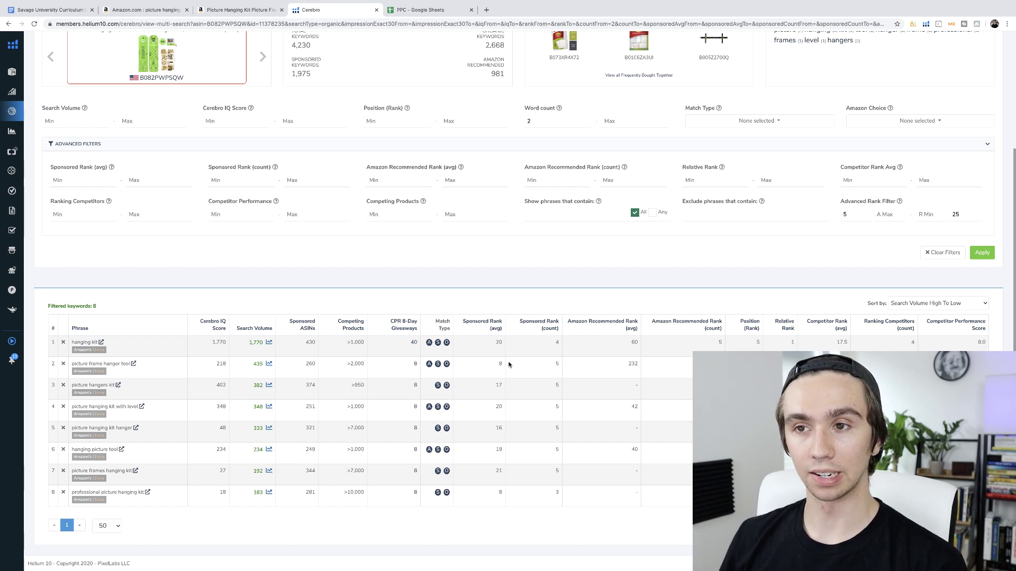
{"action": "scroll", "coordinate": [509, 365], "scroll_direction": "up", "scroll_amount": 3}
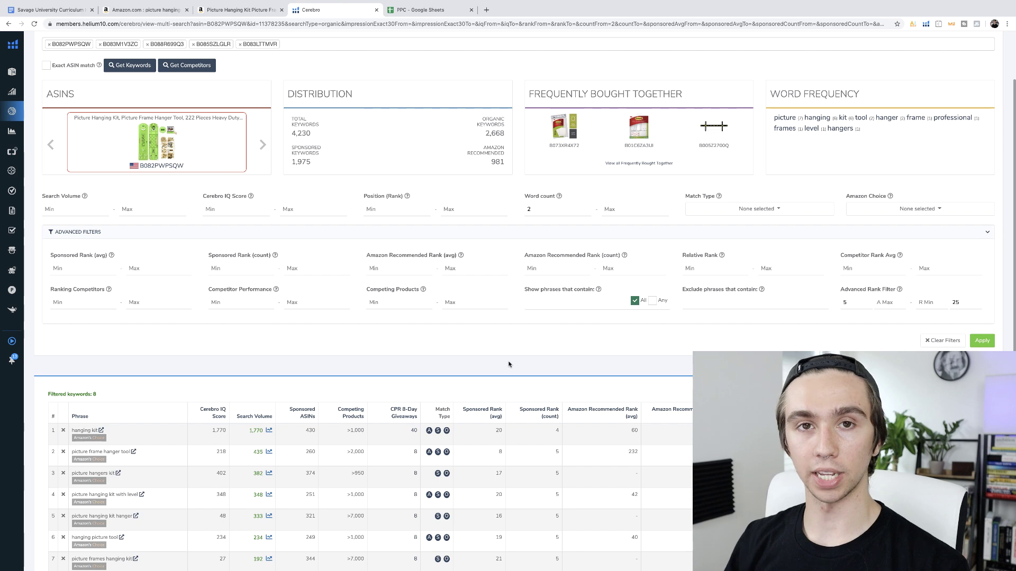
{"action": "scroll", "coordinate": [509, 364], "scroll_direction": "down", "scroll_amount": 3}
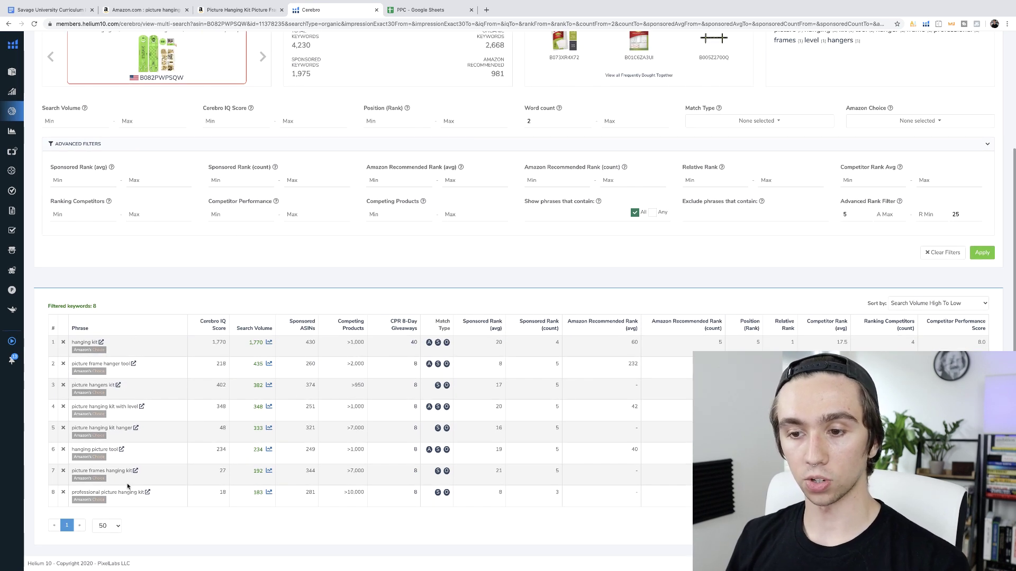
{"action": "scroll", "coordinate": [374, 154], "scroll_direction": "up", "scroll_amount": 3}
{"action": "scroll", "coordinate": [374, 154], "scroll_direction": "down", "scroll_amount": 1}
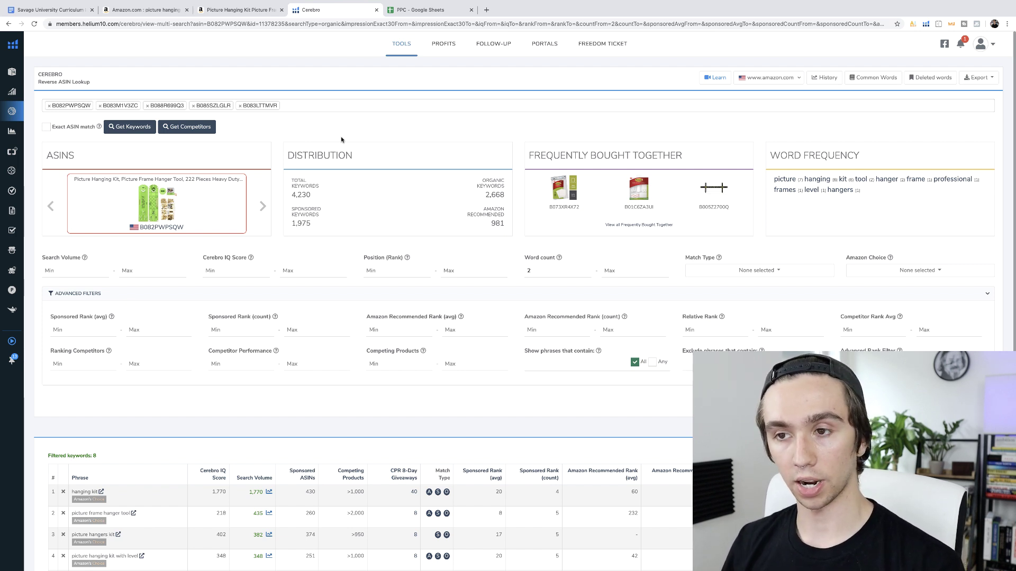
{"action": "scroll", "coordinate": [341, 141], "scroll_direction": "down", "scroll_amount": 3}
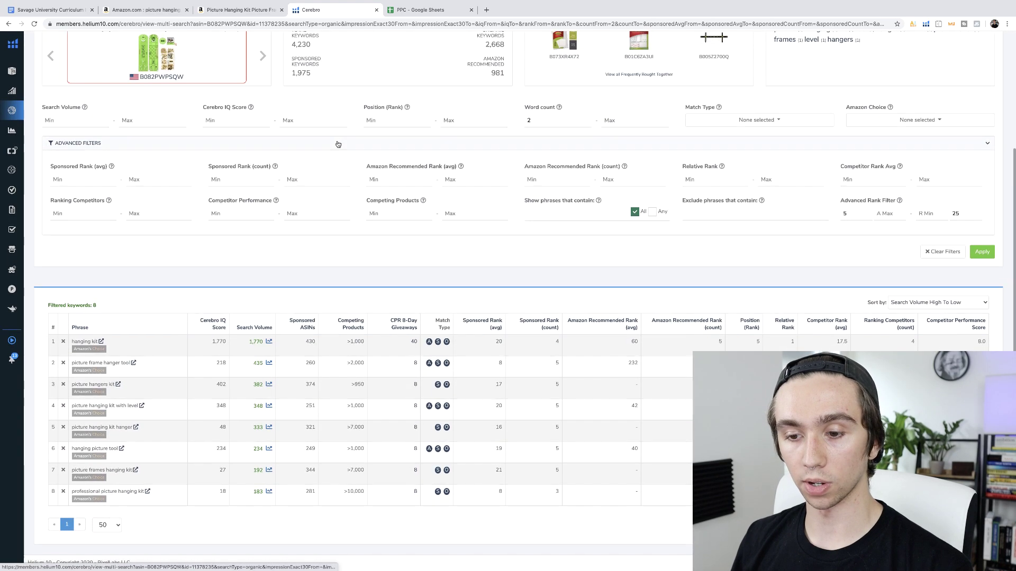
{"action": "scroll", "coordinate": [299, 272], "scroll_direction": "up", "scroll_amount": 3}
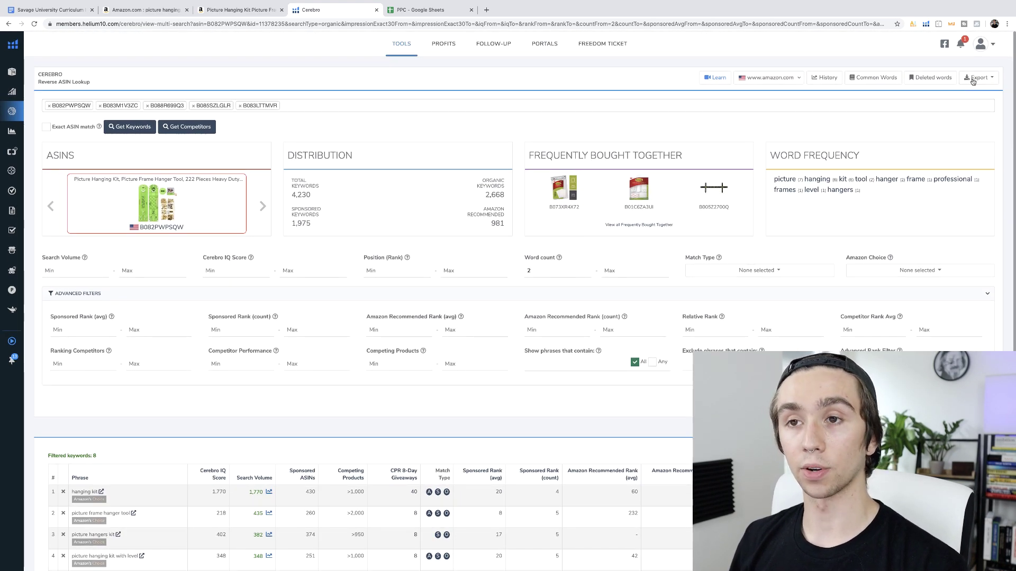
- Return to the PPC spreadsheet and check the empty rows below the Exact Demand Search Terms list
{"action": "left_click", "coordinate": [423, 12]}
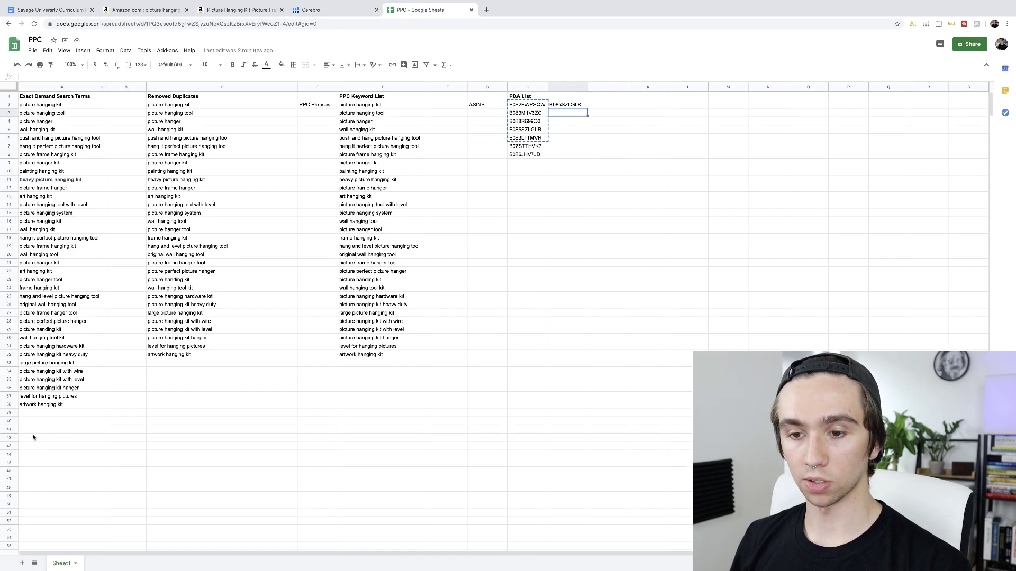
{"action": "left_click_drag", "start_coordinate": [42, 414], "coordinate": [45, 473]}
{"action": "left_click", "coordinate": [157, 415]}
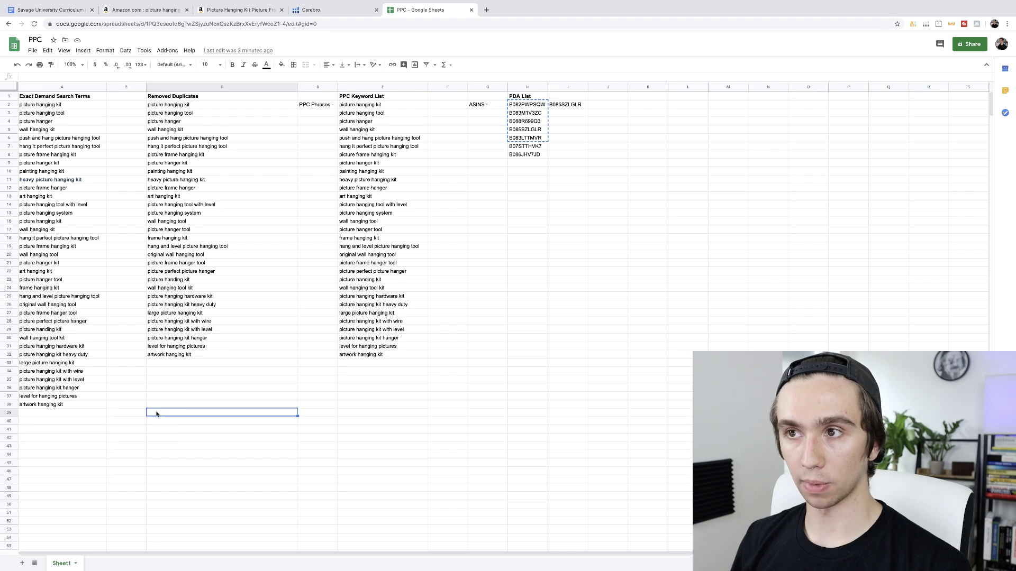
- Return to Cerebro and set the Advanced Rank Filter to A Min 3 and R Max 15, applying it to the keywords
{"action": "left_click", "coordinate": [312, 10]}
{"action": "scroll", "coordinate": [308, 261], "scroll_direction": "down", "scroll_amount": 3}
{"action": "left_click", "coordinate": [851, 246]}
{"action": "key", "text": "BackSpace"}
{"action": "type", "text": "3"}
{"action": "key", "text": "Tab"}
{"action": "key", "text": "Tab"}
{"action": "key", "text": "Tab"}
{"action": "type", "text": "15"}
{"action": "left_click", "coordinate": [989, 283]}
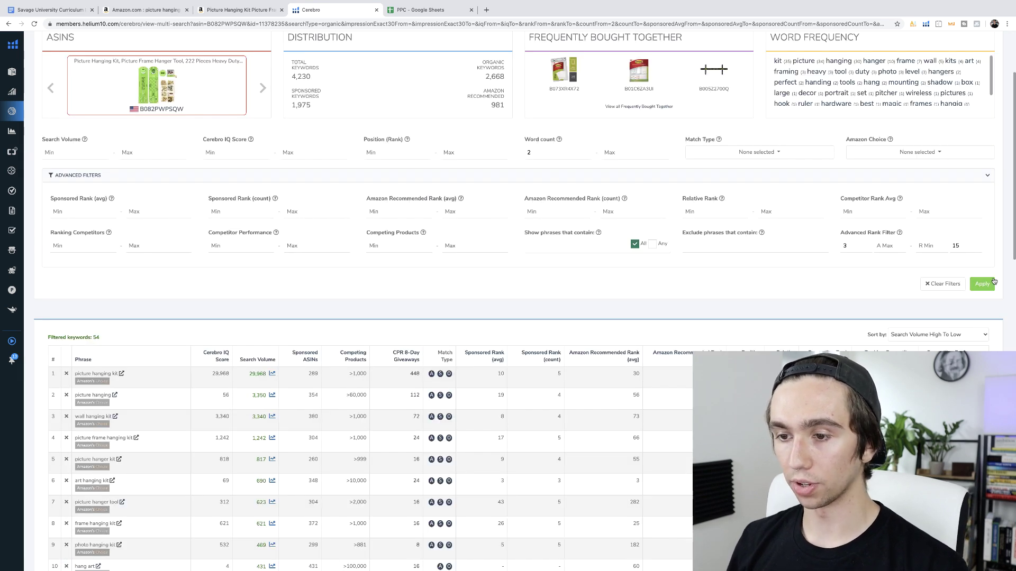
- Review the filtered Cerebro keywords and narrow them further to a minimum search volume of 300
{"action": "scroll", "coordinate": [709, 317], "scroll_direction": "down", "scroll_amount": 3}
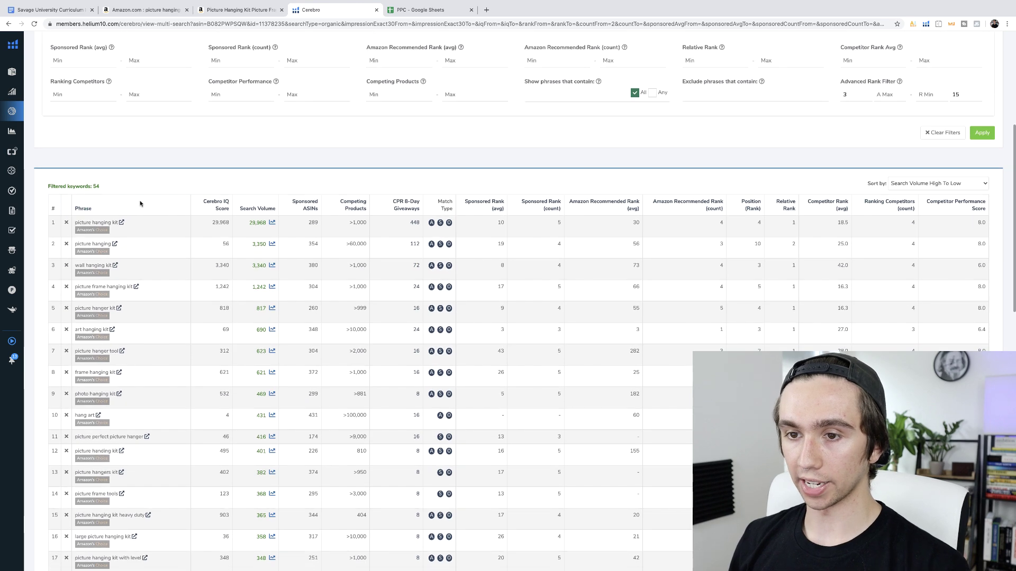
{"action": "scroll", "coordinate": [157, 314], "scroll_direction": "down", "scroll_amount": 1}
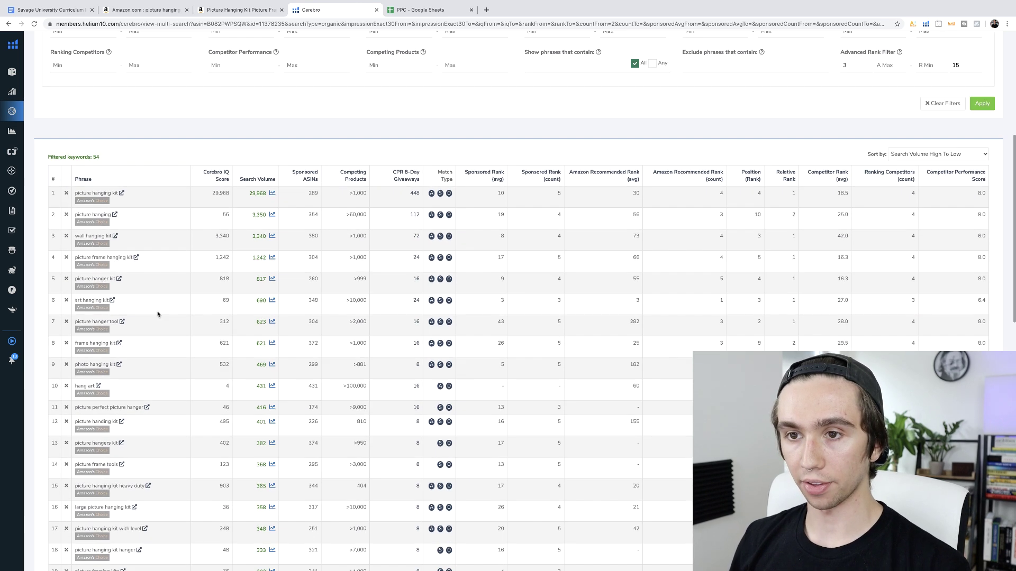
{"action": "scroll", "coordinate": [113, 170], "scroll_direction": "down", "scroll_amount": 3}
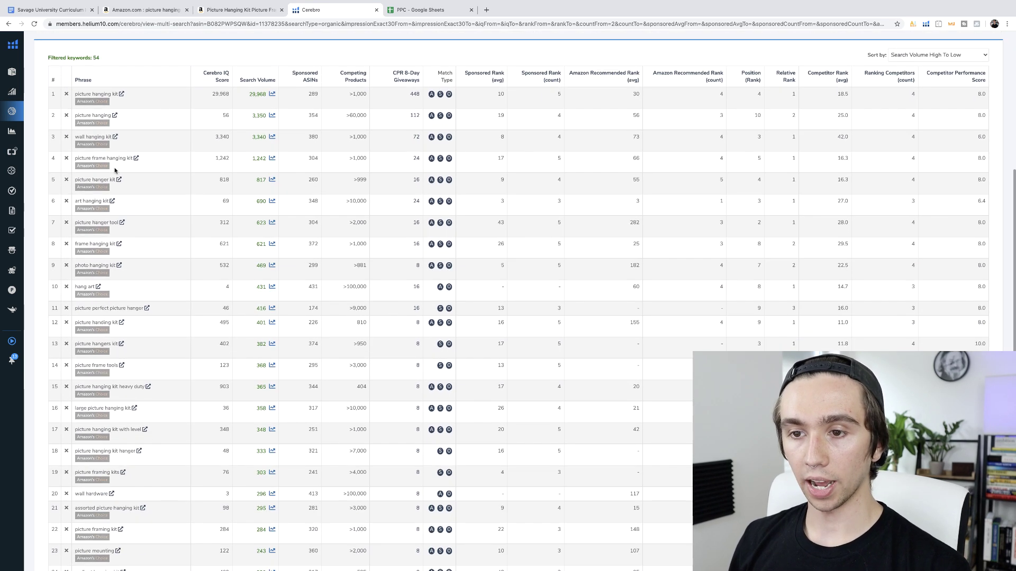
{"action": "scroll", "coordinate": [115, 171], "scroll_direction": "down", "scroll_amount": 4}
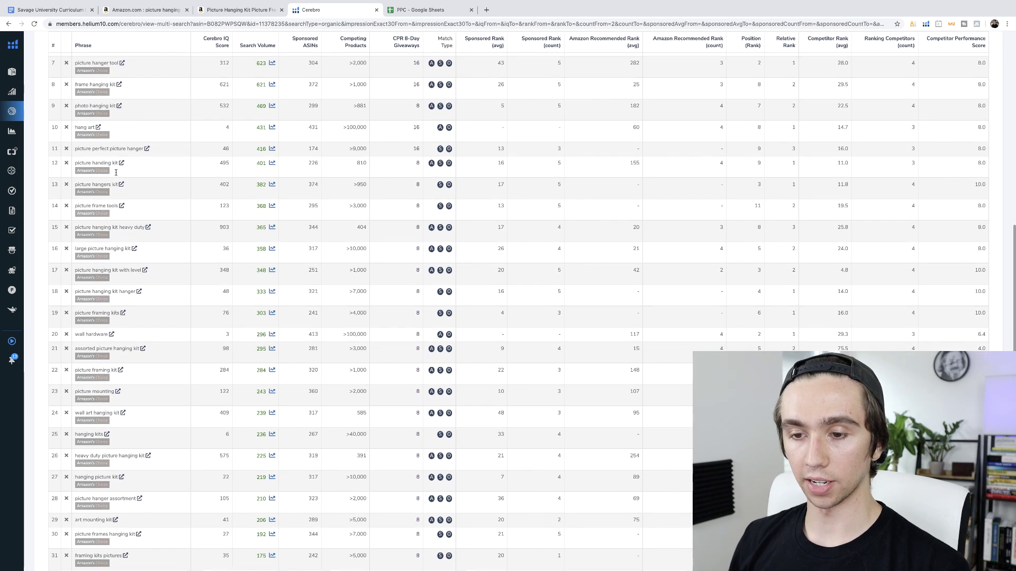
{"action": "scroll", "coordinate": [132, 182], "scroll_direction": "up", "scroll_amount": 12}
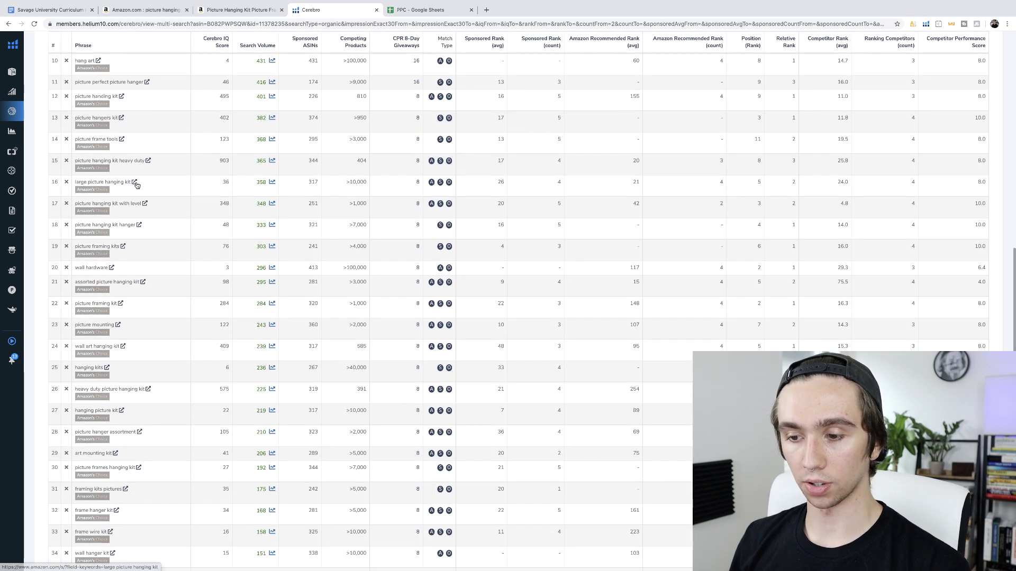
{"action": "scroll", "coordinate": [136, 185], "scroll_direction": "down", "scroll_amount": 1}
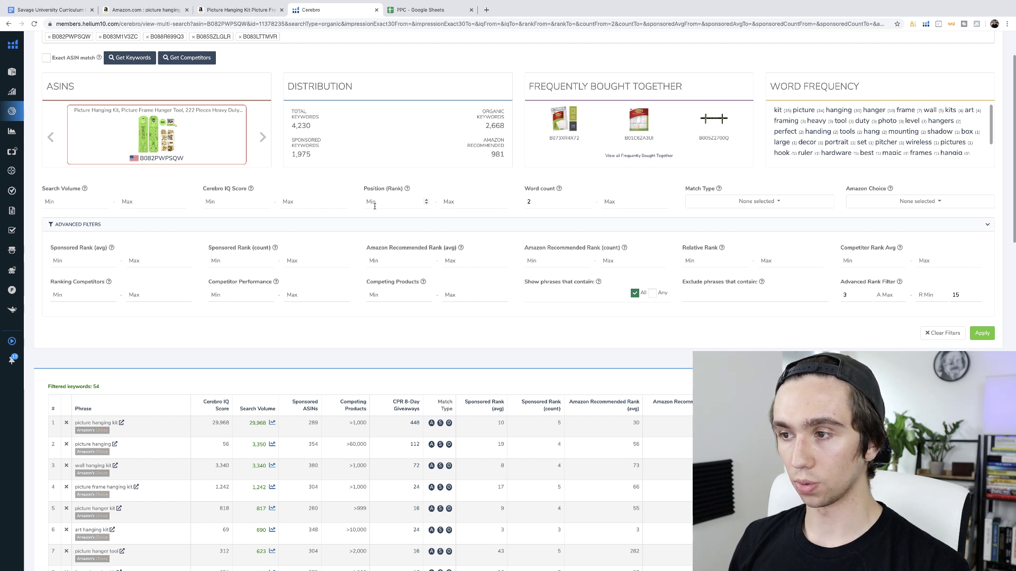
{"action": "left_click", "coordinate": [56, 205]}
{"action": "type", "text": "300"}
{"action": "key", "text": "Return"}
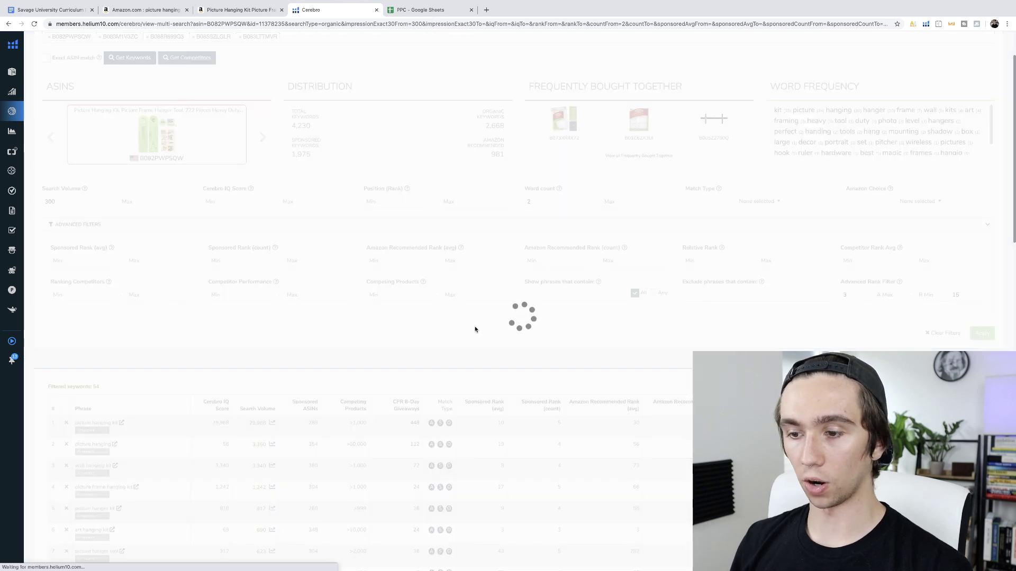
{"action": "scroll", "coordinate": [523, 347], "scroll_direction": "down", "scroll_amount": 2}
{"action": "scroll", "coordinate": [522, 349], "scroll_direction": "down", "scroll_amount": 3}
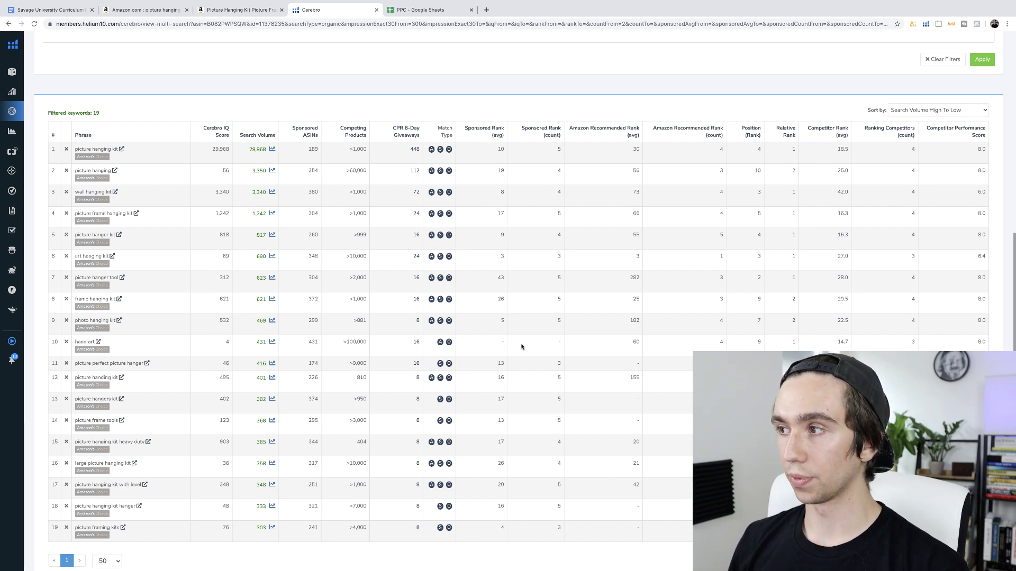
{"action": "scroll", "coordinate": [521, 347], "scroll_direction": "up", "scroll_amount": 6}
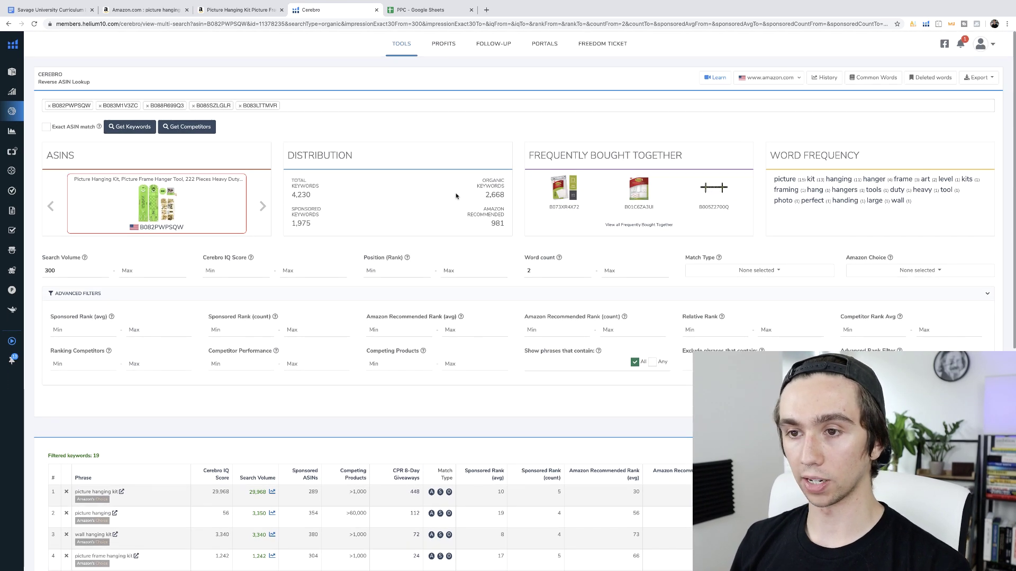
{"action": "scroll", "coordinate": [454, 196], "scroll_direction": "down", "scroll_amount": 5}
{"action": "scroll", "coordinate": [457, 196], "scroll_direction": "down", "scroll_amount": 1}
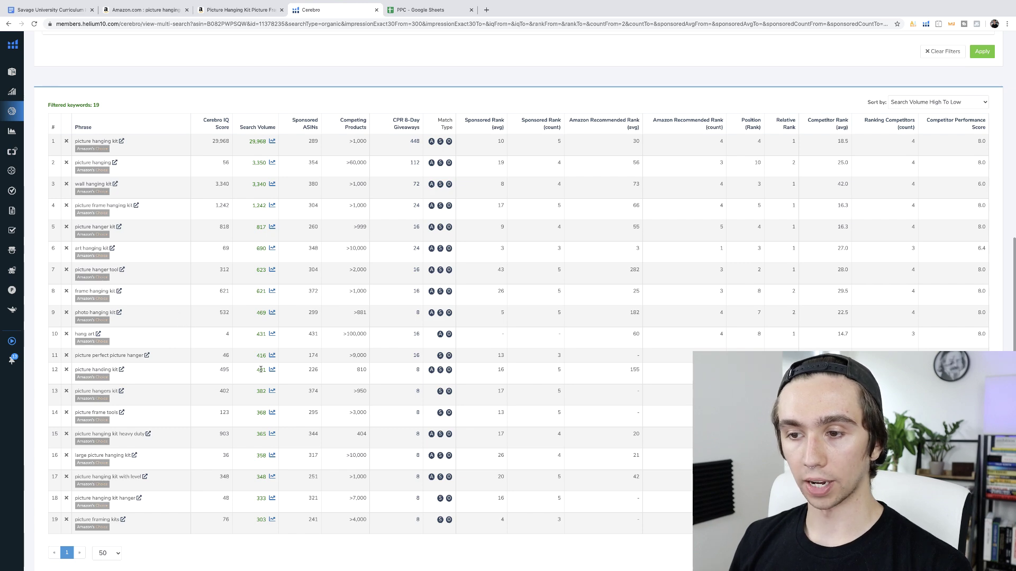
- Select cell A39 below the Exact Demand Search Terms in the PPC spreadsheet, and copy the filtered Cerebro keywords to the clipboard
{"action": "left_click", "coordinate": [421, 10]}
{"action": "scroll", "coordinate": [75, 340], "scroll_direction": "down", "scroll_amount": 2}
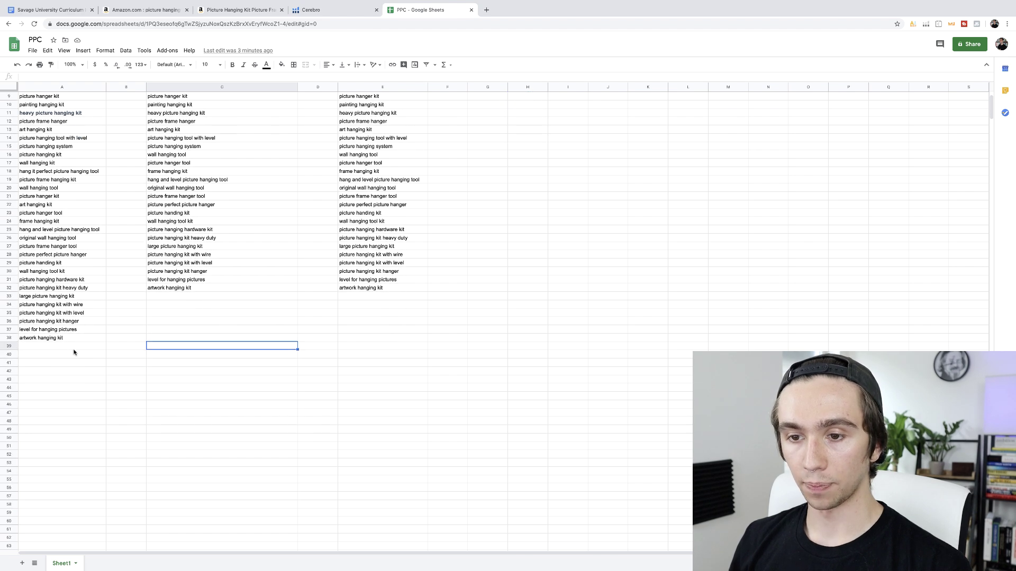
{"action": "left_click", "coordinate": [75, 347]}
{"action": "scroll", "coordinate": [75, 347], "scroll_direction": "up", "scroll_amount": 2}
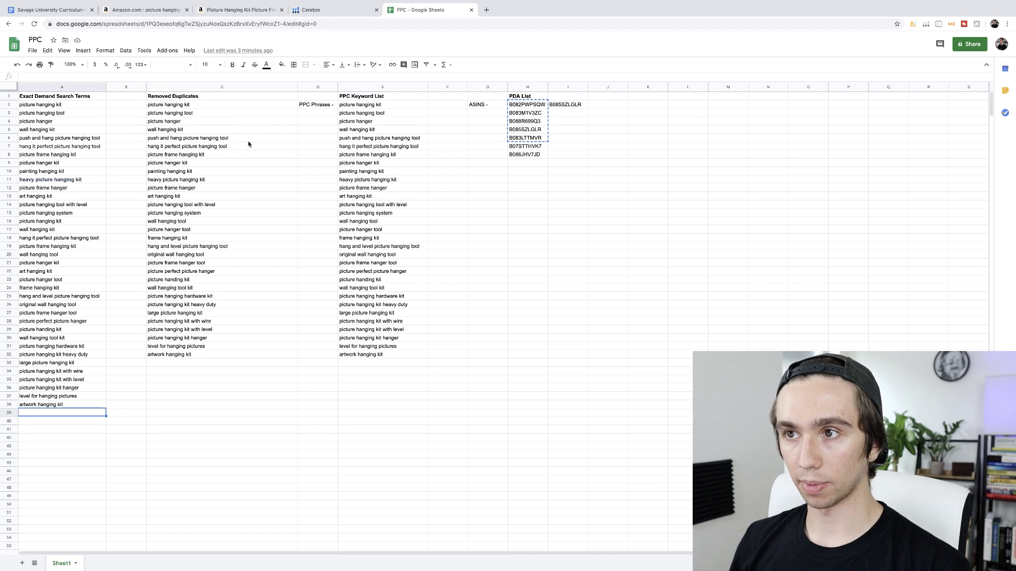
{"action": "left_click", "coordinate": [311, 11]}
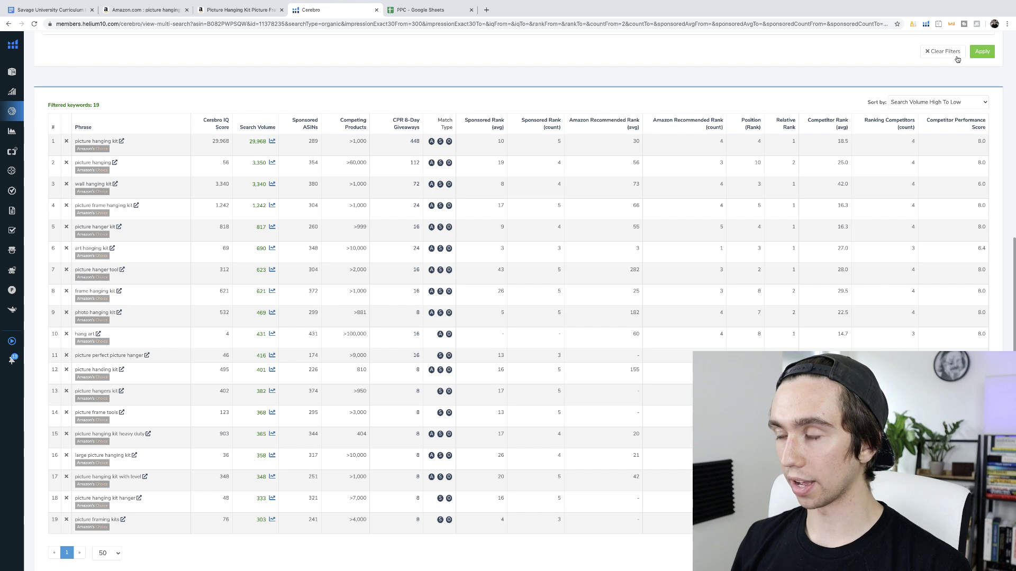
{"action": "scroll", "coordinate": [981, 106], "scroll_direction": "up", "scroll_amount": 6}
{"action": "left_click", "coordinate": [979, 78]}
{"action": "left_click", "coordinate": [959, 131]}
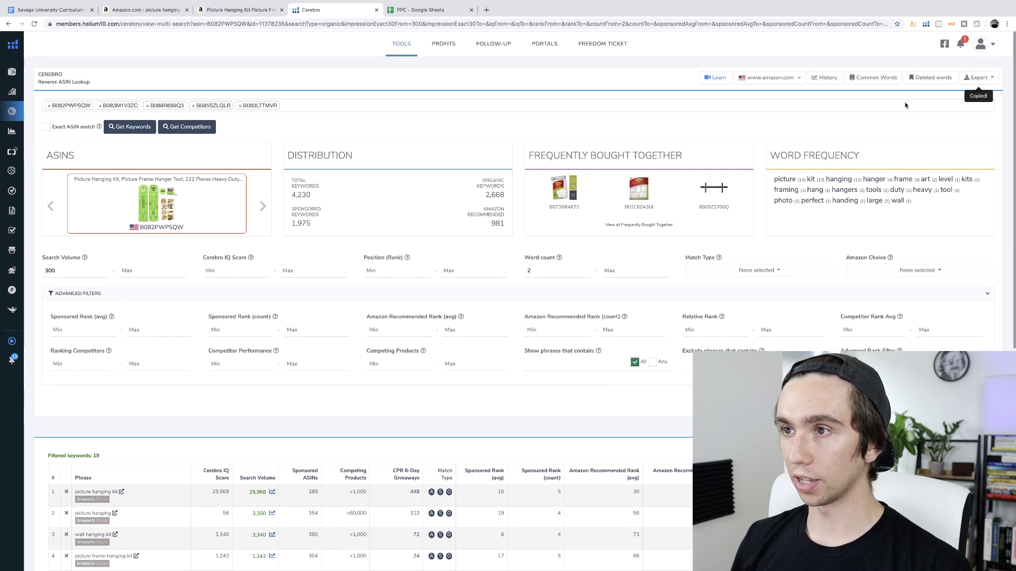
- Paste the copied Cerebro keywords into the PPC spreadsheet's Exact Demand Search Terms column, starting at cell A39
{"action": "left_click", "coordinate": [421, 10]}
{"action": "scroll", "coordinate": [37, 365], "scroll_direction": "down", "scroll_amount": 1}
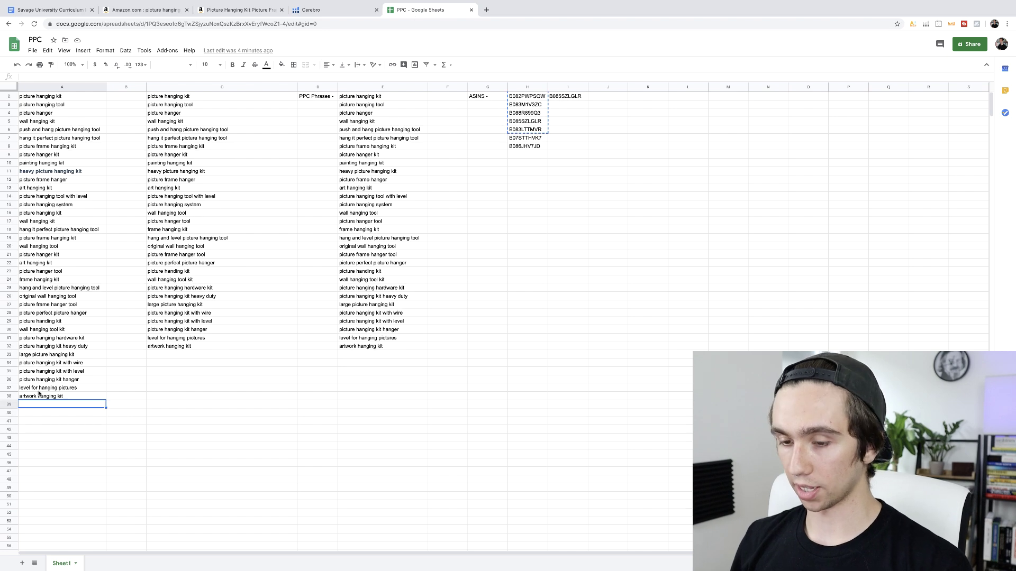
{"action": "key", "text": "ctrl+v"}
{"action": "scroll", "coordinate": [53, 407], "scroll_direction": "down", "scroll_amount": 3}
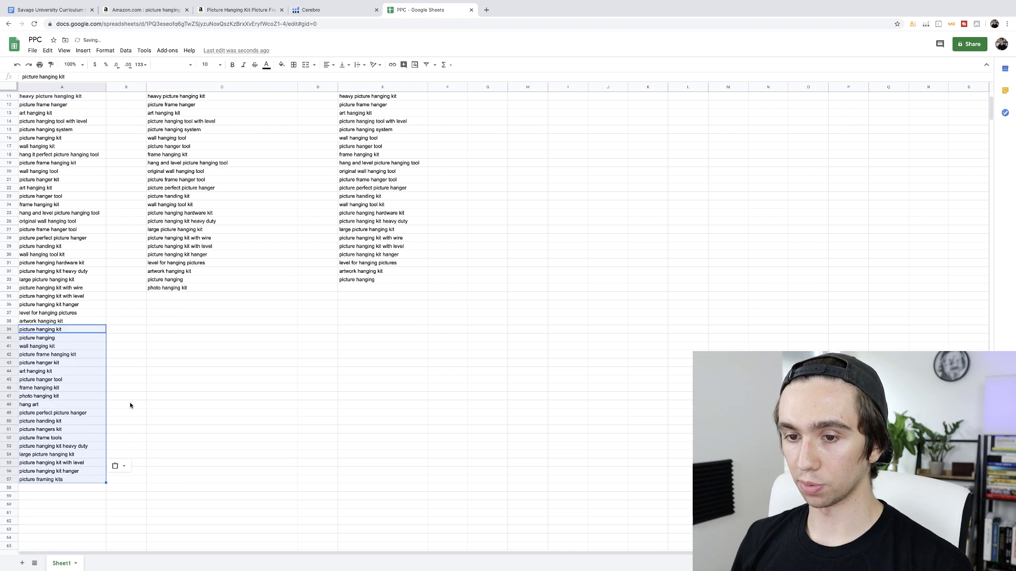
{"action": "left_click", "coordinate": [127, 404]}
{"action": "scroll", "coordinate": [77, 377], "scroll_direction": "up", "scroll_amount": 4}
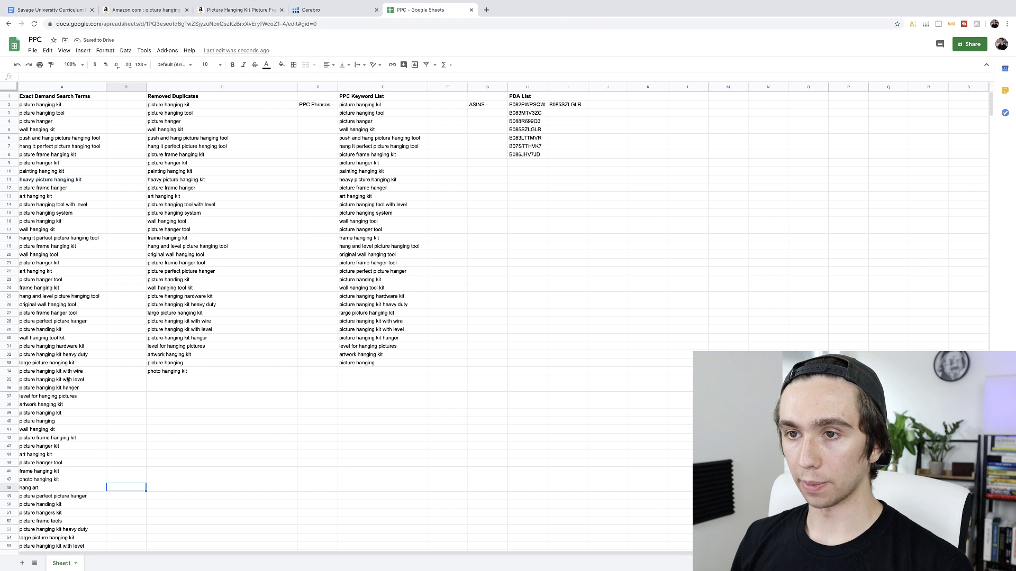
- Clear the old UNIQUE formula and its results from the Removed Duplicates column, keeping the header
{"action": "left_click", "coordinate": [183, 106]}
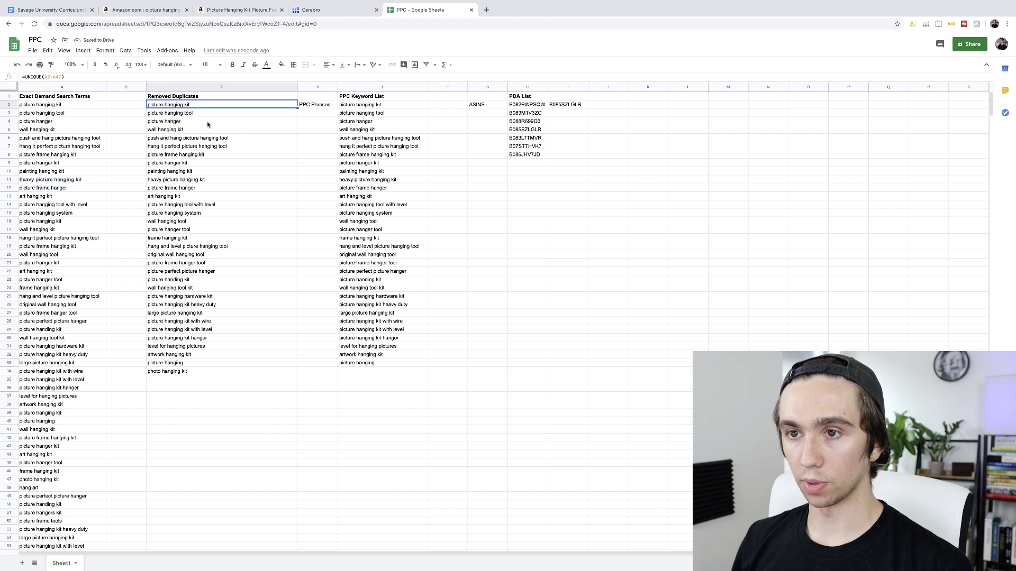
{"action": "left_click_drag", "start_coordinate": [159, 108], "coordinate": [165, 372]}
{"action": "key", "text": "Delete"}
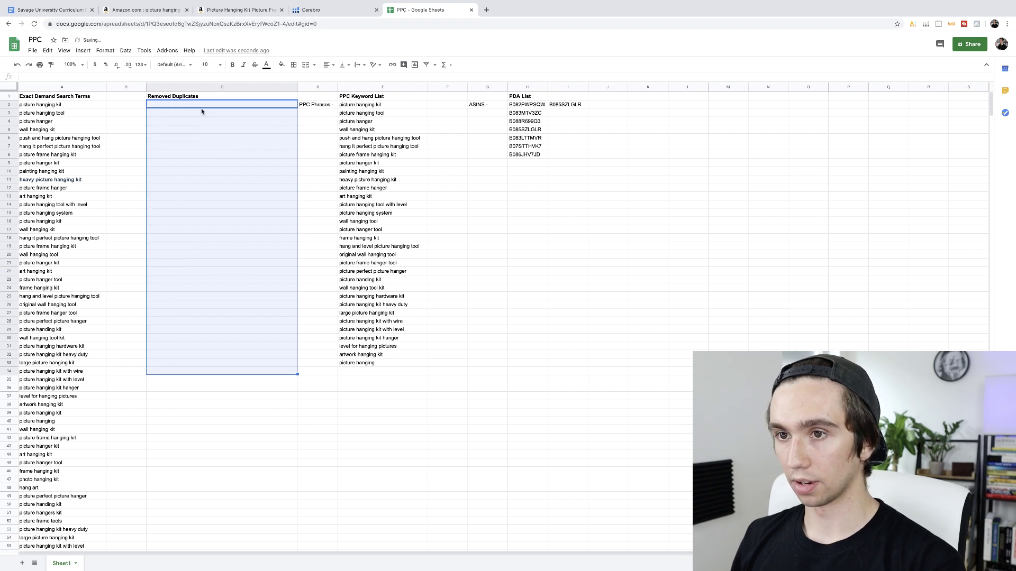
- Enter =UNIQUE(A2:A57) in cell C2 to rebuild the Removed Duplicates list, and check it against the search terms
{"action": "left_click", "coordinate": [185, 105]}
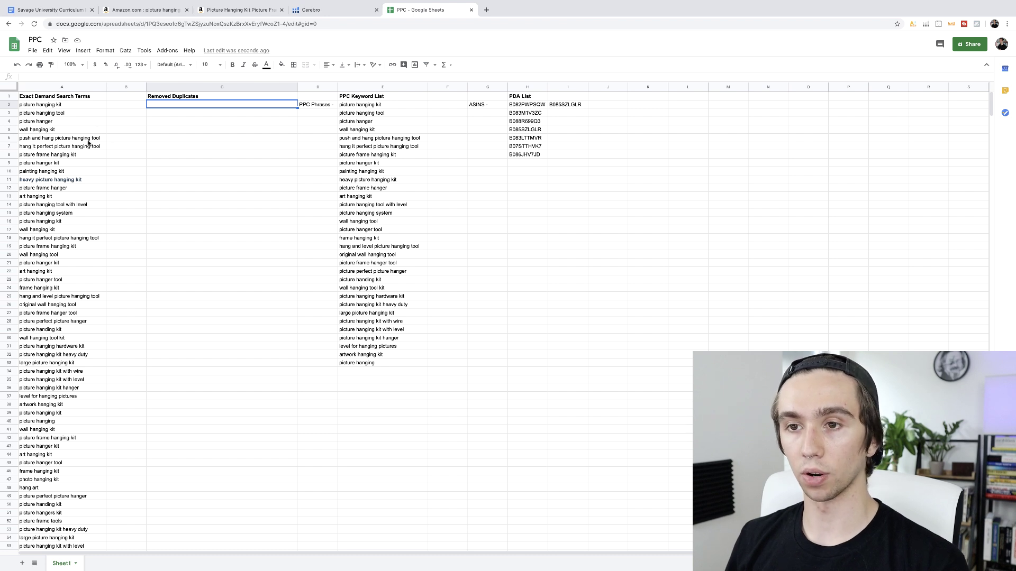
{"action": "scroll", "coordinate": [91, 141], "scroll_direction": "down", "scroll_amount": 1}
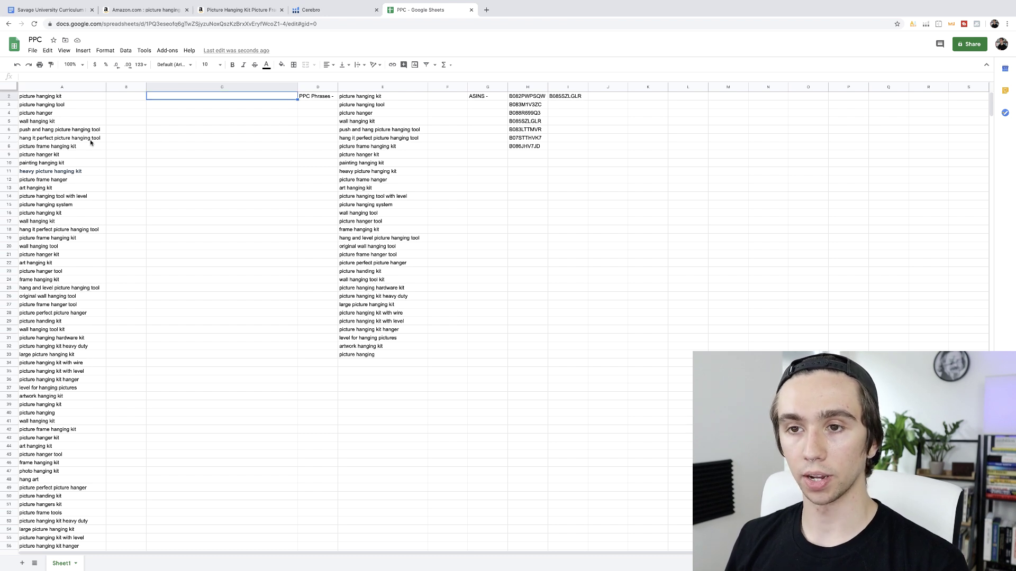
{"action": "scroll", "coordinate": [91, 142], "scroll_direction": "down", "scroll_amount": 1}
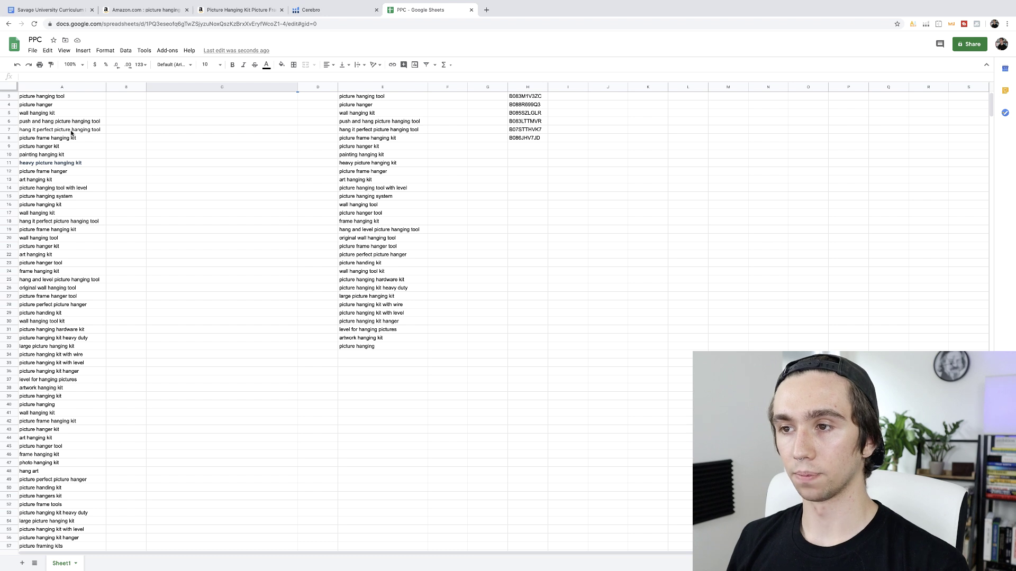
{"action": "scroll", "coordinate": [138, 122], "scroll_direction": "up", "scroll_amount": 1}
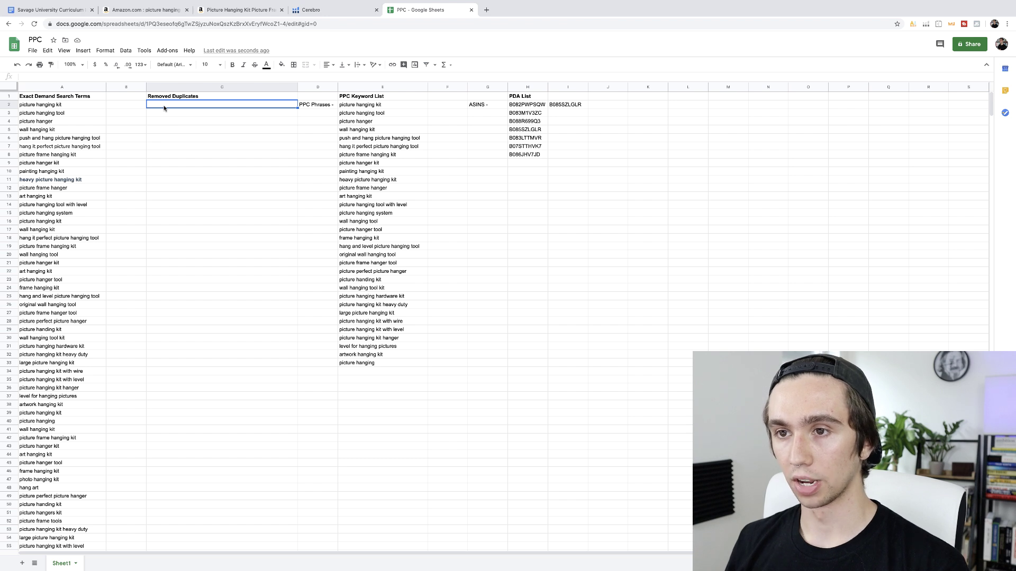
{"action": "type", "text": "=UNI"}
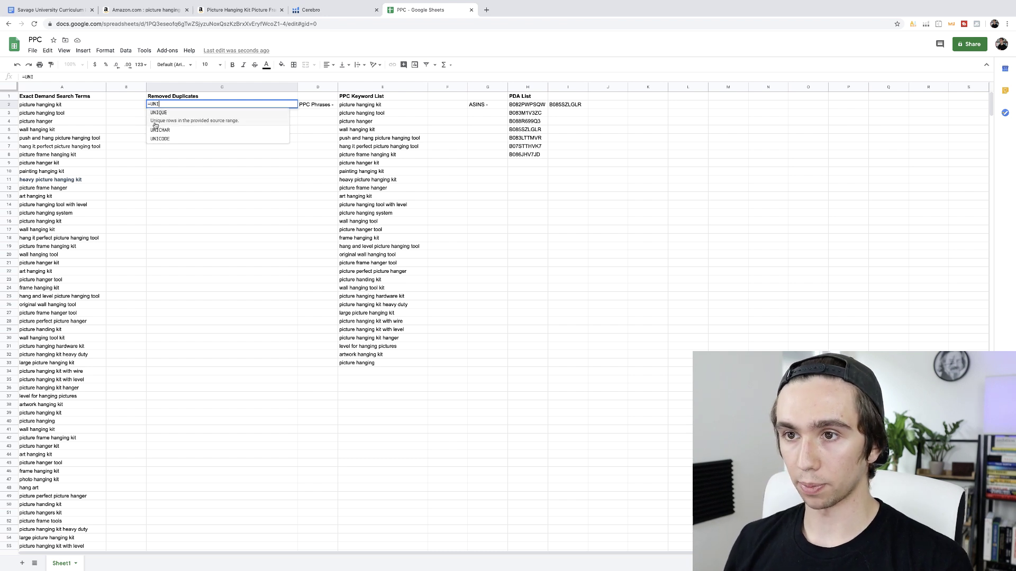
{"action": "key", "text": "Tab"}
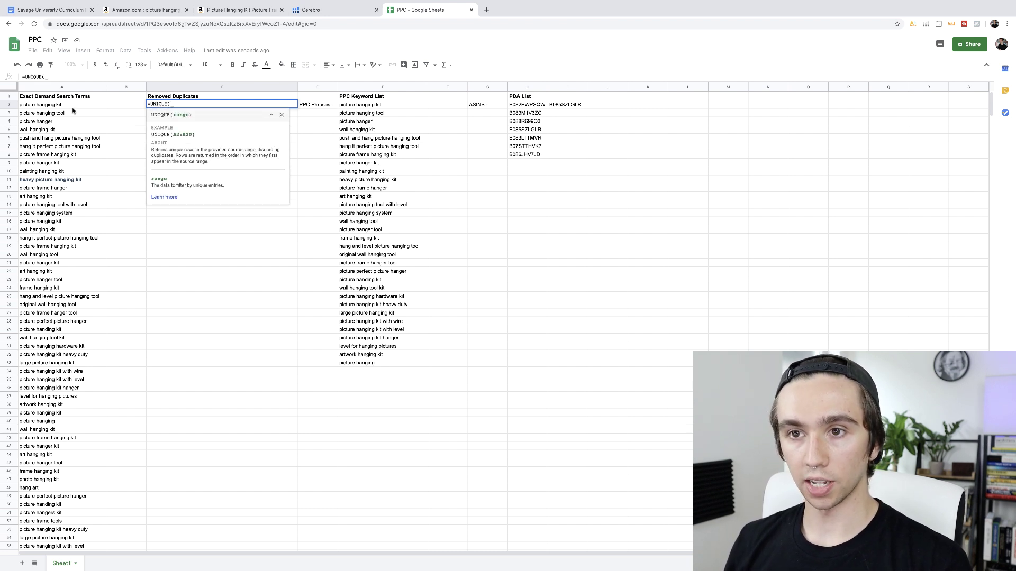
{"action": "left_click_drag", "start_coordinate": [74, 105], "coordinate": [82, 375]}
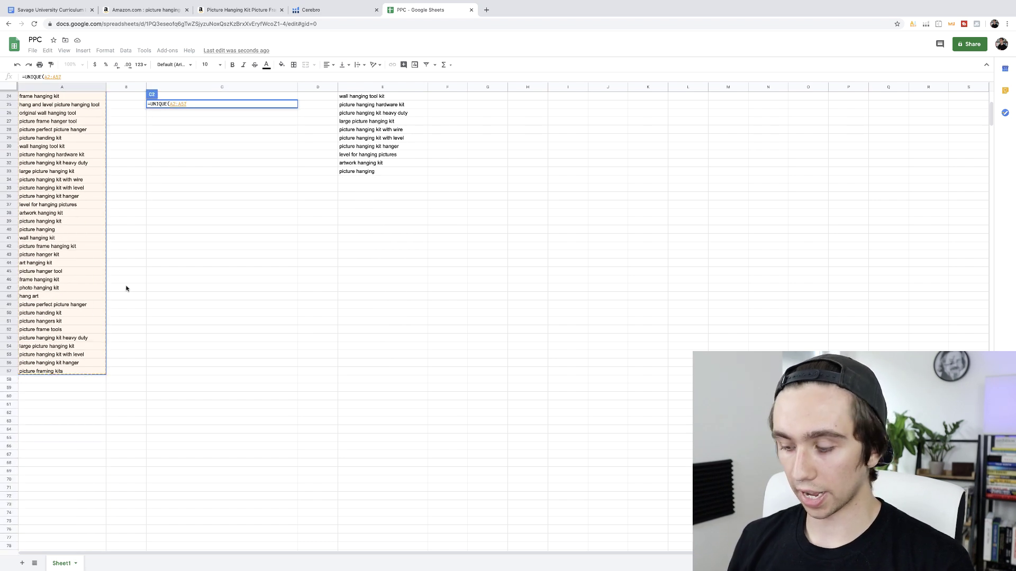
{"action": "type", "text": ")"}
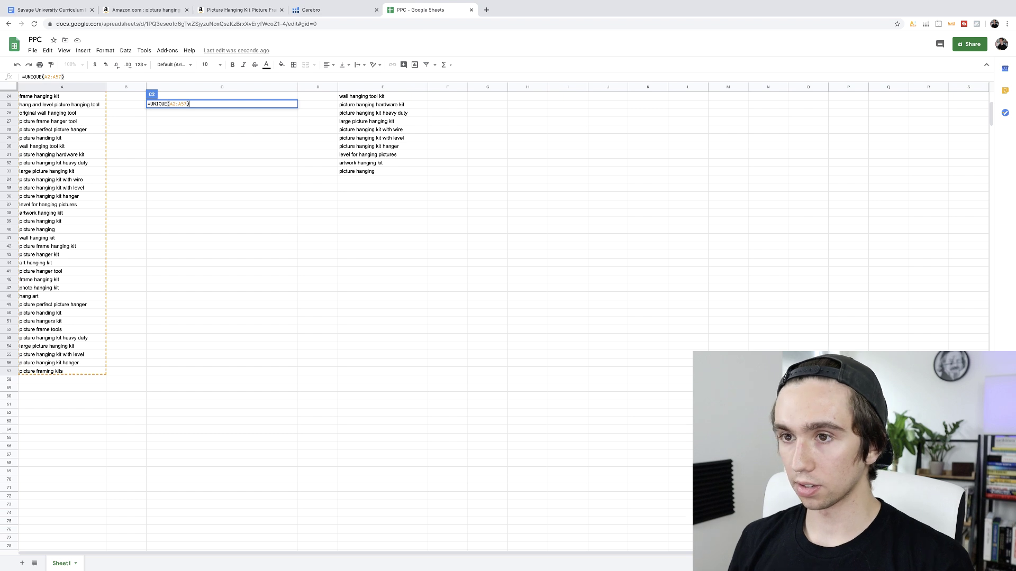
{"action": "key", "text": "Return"}
{"action": "scroll", "coordinate": [225, 277], "scroll_direction": "up", "scroll_amount": 1}
{"action": "left_click", "coordinate": [234, 257]}
{"action": "left_click", "coordinate": [246, 302]}
{"action": "scroll", "coordinate": [249, 302], "scroll_direction": "down", "scroll_amount": 3}
{"action": "scroll", "coordinate": [77, 174], "scroll_direction": "up", "scroll_amount": 3}
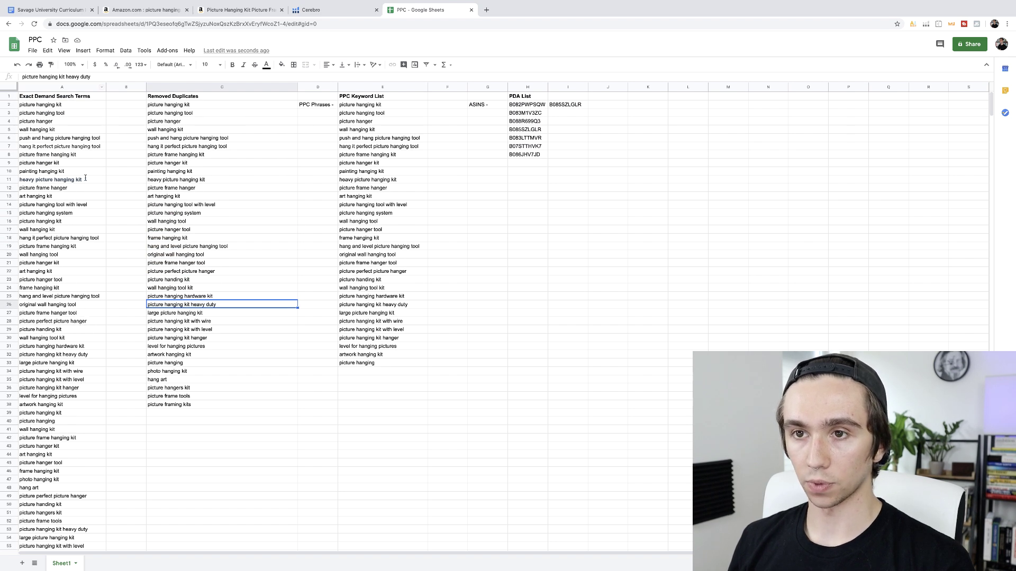
- Try sorting the sheet A to Z by Exact Demand Search Terms to compare repeated entries, and undo the sort
{"action": "left_click", "coordinate": [102, 87]}
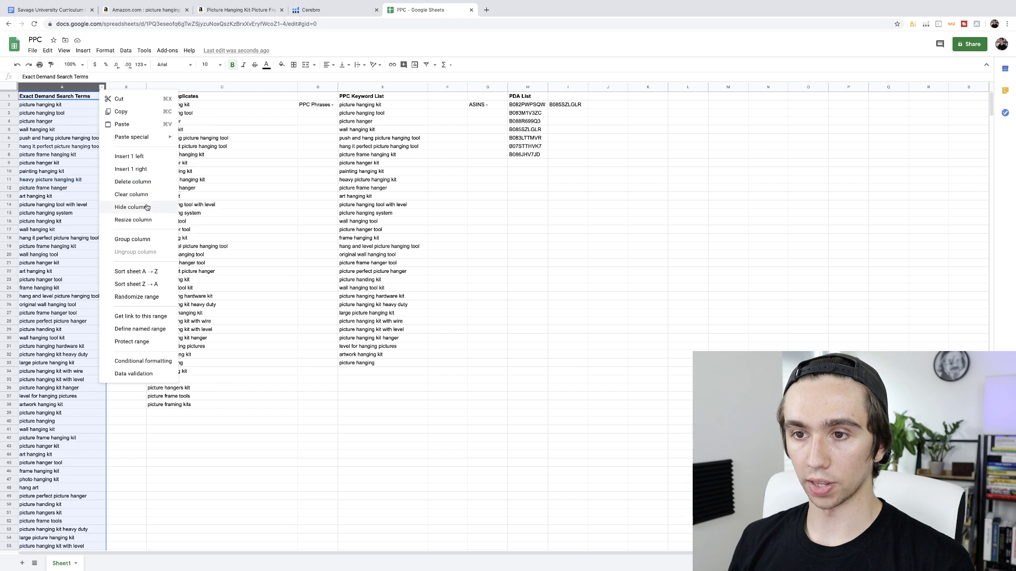
{"action": "left_click", "coordinate": [136, 272]}
{"action": "left_click", "coordinate": [121, 206]}
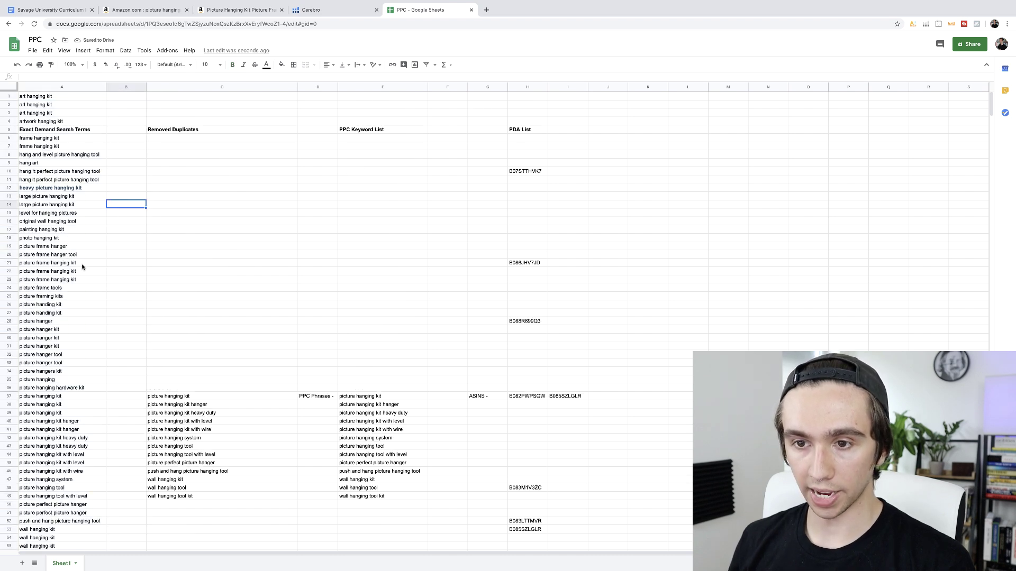
{"action": "left_click_drag", "start_coordinate": [81, 281], "coordinate": [77, 264]}
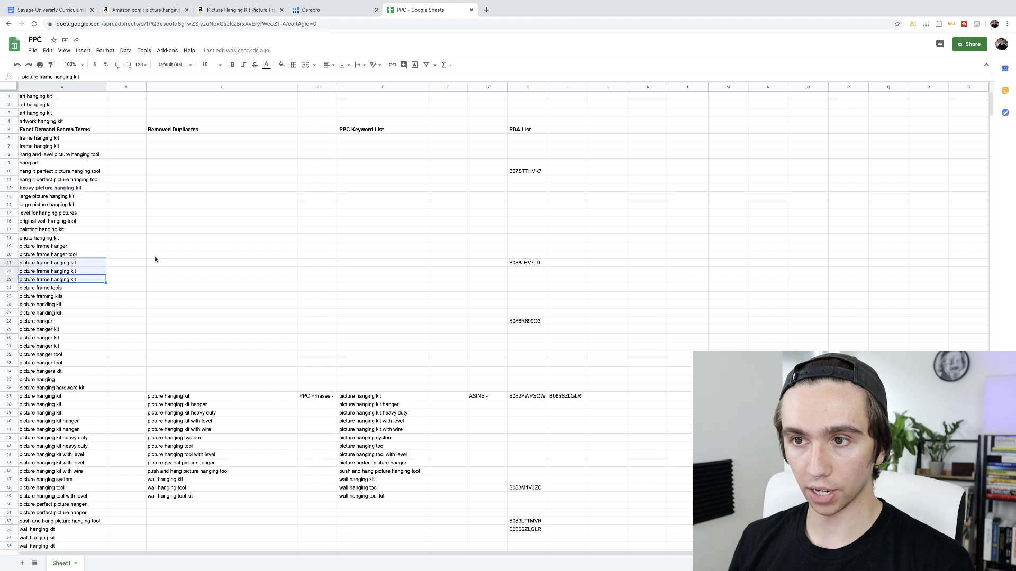
{"action": "key", "text": "ctrl+z"}
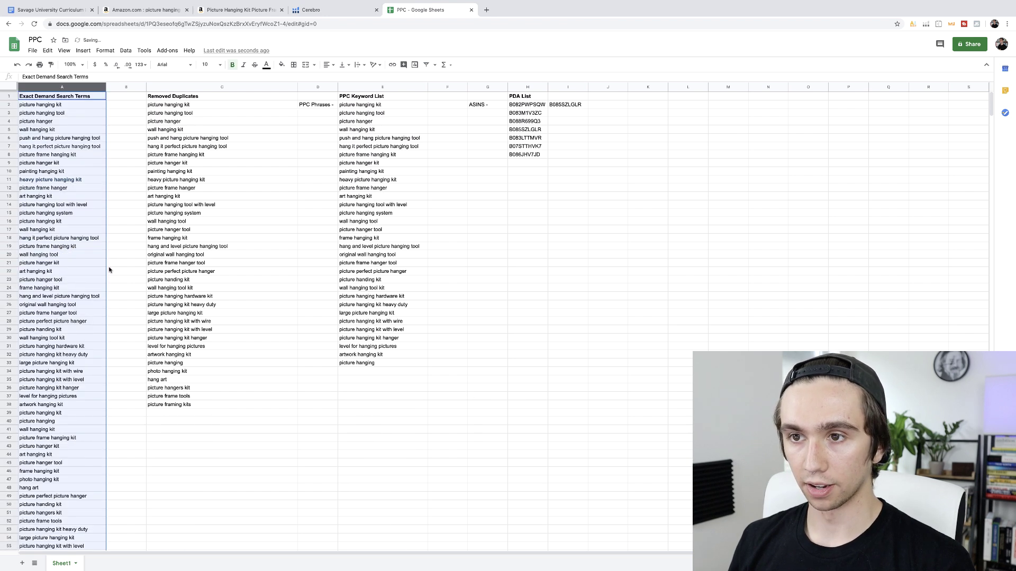
- Check the last entries of the Removed Duplicates list, such as "picture framing kits" and "hang art", for relevance
{"action": "left_click", "coordinate": [292, 355]}
{"action": "left_click", "coordinate": [241, 407]}
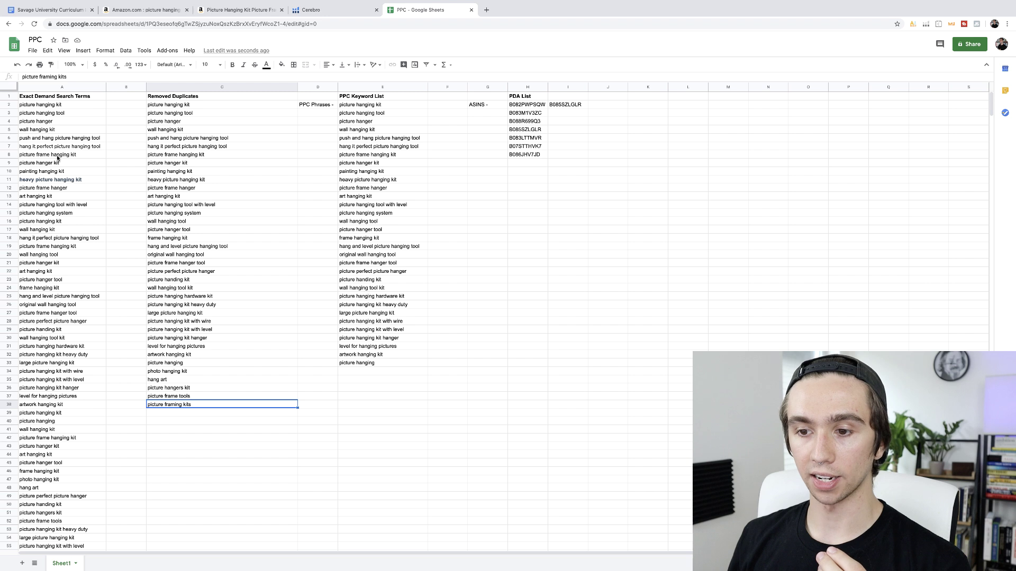
{"action": "left_click", "coordinate": [165, 378]}
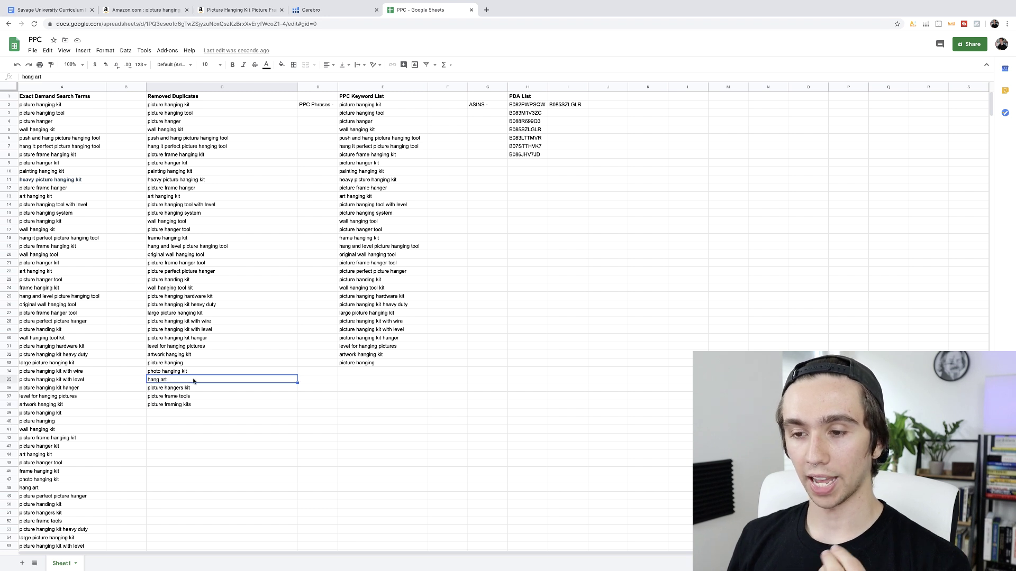
- Delete the irrelevant entries "hang art" (A48) and "picture hanging" (A40) from the Exact Demand Search Terms column
{"action": "key", "text": "Delete"}
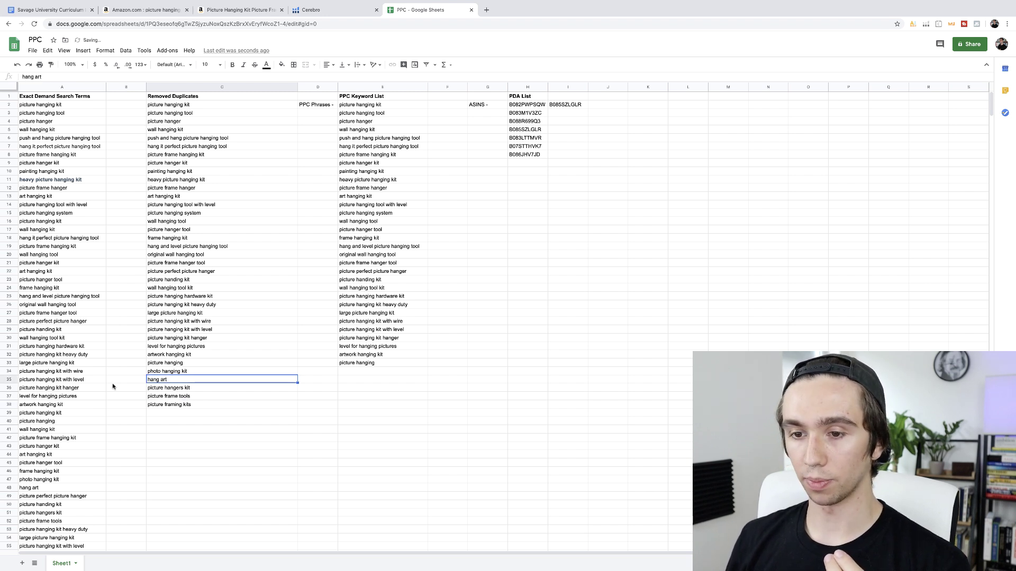
{"action": "left_click", "coordinate": [39, 487]}
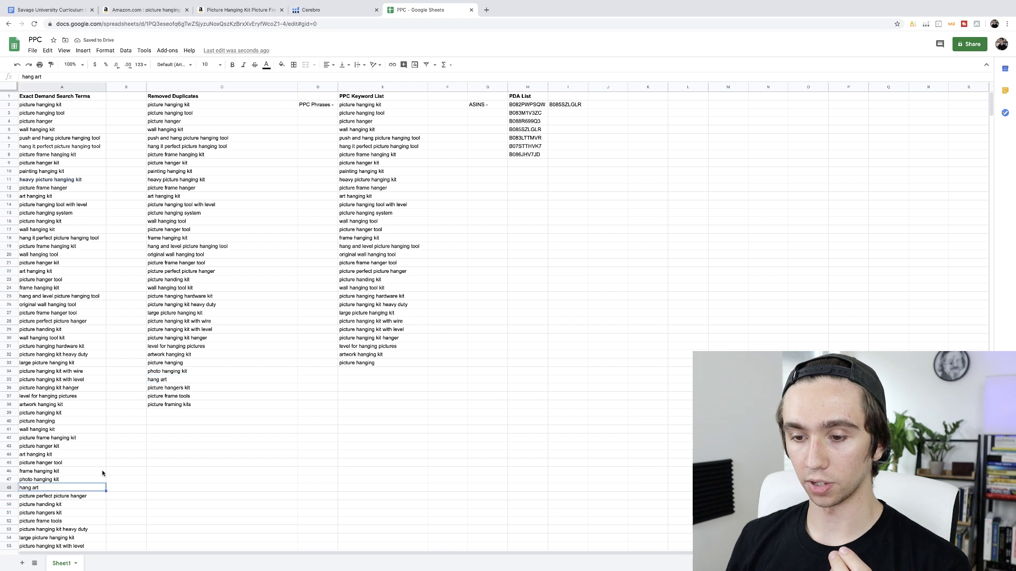
{"action": "key", "text": "Delete"}
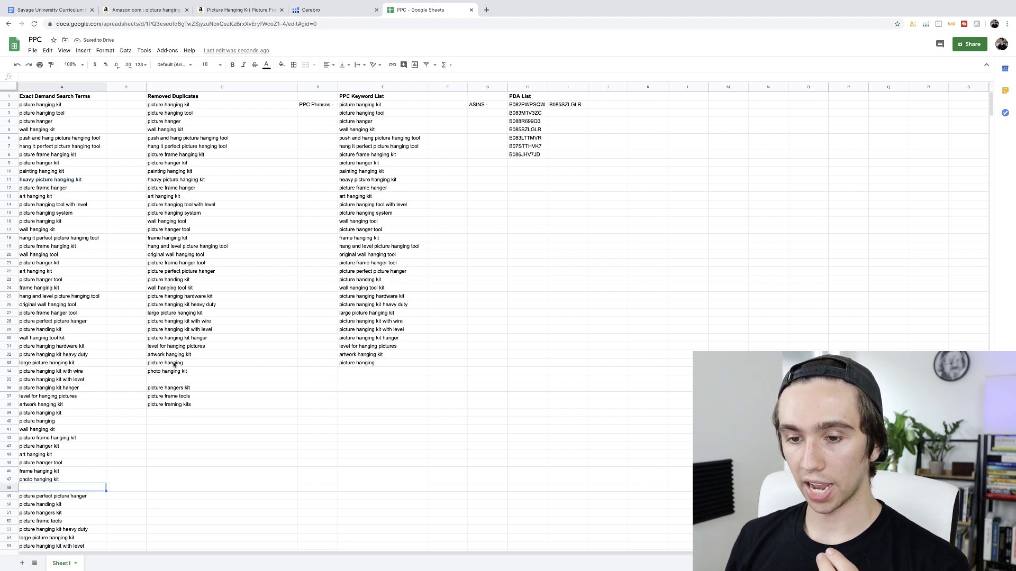
{"action": "scroll", "coordinate": [75, 451], "scroll_direction": "down", "scroll_amount": 2}
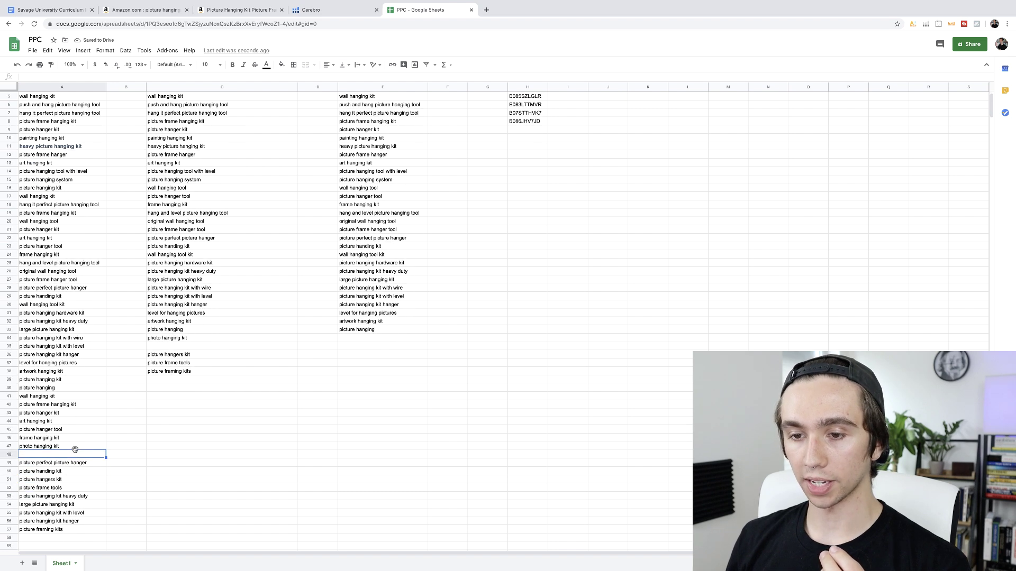
{"action": "left_click", "coordinate": [62, 389]}
{"action": "key", "text": "Delete"}
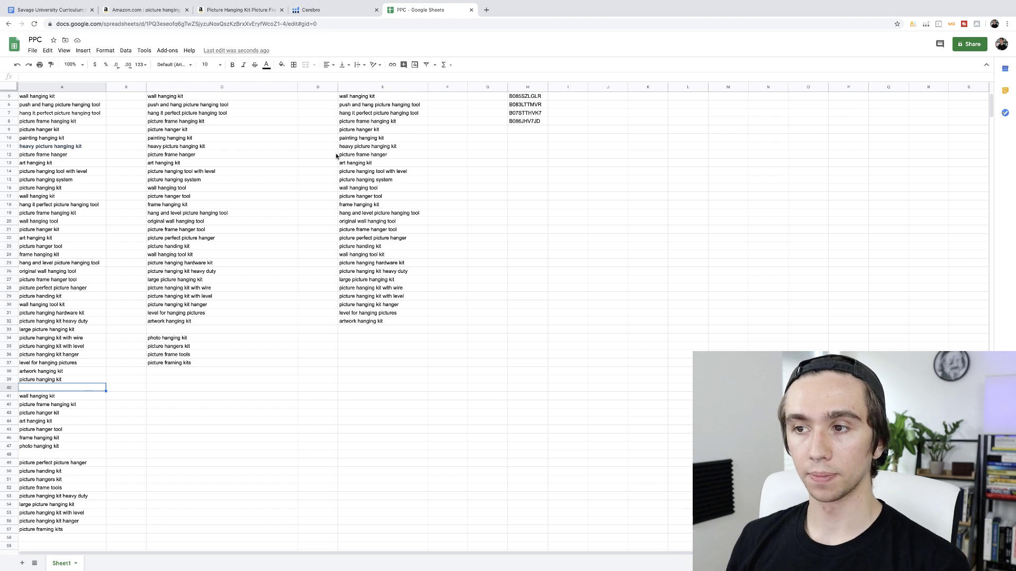
- Clear the stray duplicate ASIN B085SZLGLR from cell I2 beside the PDA List
{"action": "scroll", "coordinate": [310, 154], "scroll_direction": "up", "scroll_amount": 2}
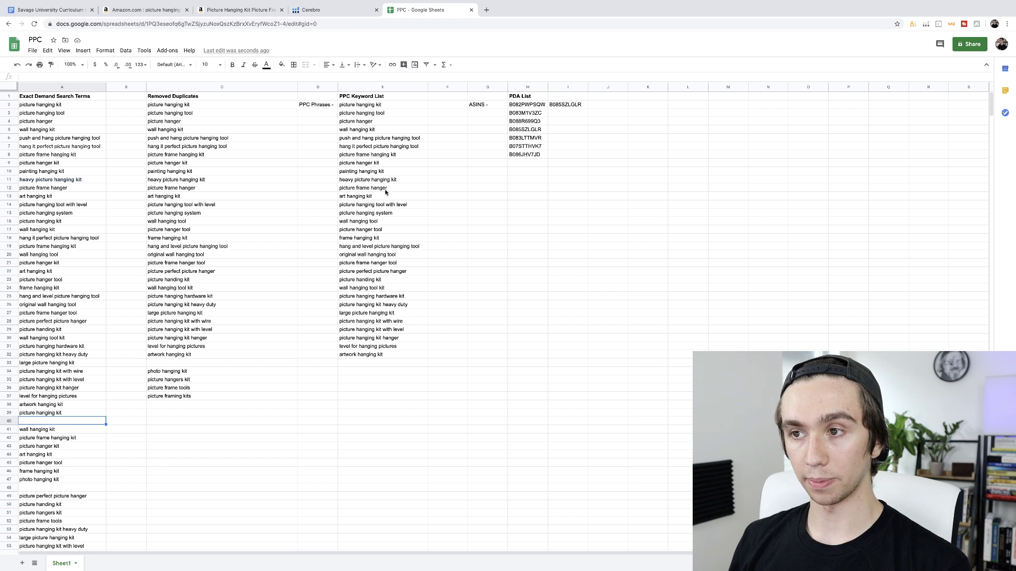
{"action": "left_click", "coordinate": [569, 105]}
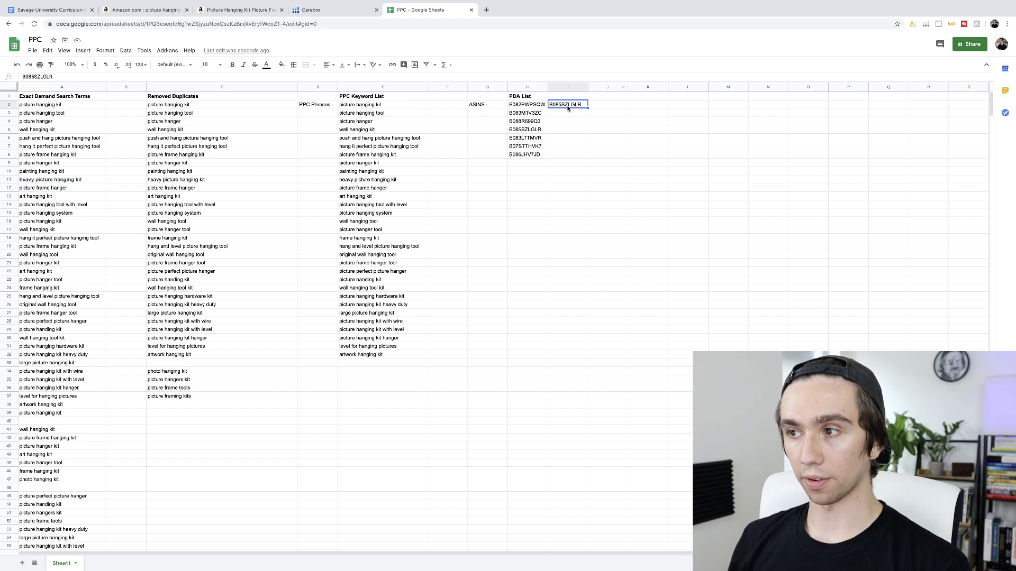
{"action": "key", "text": "Delete"}
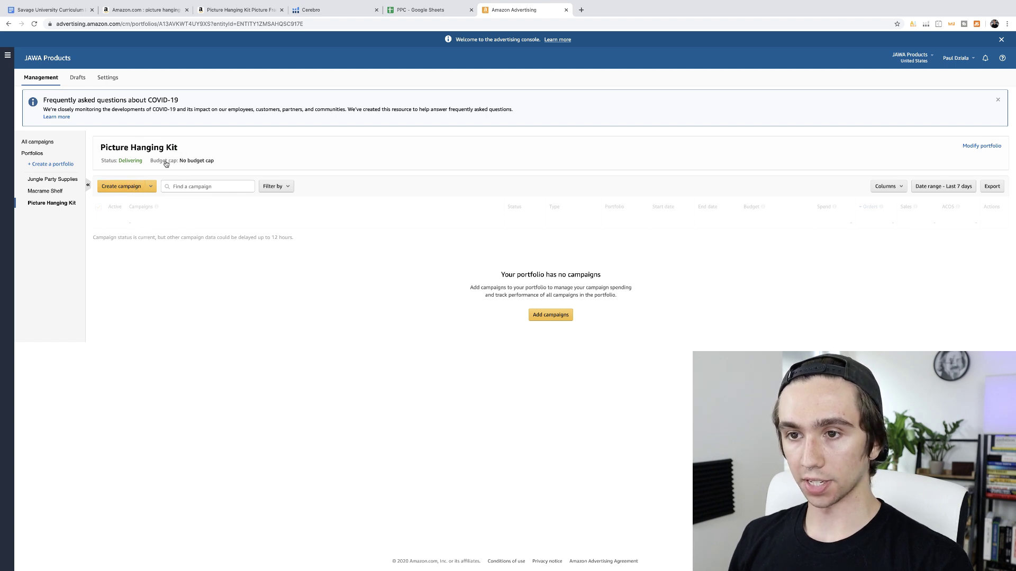
- In Amazon Advertising, create a Sponsored Products campaign in the Picture Hanging Kit portfolio and name it "Picture Hanging Tool - Manual"
{"action": "left_click", "coordinate": [137, 190]}
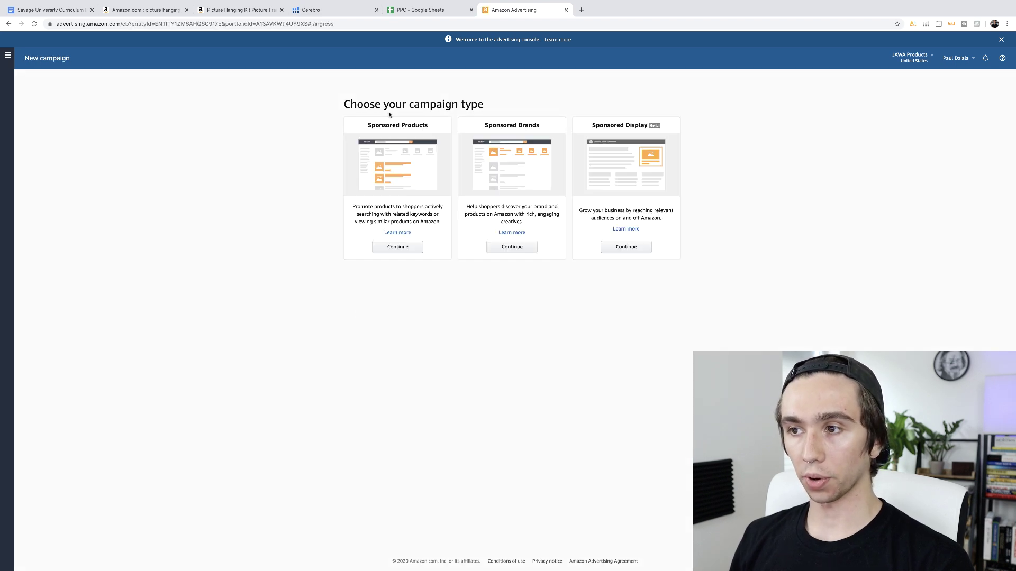
{"action": "left_click", "coordinate": [395, 253]}
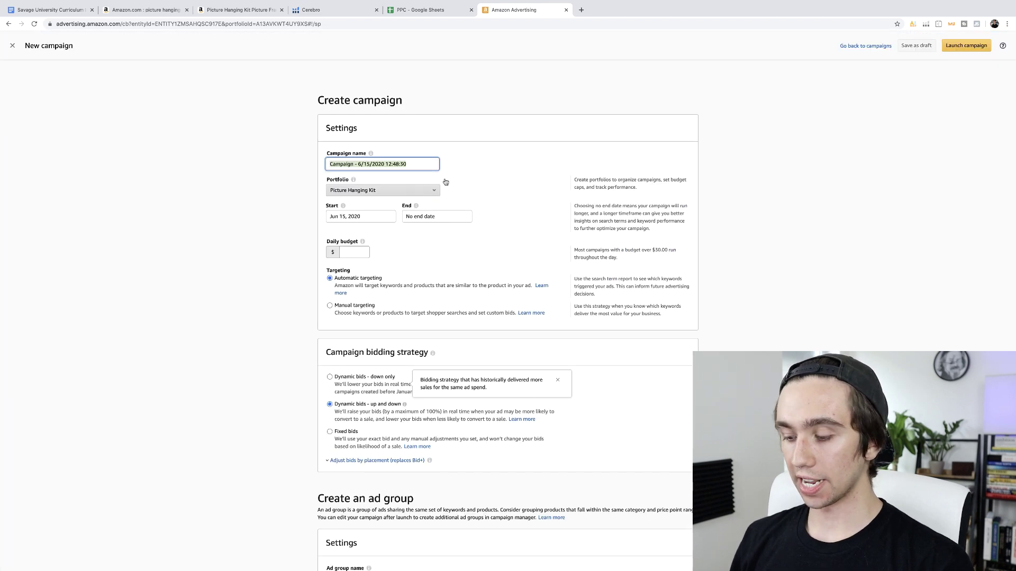
{"action": "type", "text": "Picture"}
{"action": "type", "text": "Hanging Tool"}
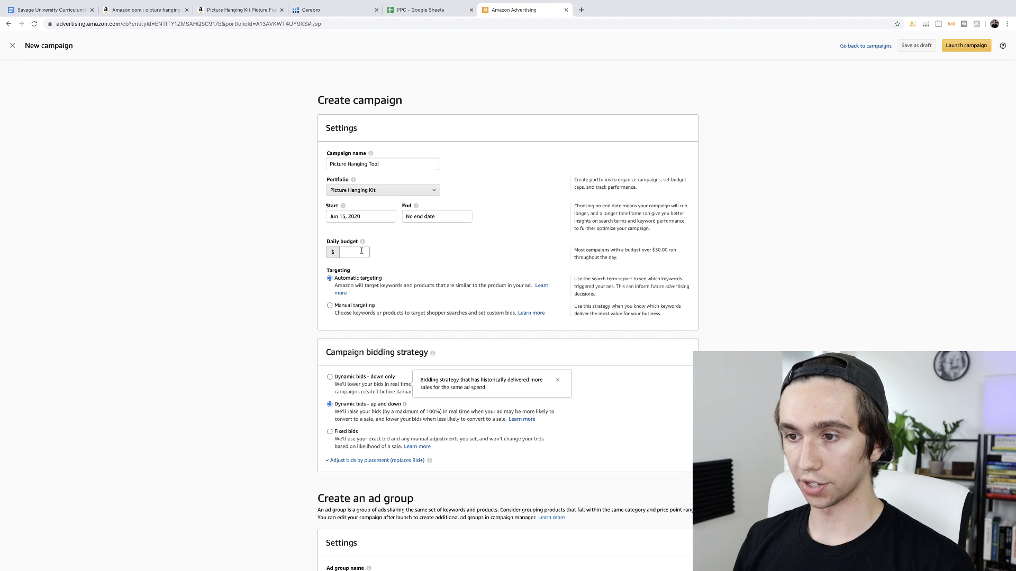
{"action": "left_click", "coordinate": [390, 164]}
{"action": "type", "text": "- Manual"}
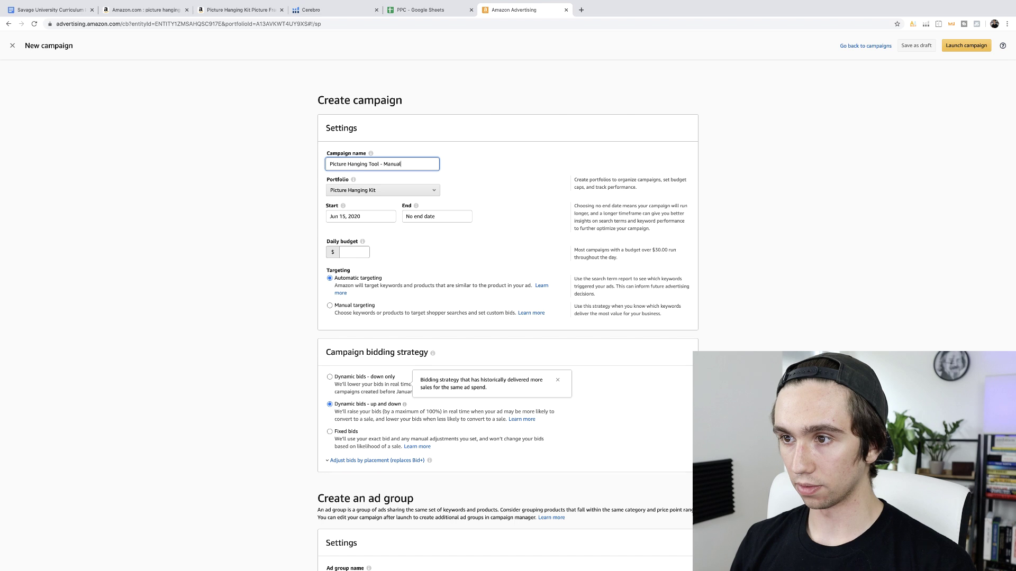
{"action": "left_click", "coordinate": [474, 163]}
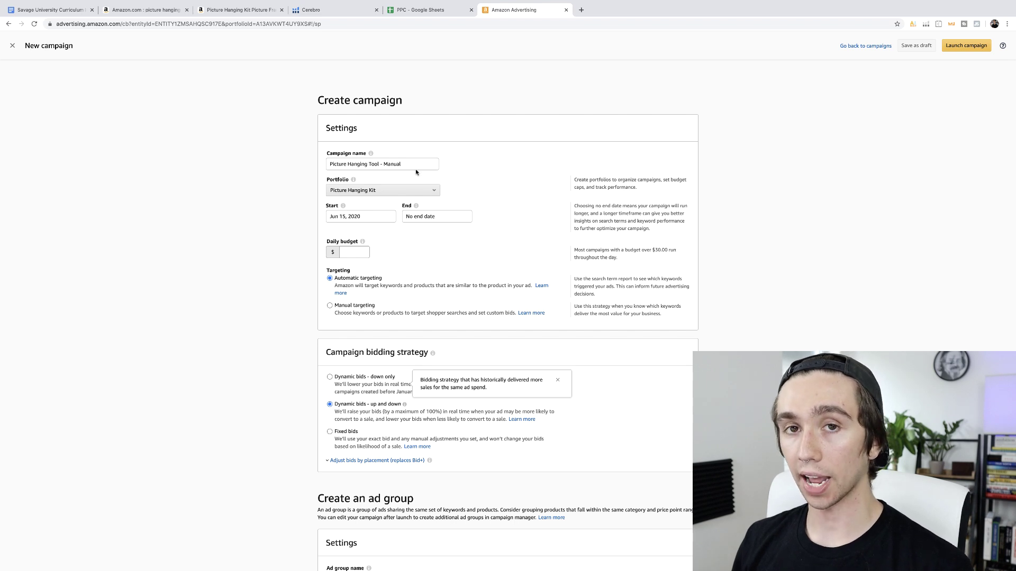
- Set the campaign's daily budget to $20.00, with manual targeting and the "Dynamic bids - down only" bidding strategy
{"action": "left_click", "coordinate": [354, 253]}
{"action": "type", "text": "20"}
{"action": "left_click", "coordinate": [426, 254]}
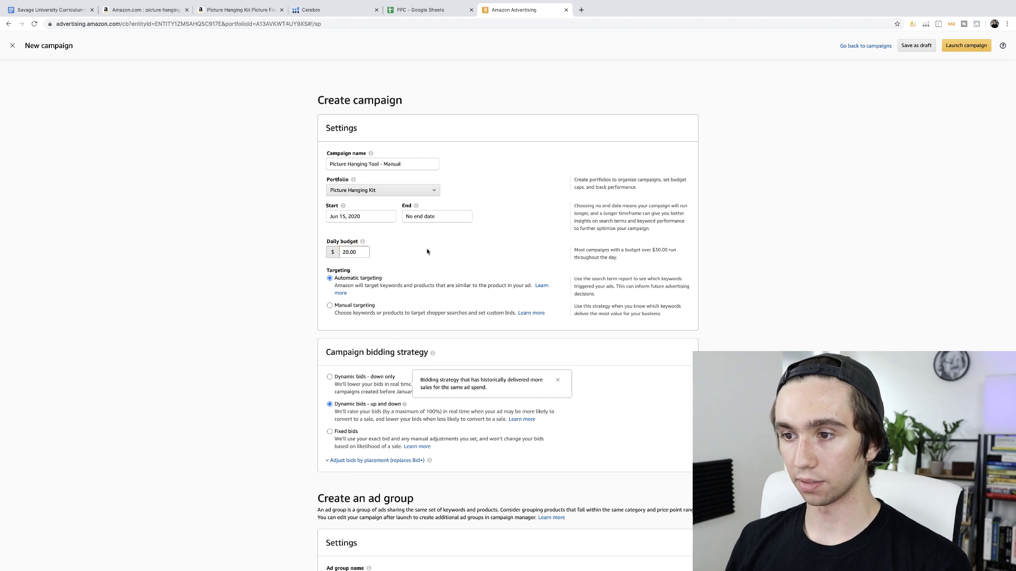
{"action": "left_click", "coordinate": [330, 306]}
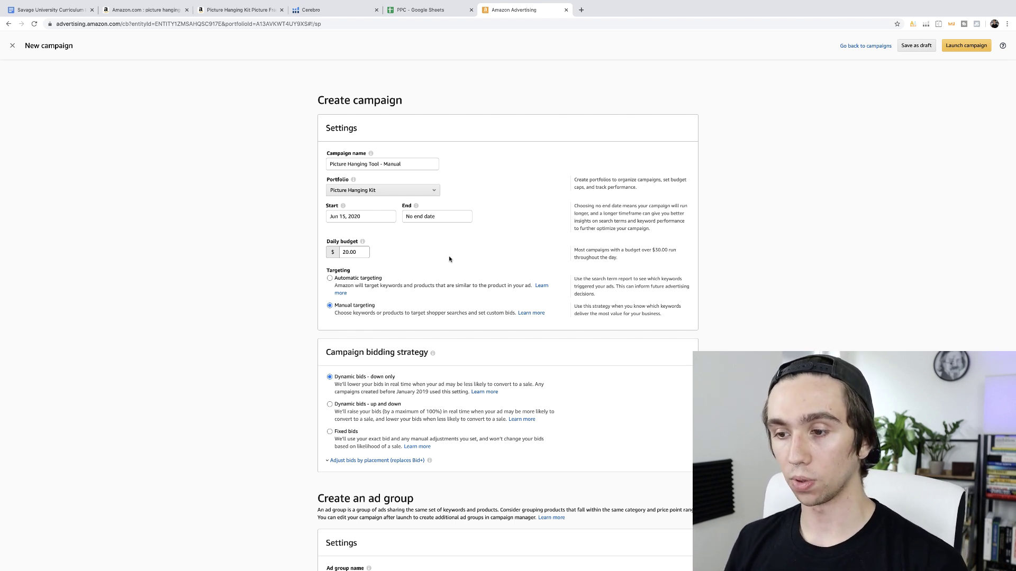
- Add the "Picture Hanging Tool with Level" product to the campaign's ad group
{"action": "scroll", "coordinate": [450, 260], "scroll_direction": "down", "scroll_amount": 2}
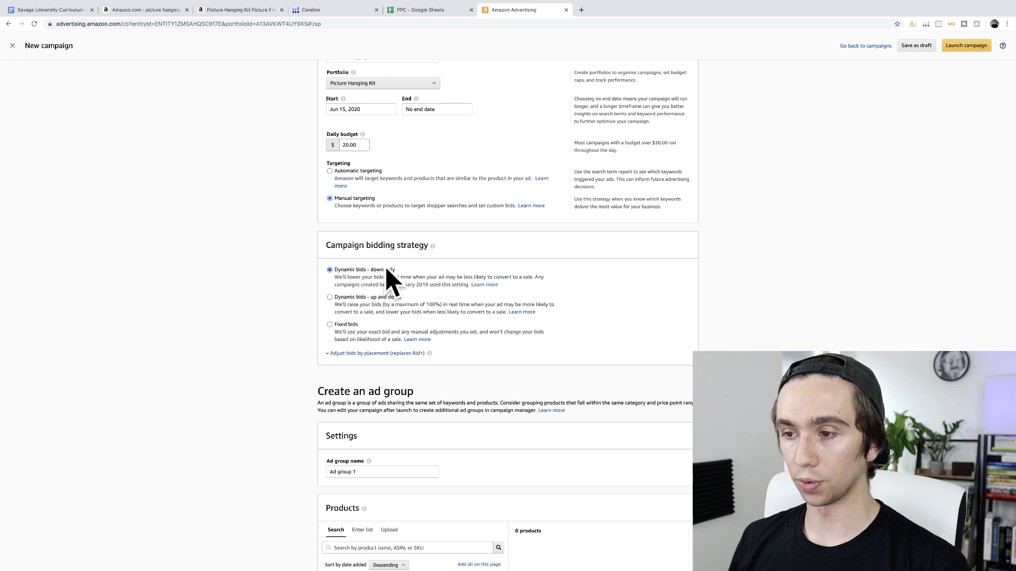
{"action": "scroll", "coordinate": [370, 267], "scroll_direction": "down", "scroll_amount": 2}
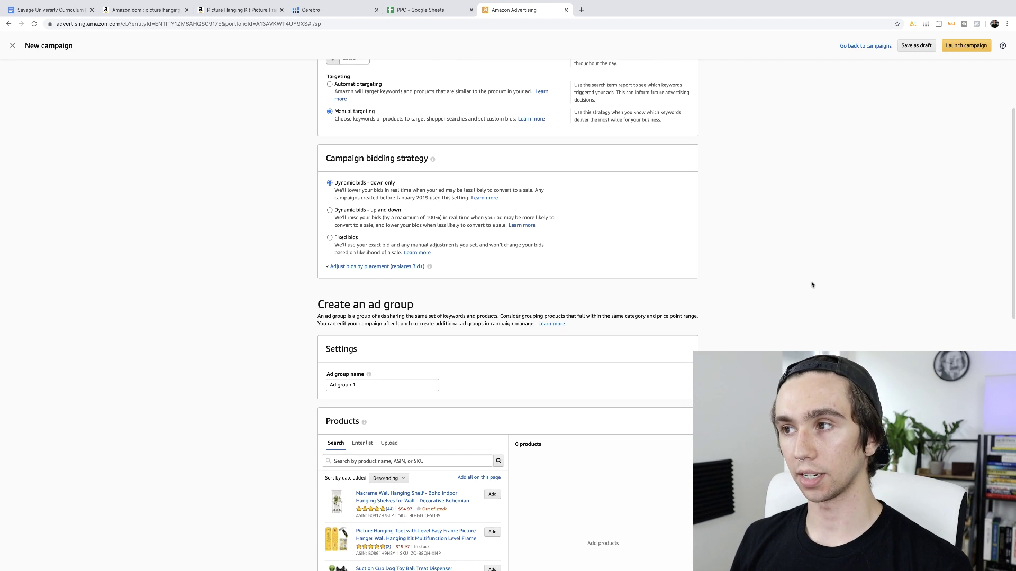
{"action": "scroll", "coordinate": [813, 284], "scroll_direction": "down", "scroll_amount": 1}
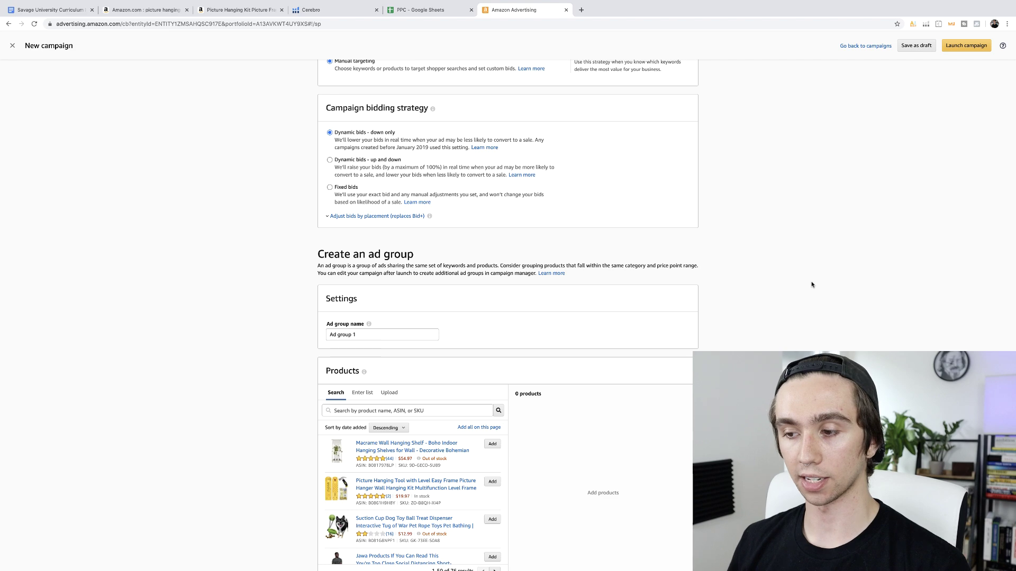
{"action": "scroll", "coordinate": [813, 284], "scroll_direction": "down", "scroll_amount": 3}
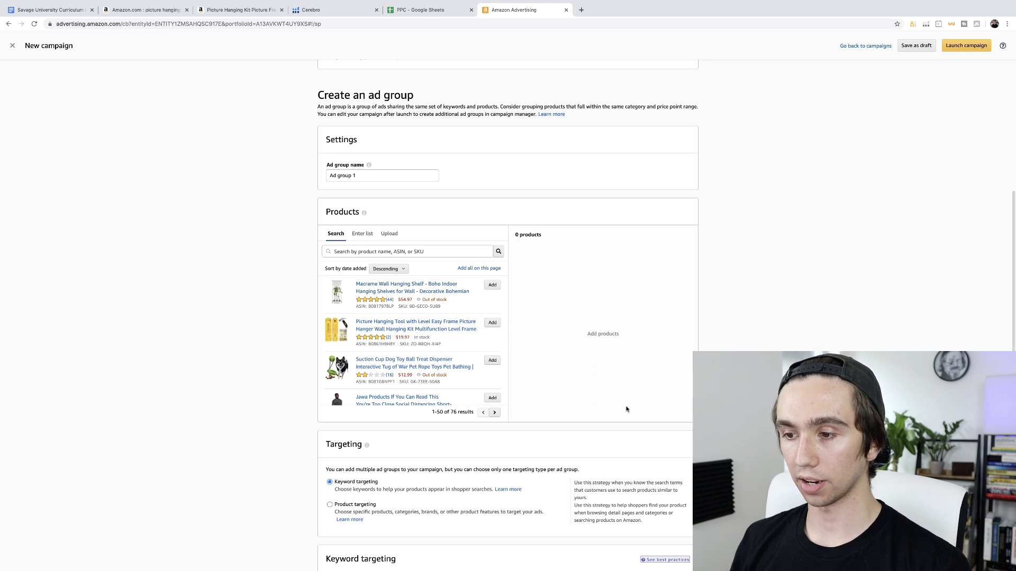
{"action": "left_click", "coordinate": [492, 322]}
- Keep keyword targeting and switch from the related keyword suggestions to entering a custom keyword list
{"action": "scroll", "coordinate": [492, 322], "scroll_direction": "down", "scroll_amount": 6}
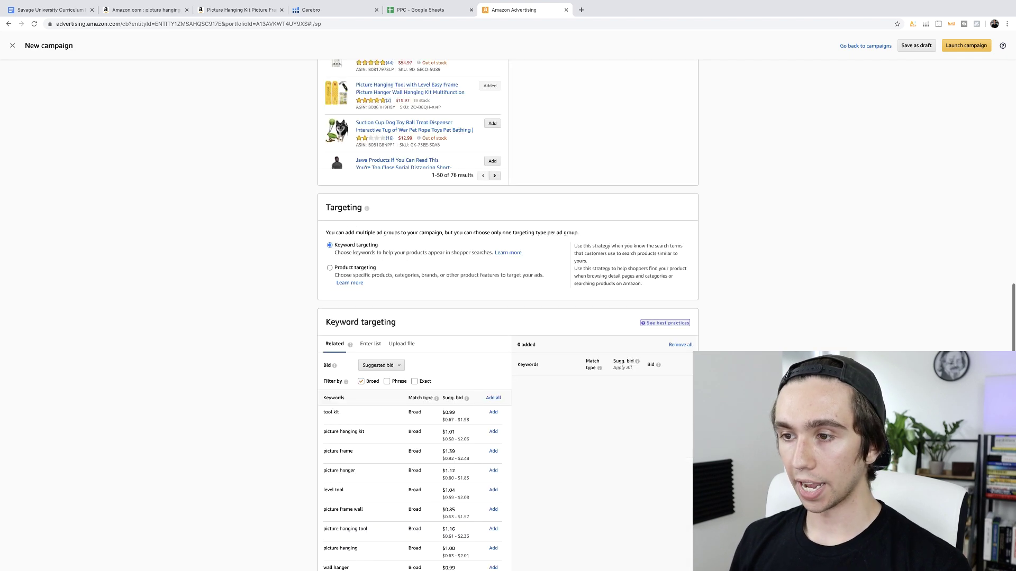
{"action": "scroll", "coordinate": [333, 141], "scroll_direction": "down", "scroll_amount": 2}
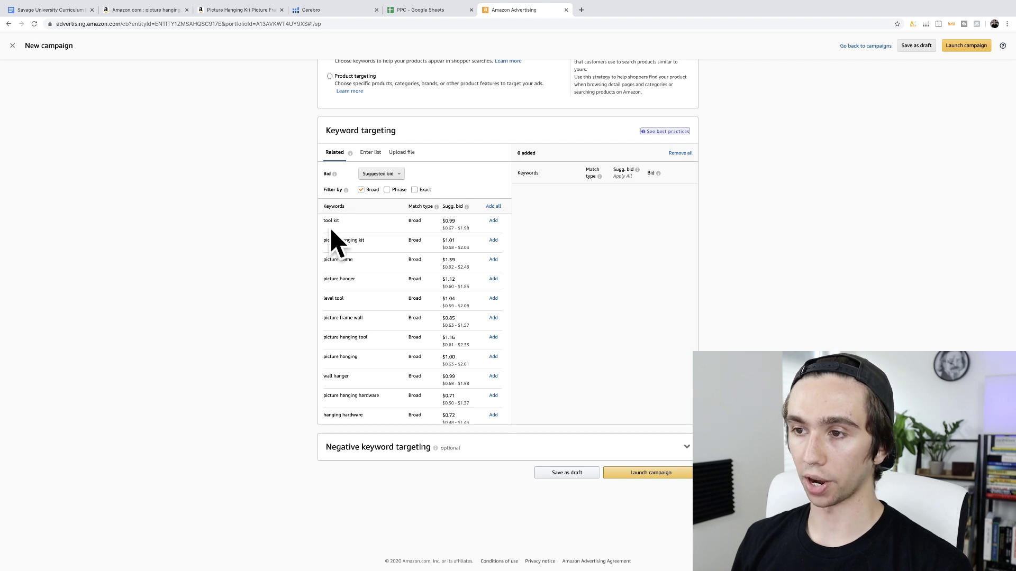
{"action": "left_click", "coordinate": [367, 155]}
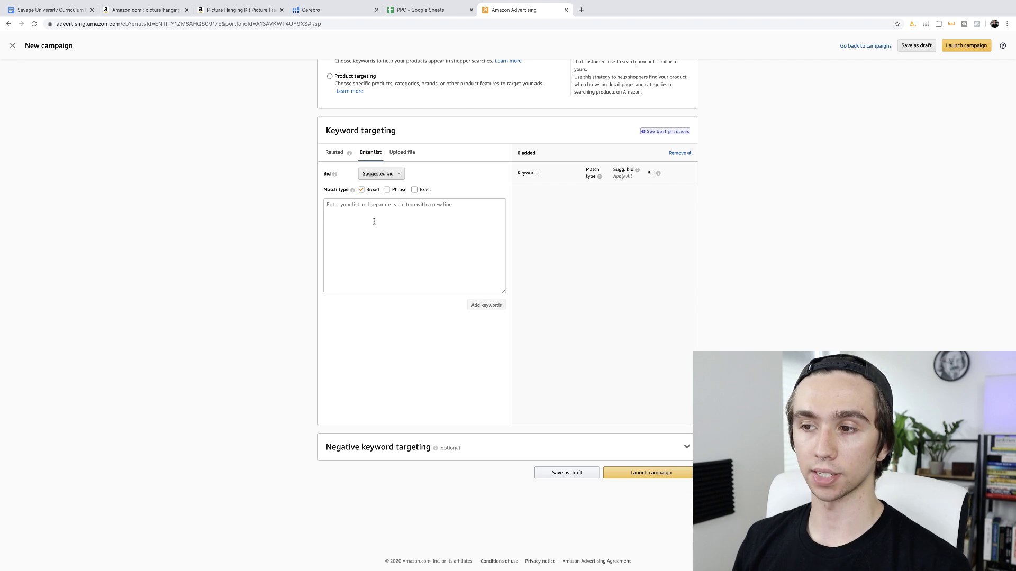
- Rename the ad group as "Broad"
{"action": "scroll", "coordinate": [373, 221], "scroll_direction": "up", "scroll_amount": 10}
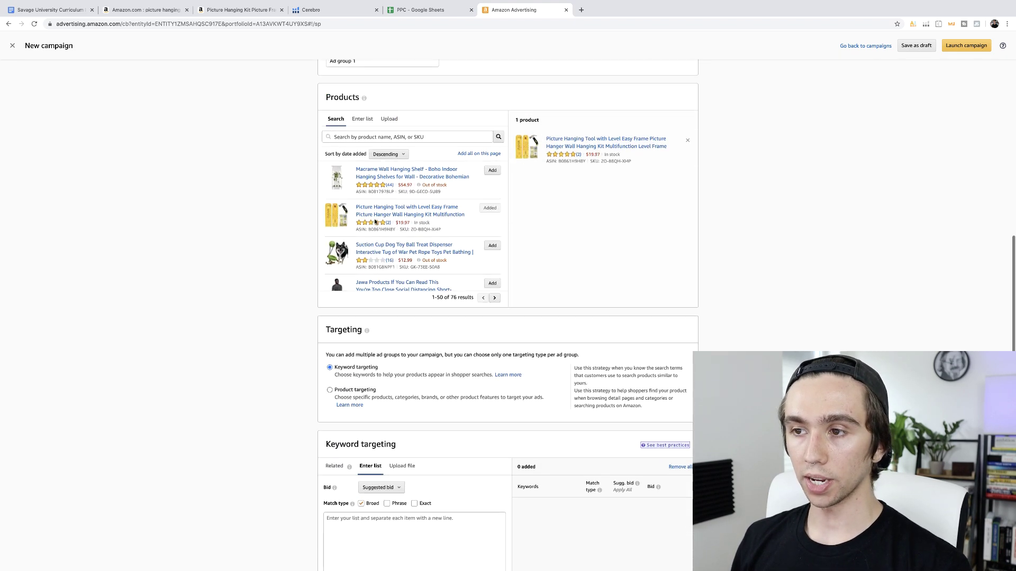
{"action": "triple_click", "coordinate": [366, 173]}
{"action": "type", "text": "Br"}
{"action": "left_click", "coordinate": [145, 162]}
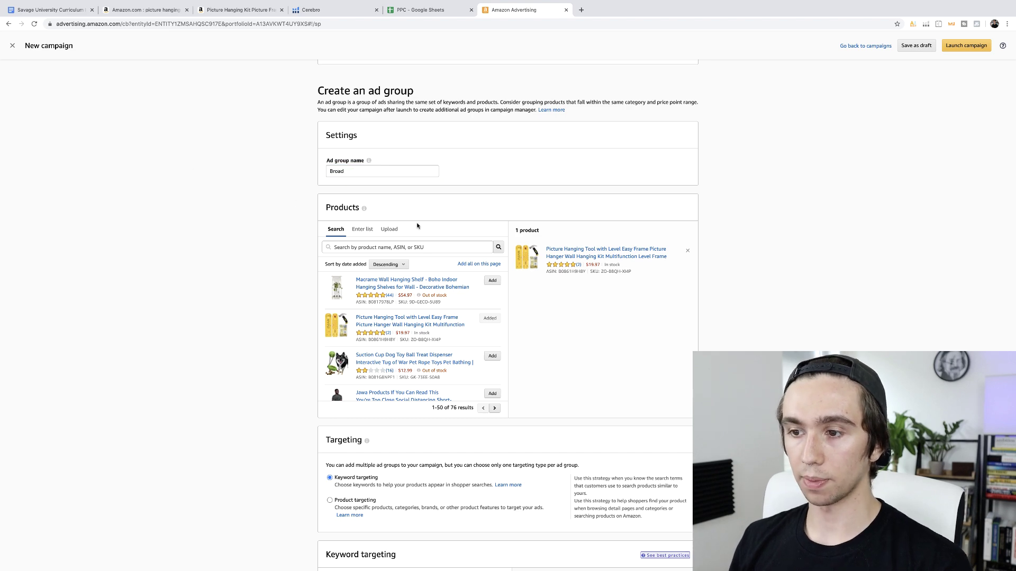
- Copy the PPC Keyword List entries E2:E32 from the PPC spreadsheet and add them as Broad match keywords with suggested bids
{"action": "scroll", "coordinate": [418, 225], "scroll_direction": "down", "scroll_amount": 7}
{"action": "scroll", "coordinate": [377, 231], "scroll_direction": "down", "scroll_amount": 1}
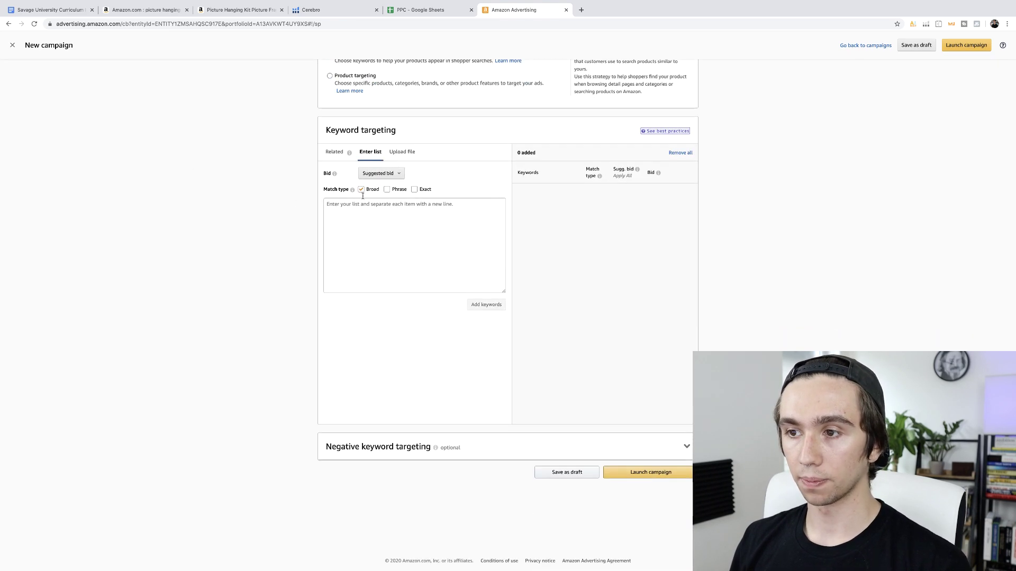
{"action": "left_click", "coordinate": [387, 190]}
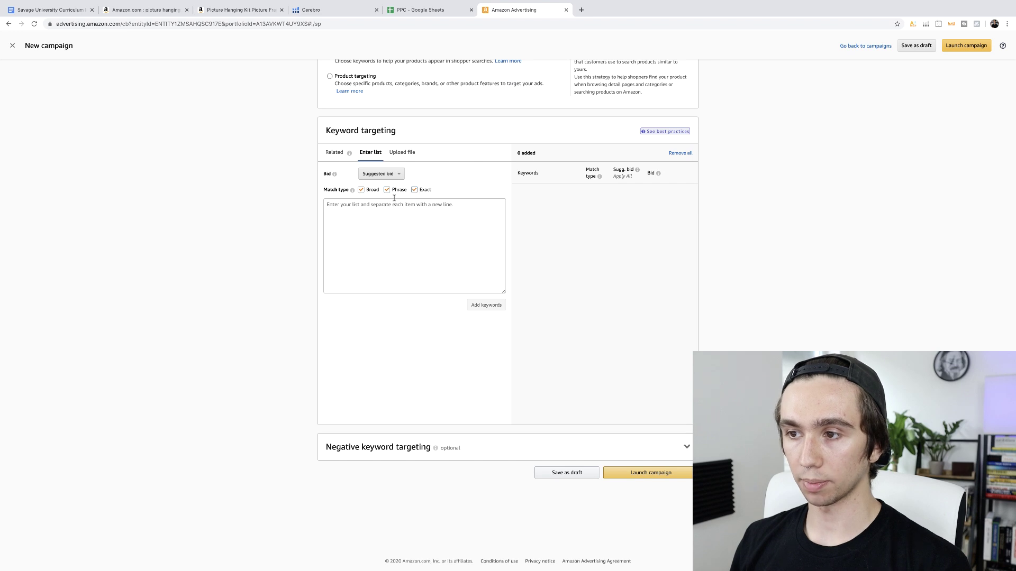
{"action": "left_click", "coordinate": [386, 190]}
{"action": "left_click", "coordinate": [370, 209]}
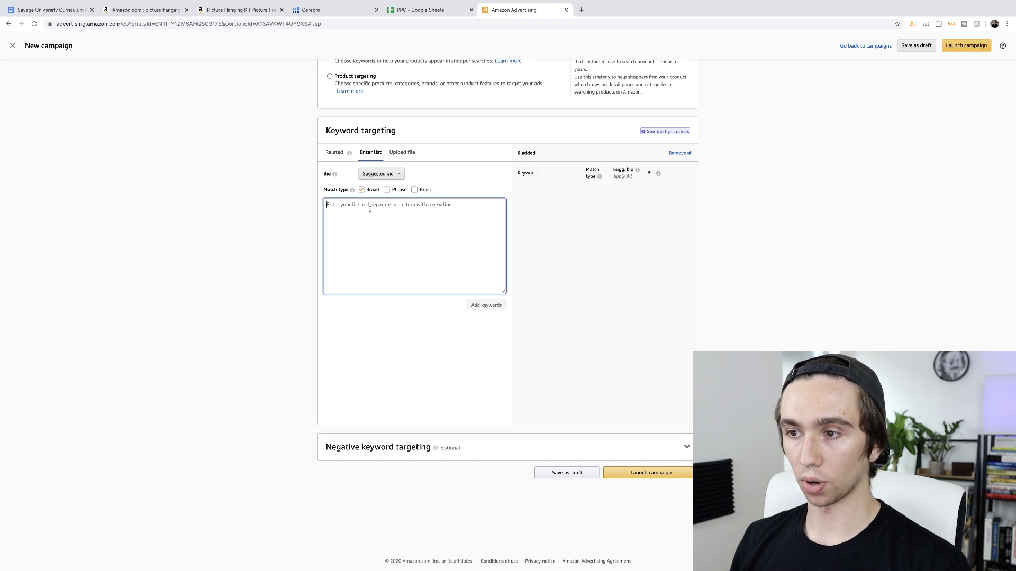
{"action": "left_click", "coordinate": [425, 12]}
{"action": "left_click_drag", "start_coordinate": [342, 106], "coordinate": [371, 354]}
{"action": "key", "text": "ctrl+c"}
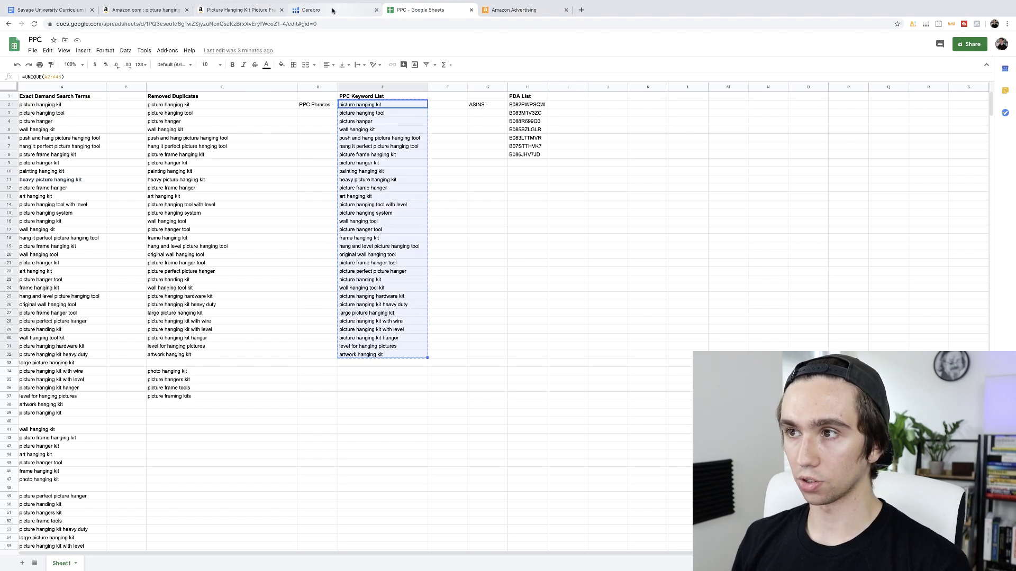
{"action": "left_click", "coordinate": [509, 10]}
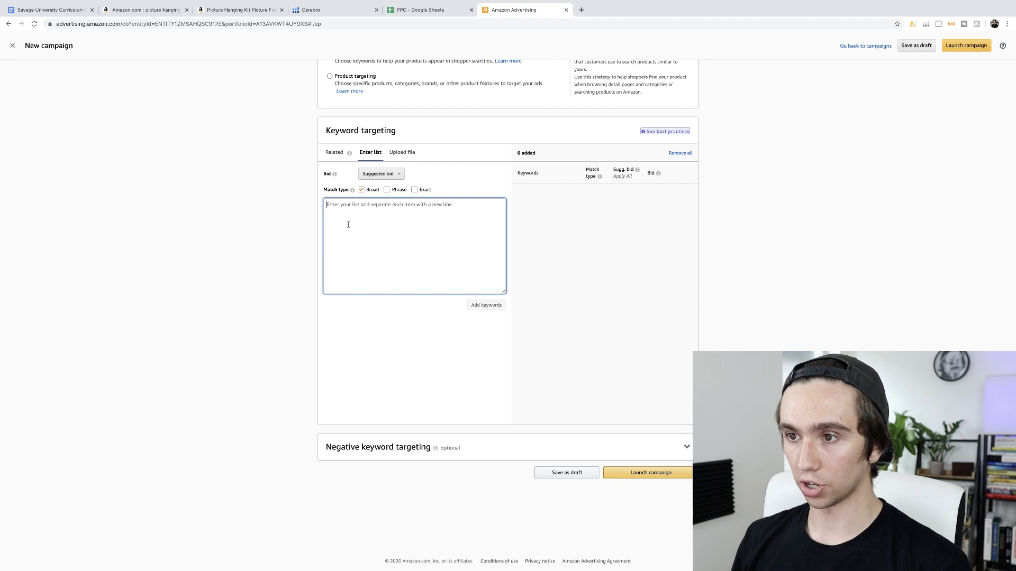
{"action": "key", "text": "ctrl+v"}
{"action": "left_click", "coordinate": [486, 305]}
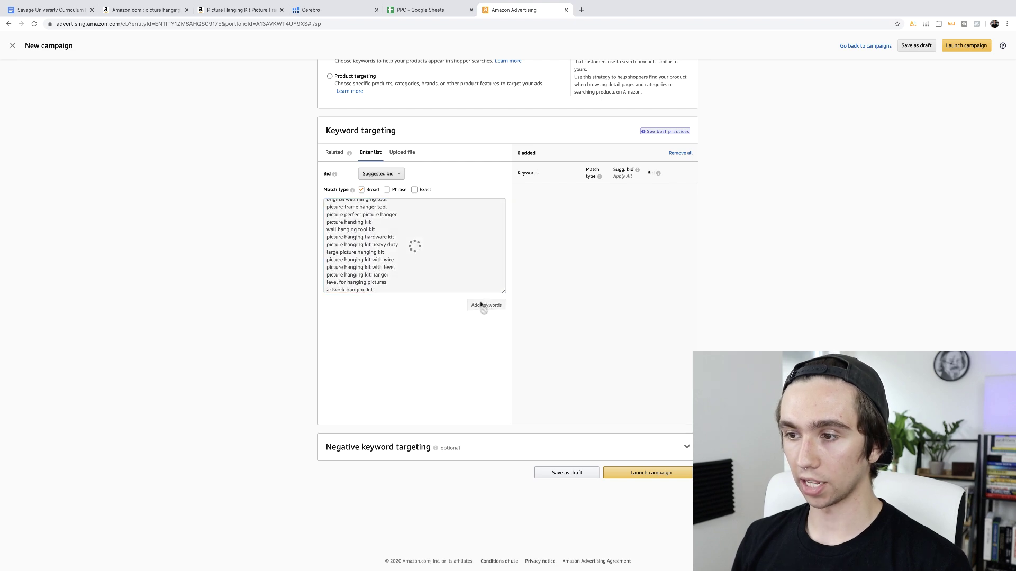
- Look over the added broad keywords and their bids, and launch the campaign
{"action": "scroll", "coordinate": [586, 324], "scroll_direction": "up", "scroll_amount": 1}
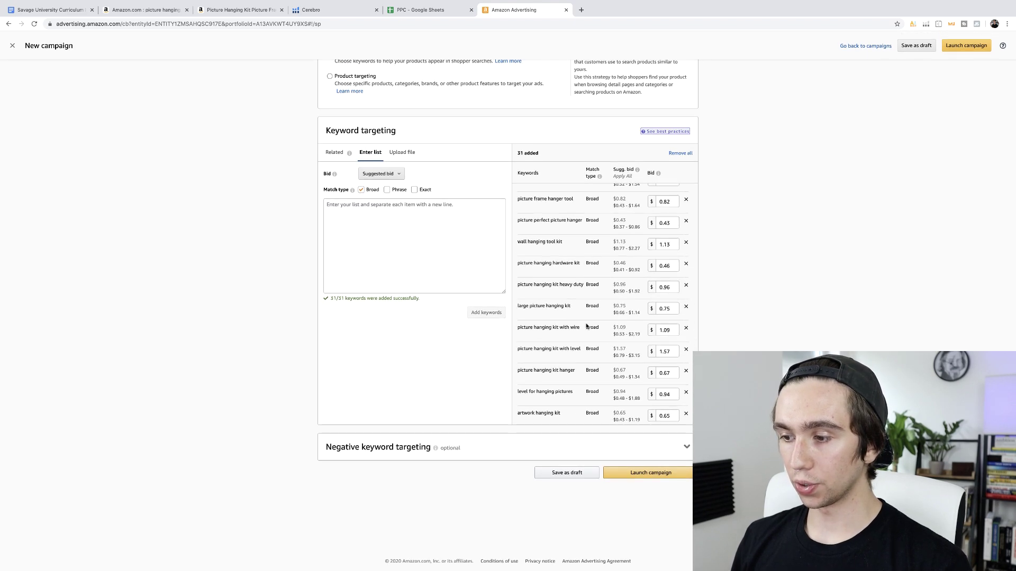
{"action": "left_click", "coordinate": [656, 473]}
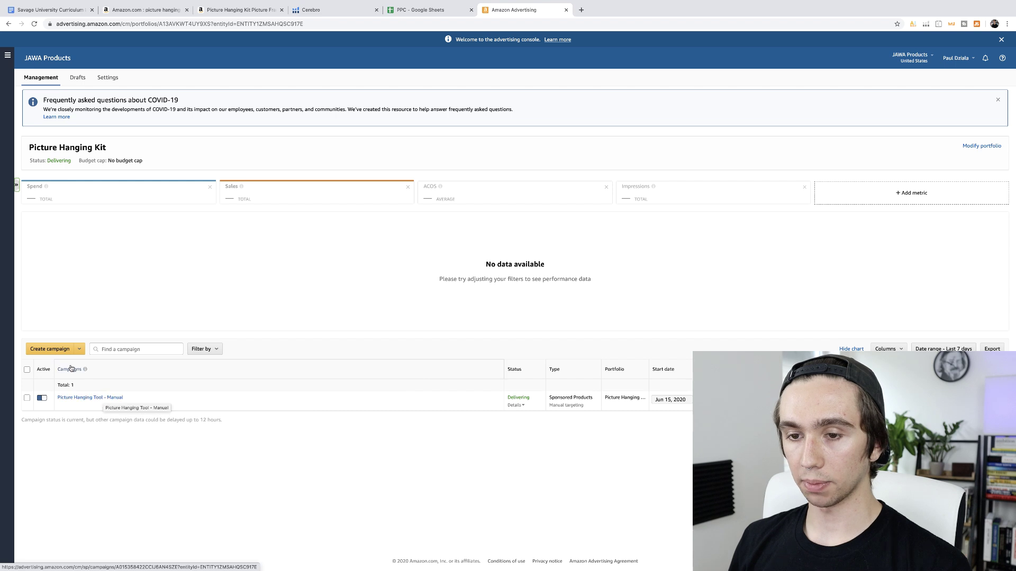
- In the Picture Hanging Tool - Manual campaign, create a new ad group named "Phrase" and add the Picture Hanging Tool with Level product
{"action": "left_click", "coordinate": [97, 399]}
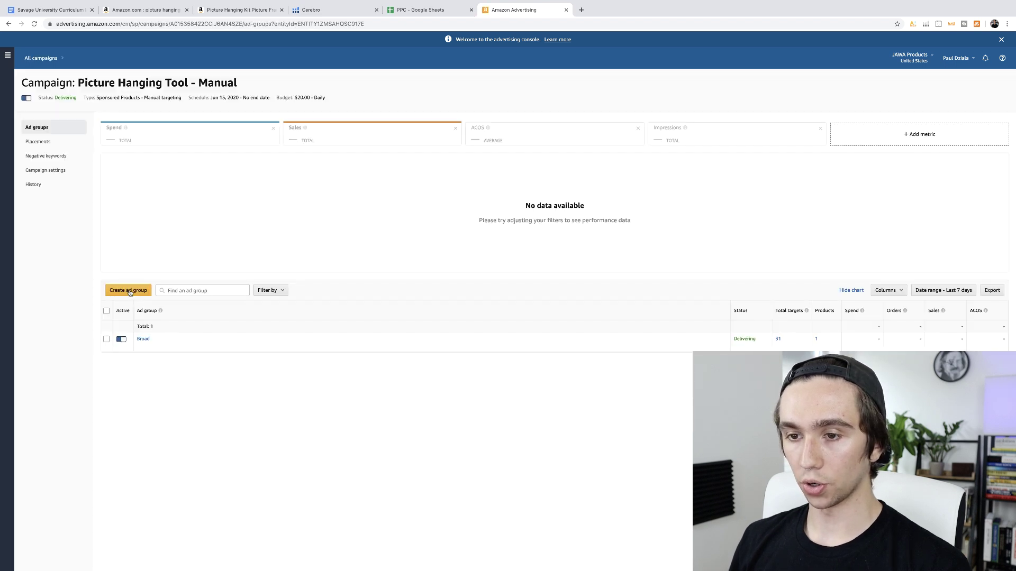
{"action": "left_click", "coordinate": [129, 291]}
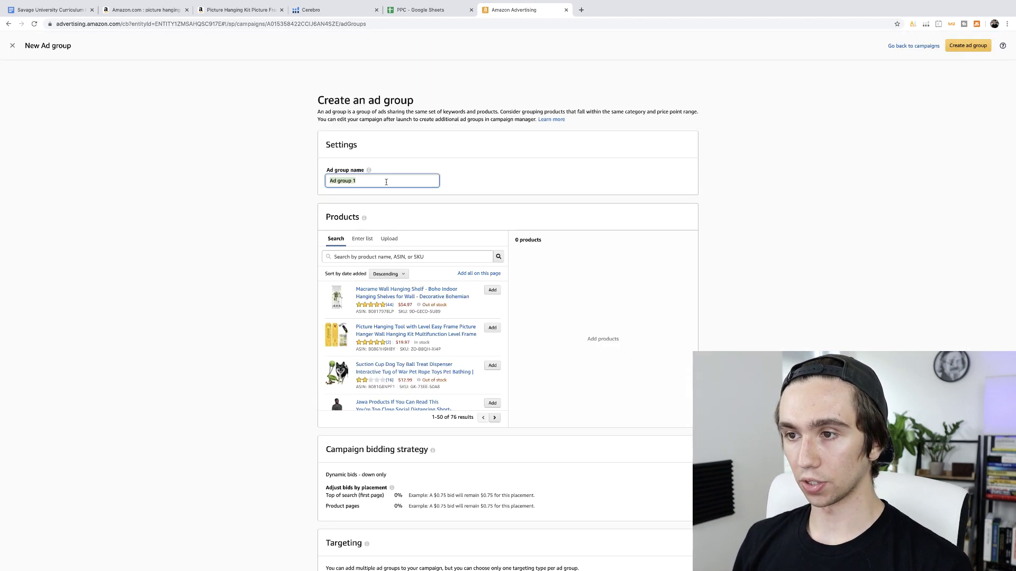
{"action": "left_click", "coordinate": [492, 328]}
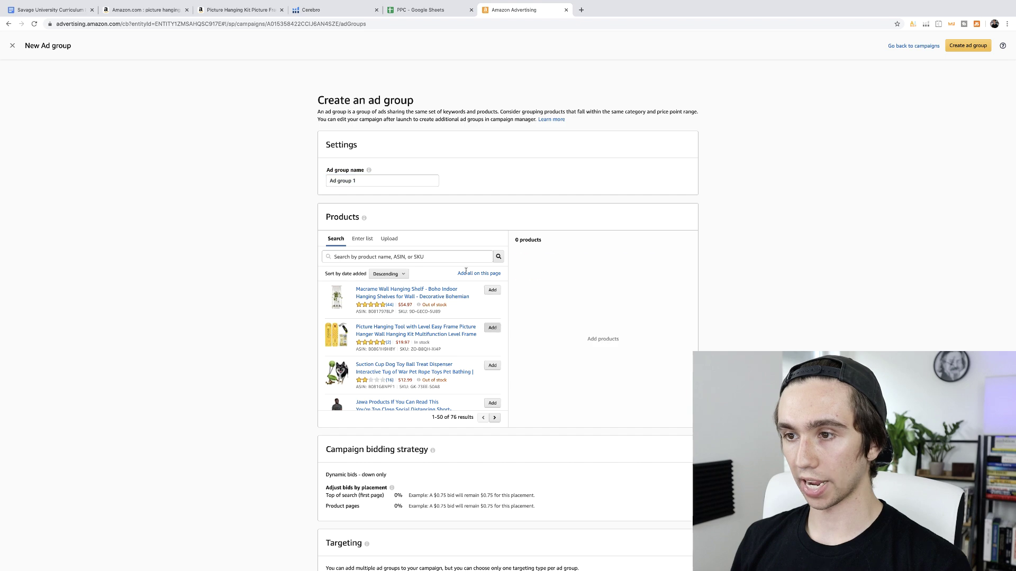
{"action": "type", "text": "Phrase"}
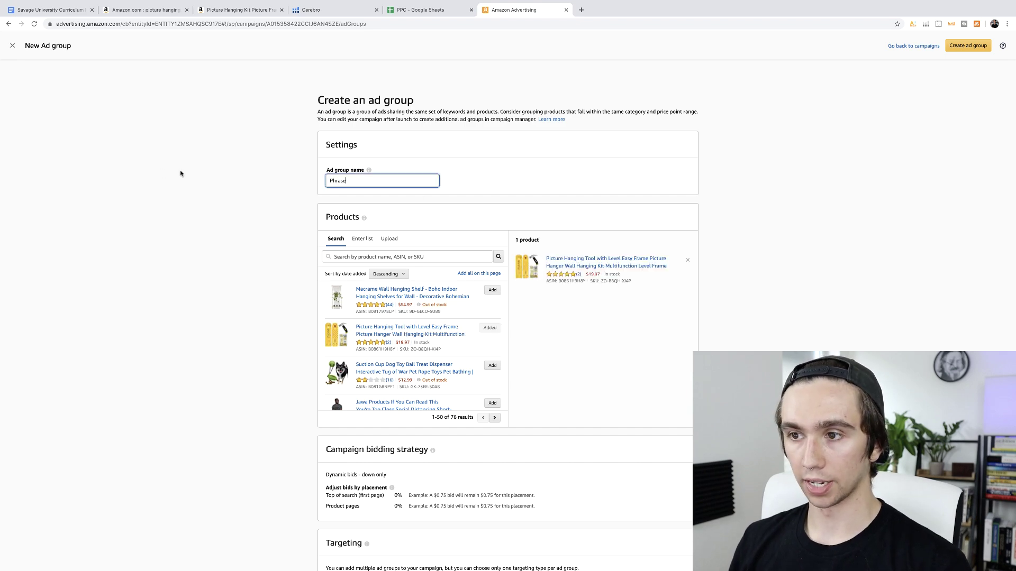
{"action": "left_click", "coordinate": [181, 173]}
- Set the keyword match type to Phrase only and paste the copied PPC keyword list as a custom list
{"action": "scroll", "coordinate": [260, 258], "scroll_direction": "down", "scroll_amount": 10}
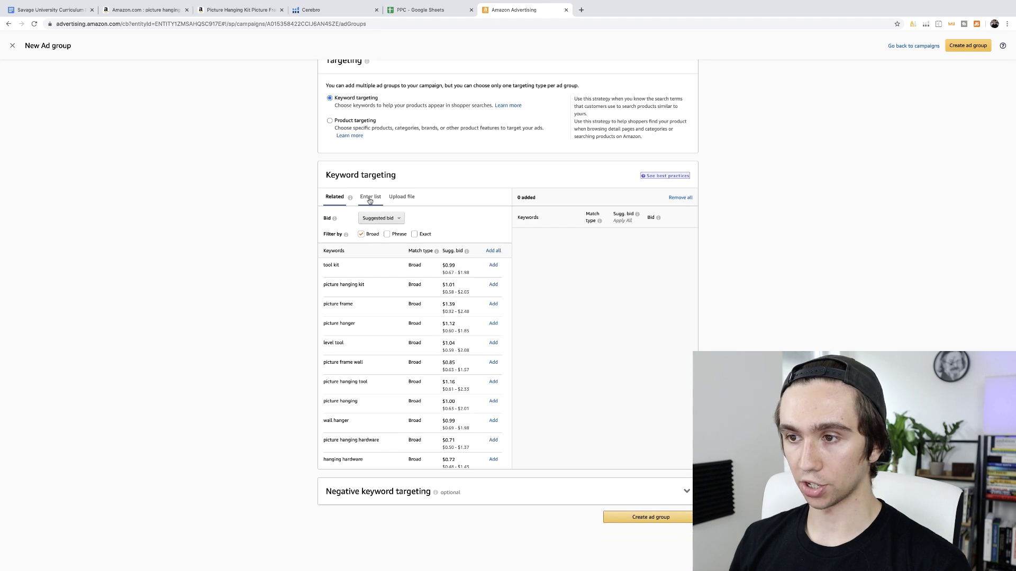
{"action": "left_click", "coordinate": [362, 235]}
{"action": "left_click", "coordinate": [387, 233]}
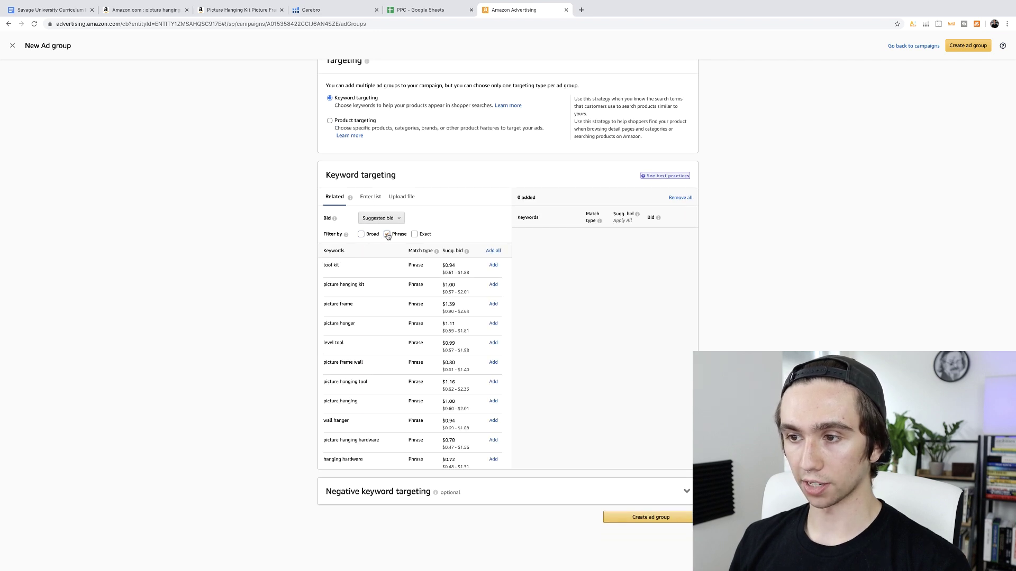
{"action": "left_click", "coordinate": [377, 199]}
{"action": "left_click", "coordinate": [365, 257]}
{"action": "key", "text": "ctrl+v"}
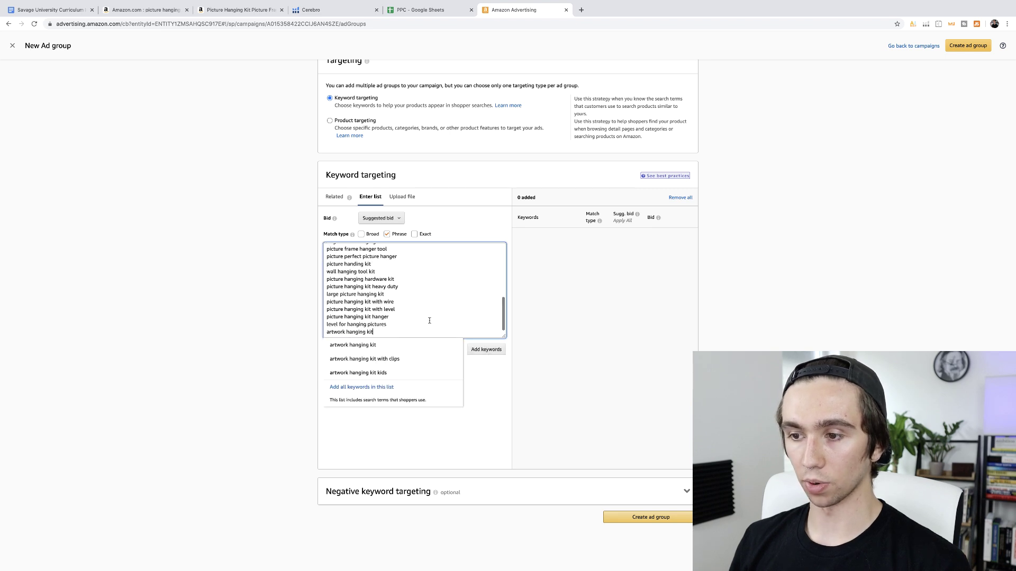
- Add the pasted phrase keywords, accepting a $0.75 bid for those without a suggested bid, and open the negative keyword targeting section
{"action": "left_click", "coordinate": [480, 351]}
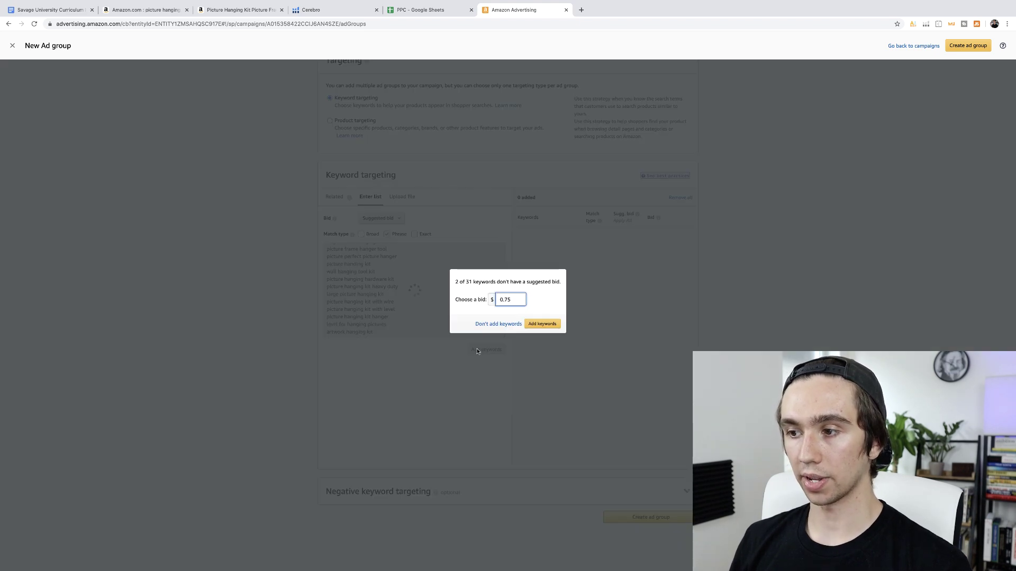
{"action": "left_click", "coordinate": [540, 328]}
{"action": "scroll", "coordinate": [565, 345], "scroll_direction": "down", "scroll_amount": 5}
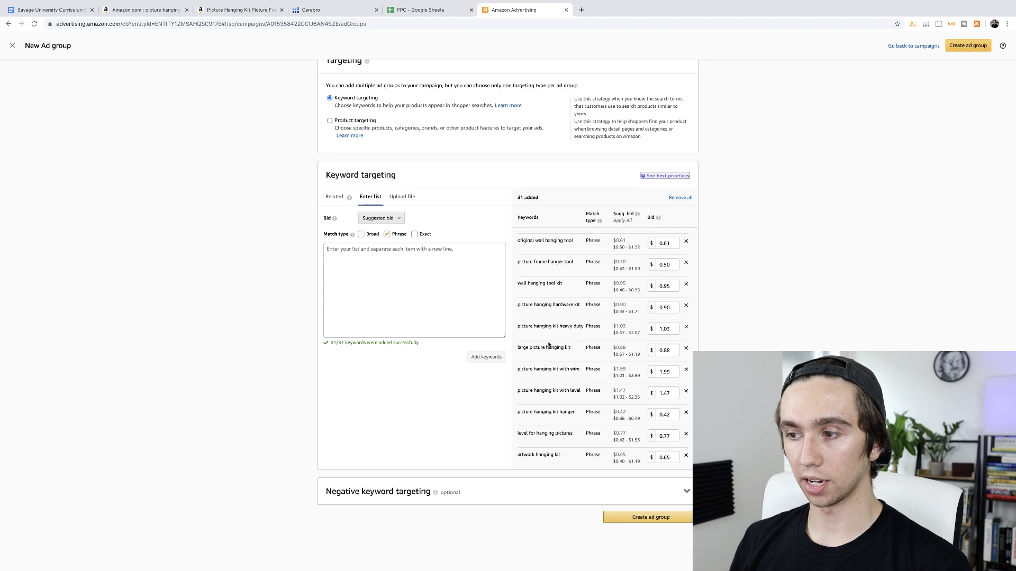
{"action": "left_click", "coordinate": [645, 490]}
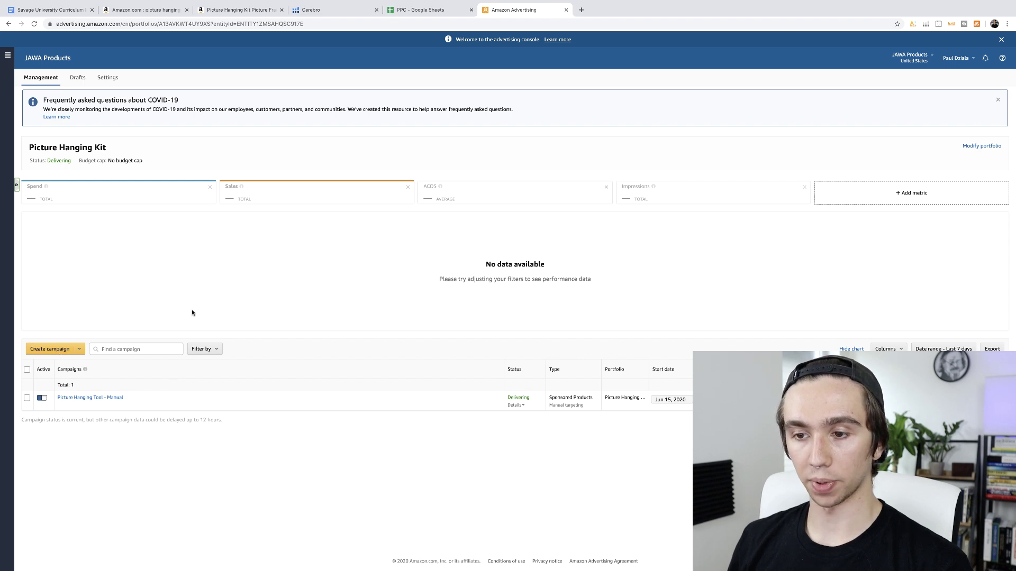
- Start a new Sponsored Products campaign and name it "Picture Hanging Tool - ASIN"
{"action": "left_click", "coordinate": [51, 351]}
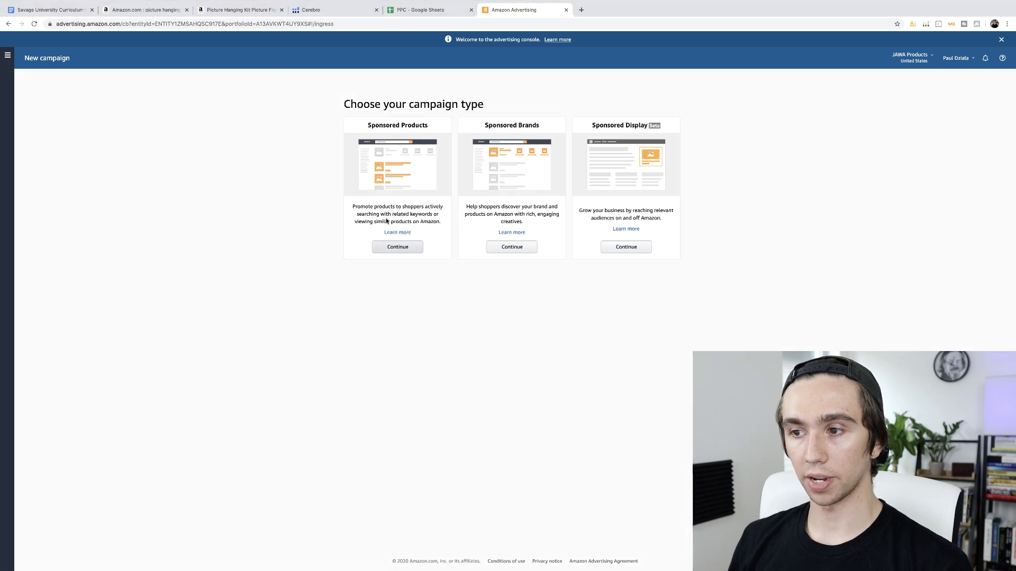
{"action": "left_click", "coordinate": [390, 250]}
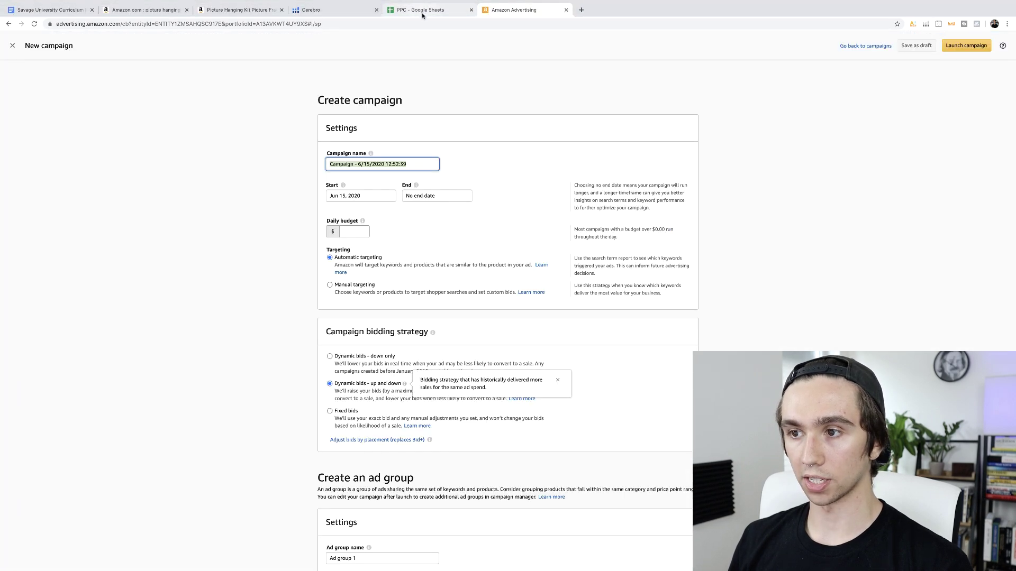
{"action": "type", "text": "P"}
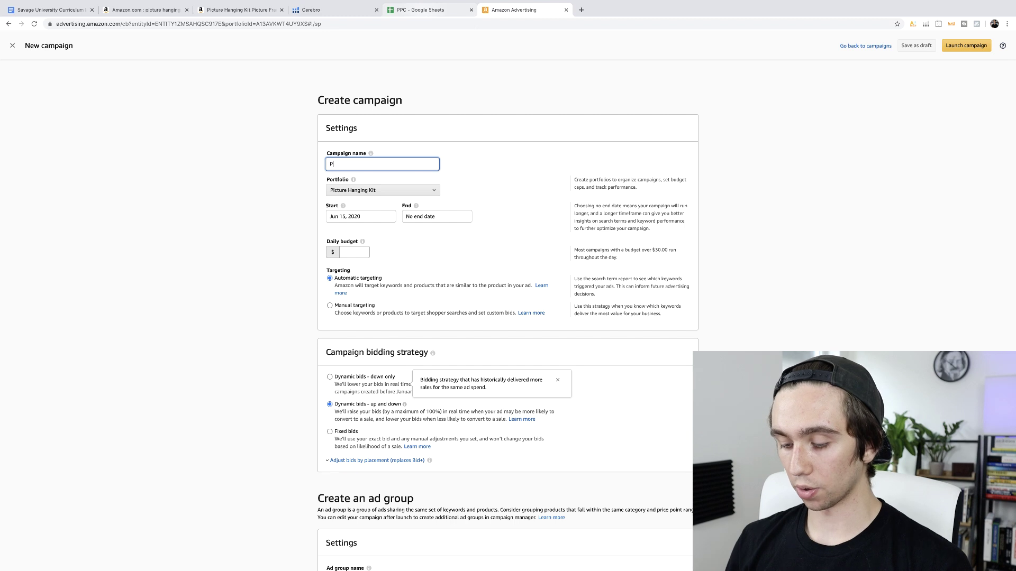
{"action": "type", "text": "icture Hanging Tool - ASIN"}
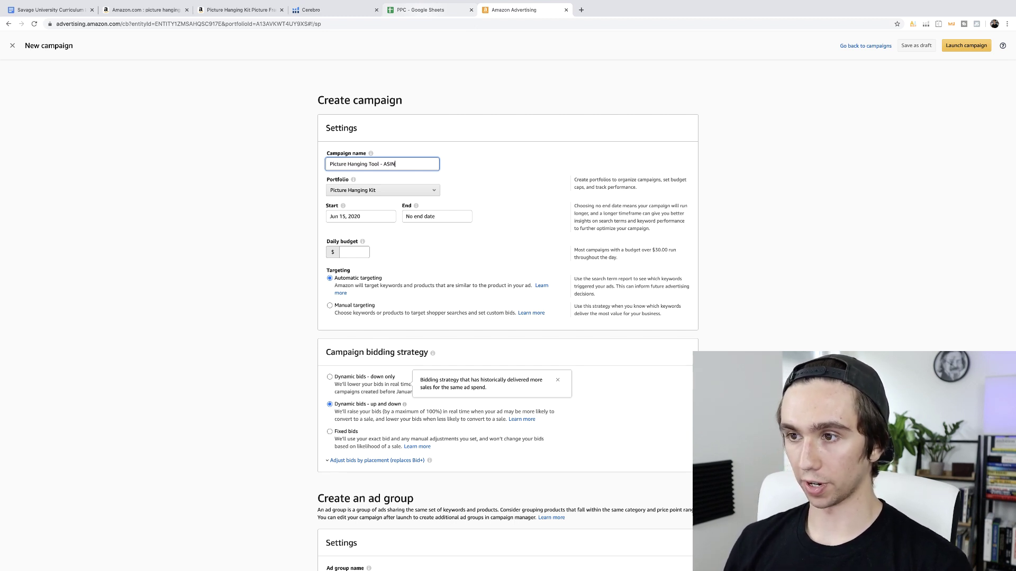
- Give the campaign a $20 daily budget, manual targeting and the dynamic bids - down only strategy
{"action": "left_click", "coordinate": [489, 208]}
{"action": "left_click", "coordinate": [354, 253]}
{"action": "type", "text": "20"}
{"action": "left_click", "coordinate": [444, 259]}
{"action": "left_click", "coordinate": [330, 306]}
{"action": "scroll", "coordinate": [389, 265], "scroll_direction": "down", "scroll_amount": 5}
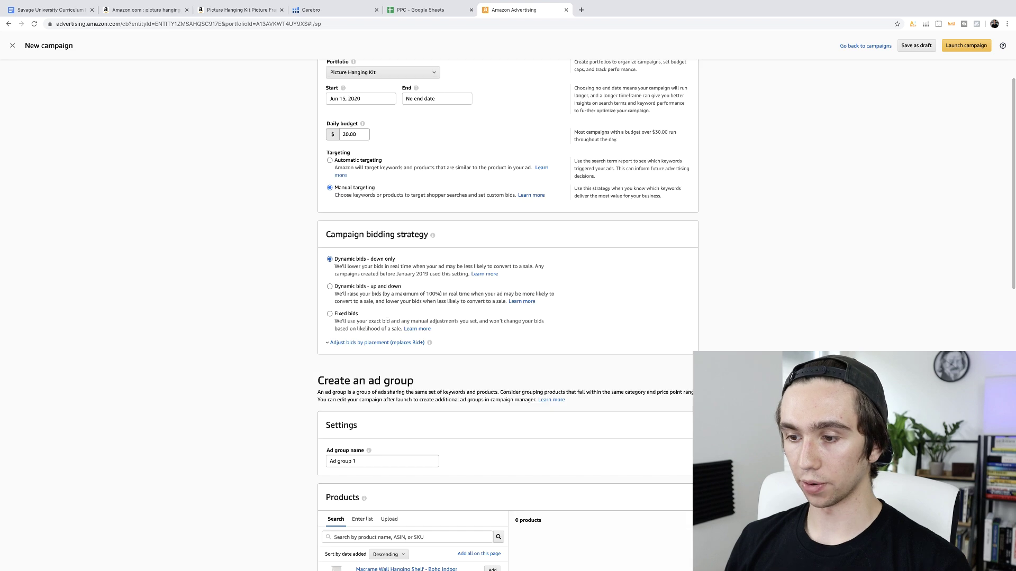
- Name the ad group "Competitors" and add the Picture Hanging Tool with Level product to it
{"action": "type", "text": "Competitors"}
{"action": "scroll", "coordinate": [491, 299], "scroll_direction": "down", "scroll_amount": 3}
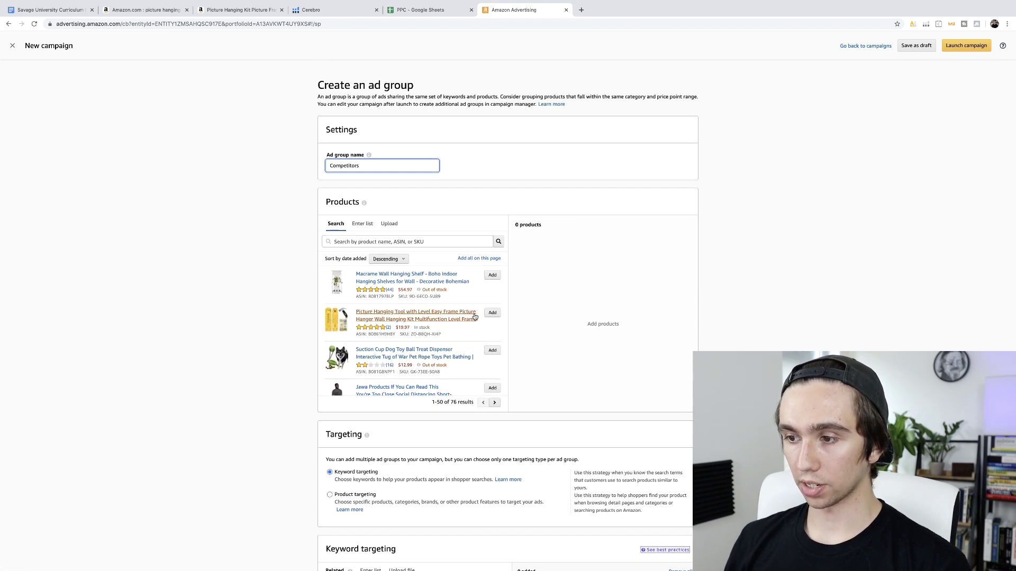
{"action": "left_click", "coordinate": [492, 312]}
- Switch the ad group to product targeting and choose individual products entered as an ASIN list
{"action": "scroll", "coordinate": [414, 362], "scroll_direction": "down", "scroll_amount": 15}
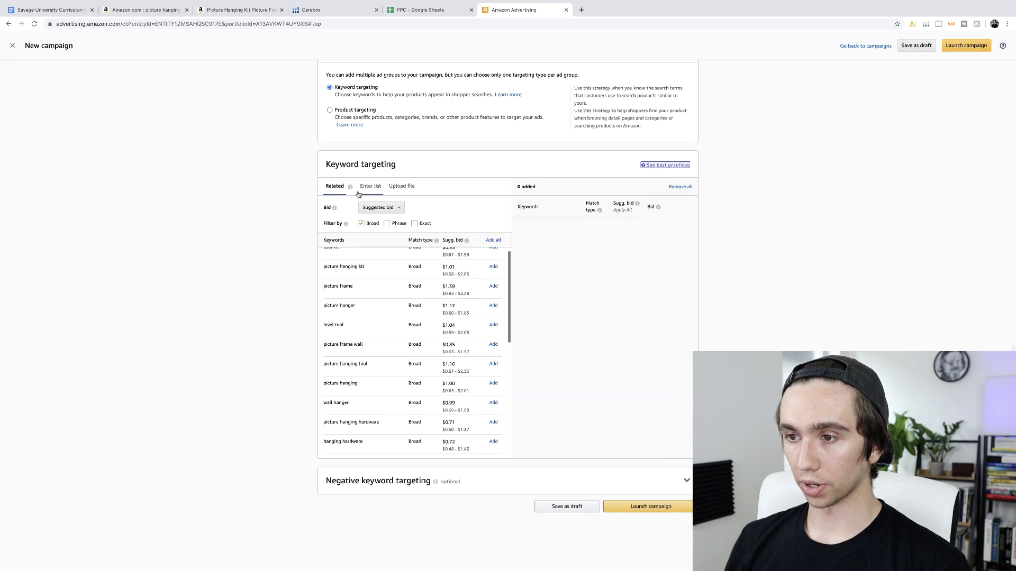
{"action": "left_click", "coordinate": [370, 186]}
{"action": "scroll", "coordinate": [370, 201], "scroll_direction": "up", "scroll_amount": 3}
{"action": "left_click", "coordinate": [330, 191]}
{"action": "scroll", "coordinate": [381, 312], "scroll_direction": "down", "scroll_amount": 1}
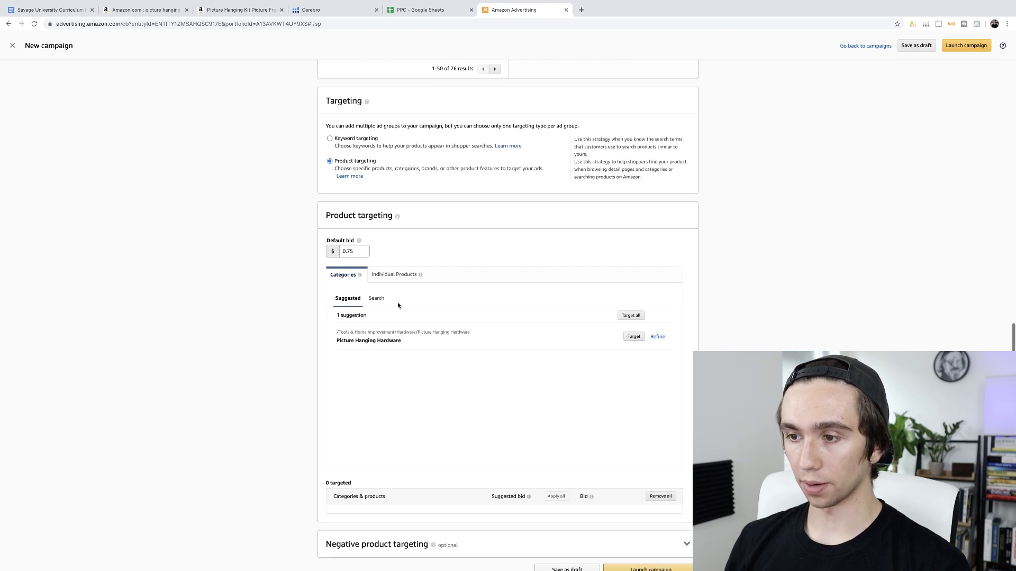
{"action": "left_click", "coordinate": [395, 274]}
{"action": "left_click", "coordinate": [417, 299]}
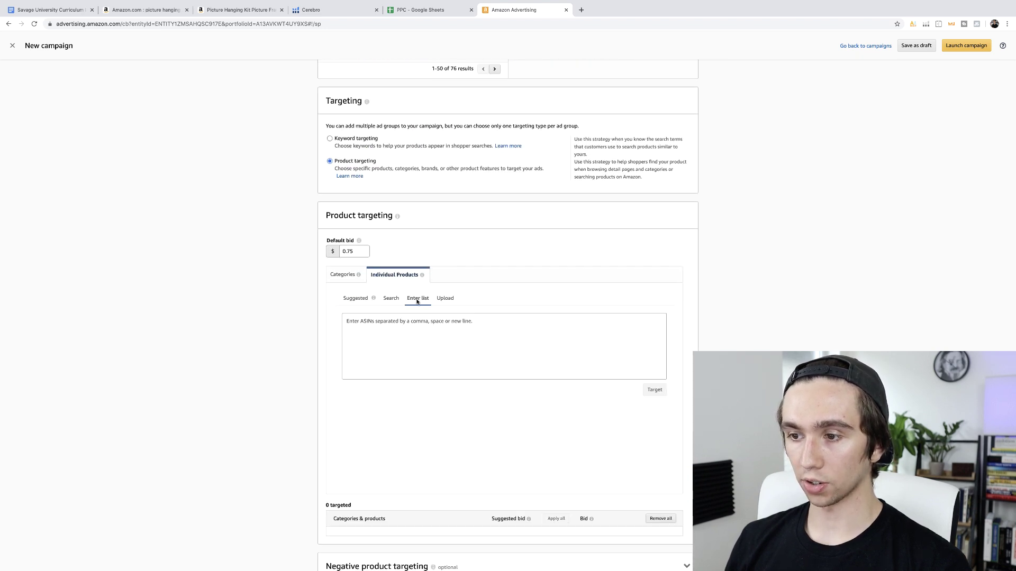
- Review the competitor ASINs in the PDA List column of the PPC spreadsheet
{"action": "left_click", "coordinate": [454, 11]}
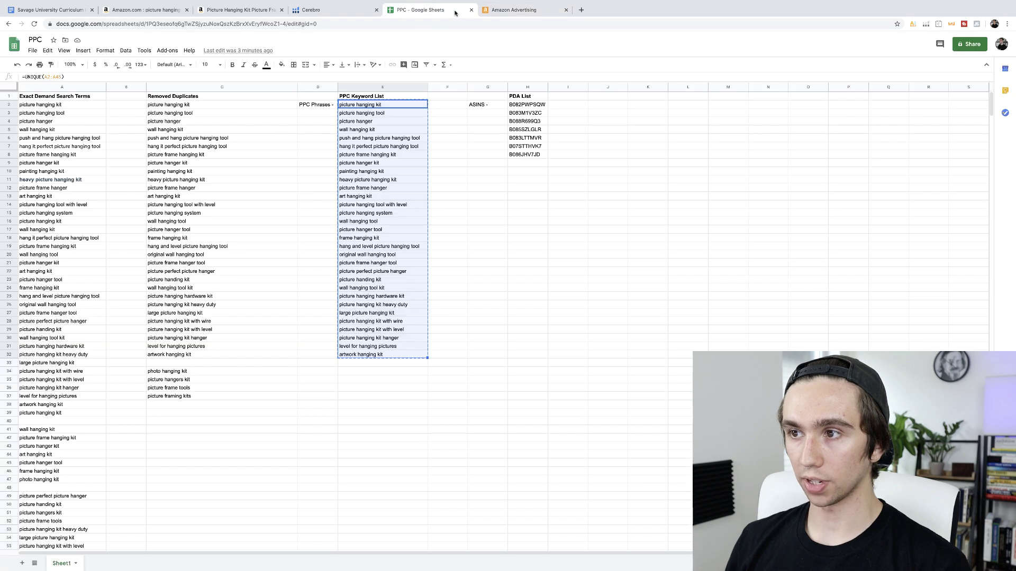
{"action": "left_click", "coordinate": [521, 155]}
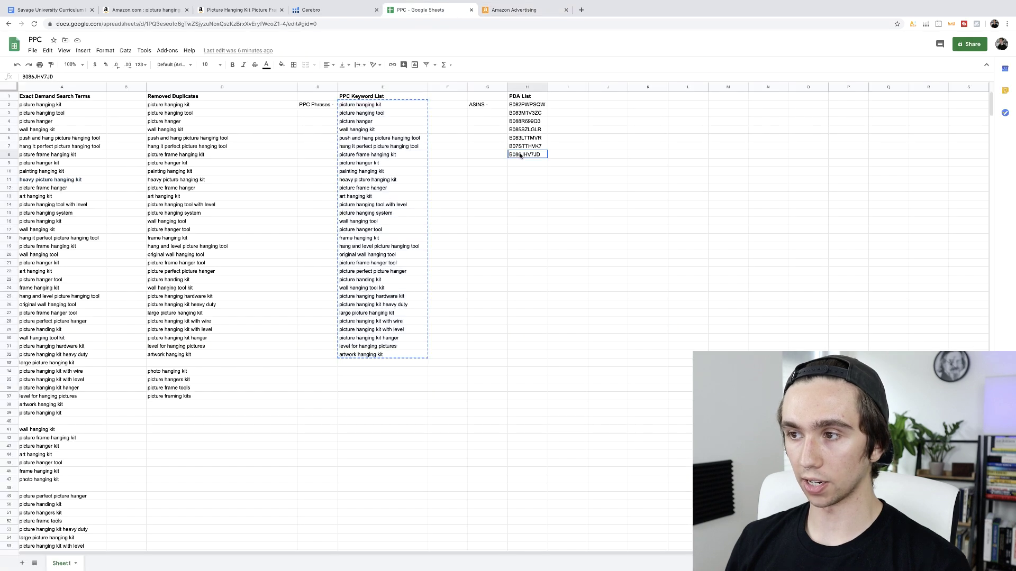
{"action": "left_click", "coordinate": [516, 106]}
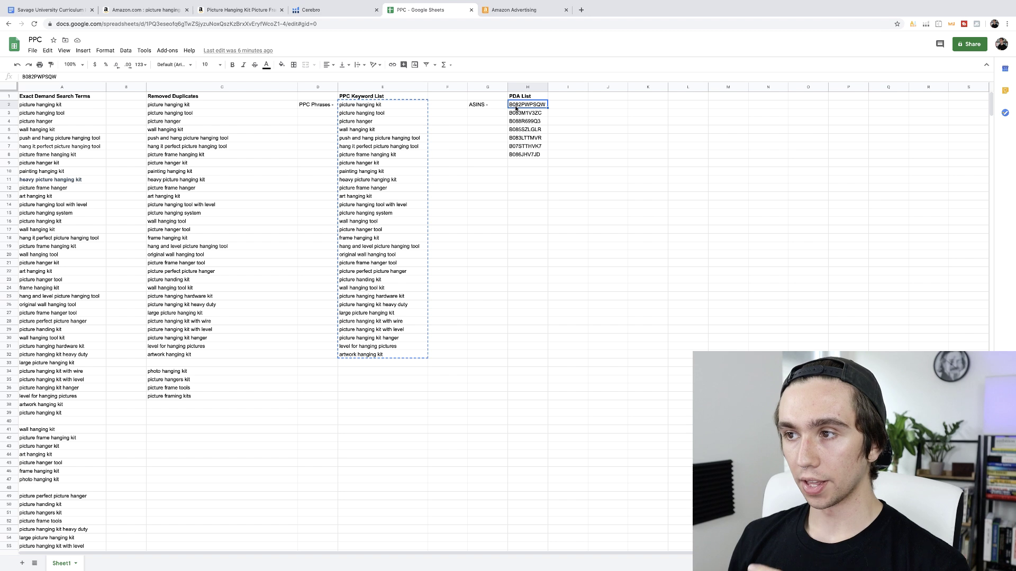
- On the Amazon picture hanging kit search page, filter the JungleScout results to a lowest price of 17
{"action": "left_click", "coordinate": [153, 9]}
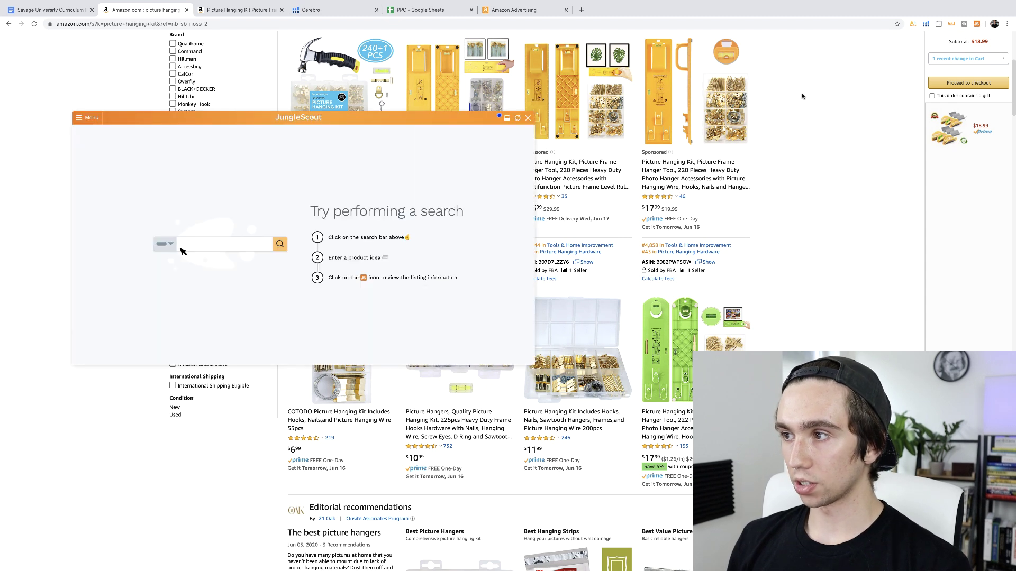
{"action": "left_click", "coordinate": [80, 119]}
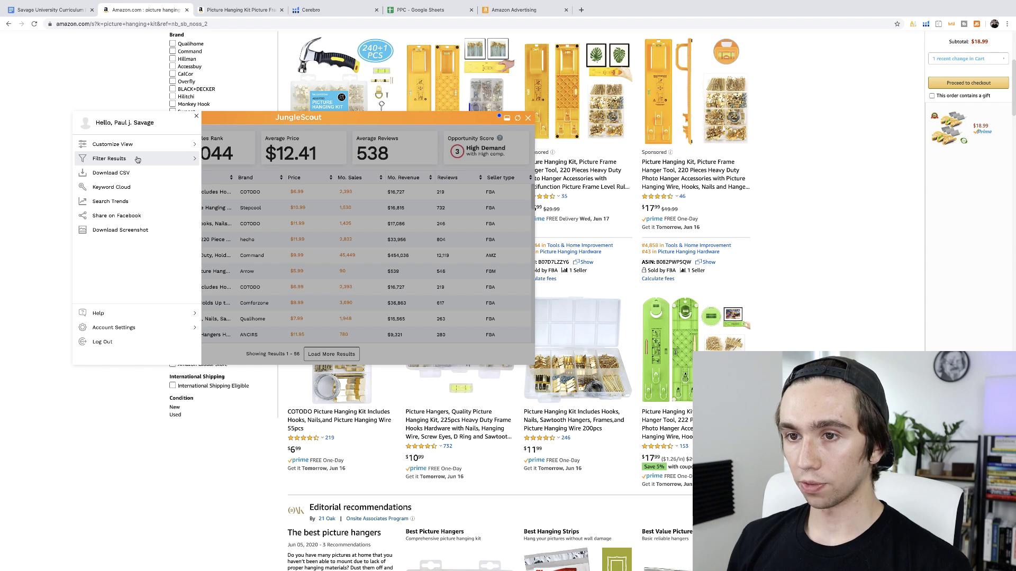
{"action": "left_click", "coordinate": [139, 159]}
{"action": "left_click", "coordinate": [104, 156]}
{"action": "type", "text": "17"}
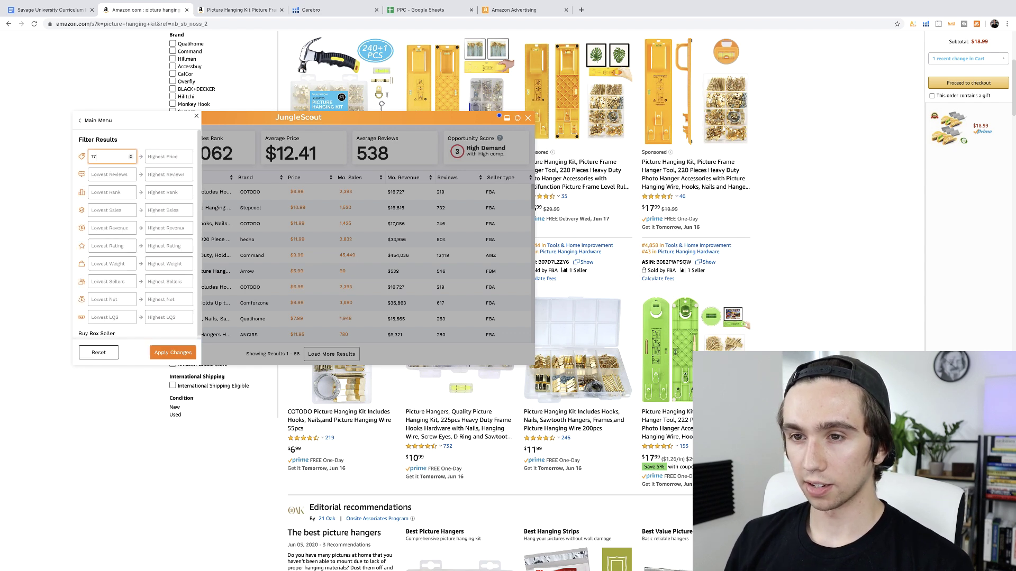
{"action": "left_click", "coordinate": [172, 354]}
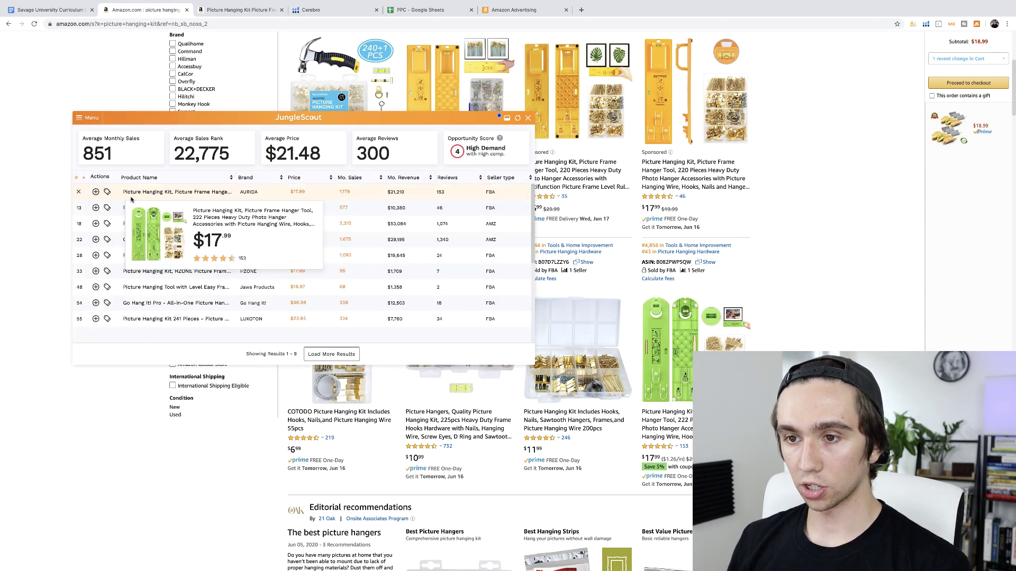
- Remove the Hang It Perfect picture hanging tool and the Command picture hanging kit from the JungleScout results
{"action": "mouse_move", "coordinate": [134, 226]}
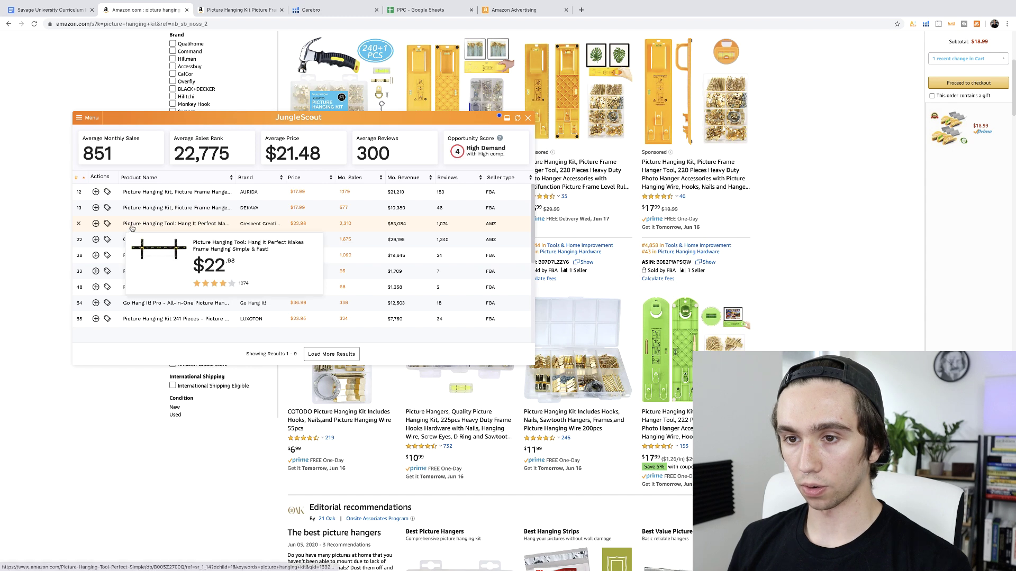
{"action": "left_click", "coordinate": [79, 223]}
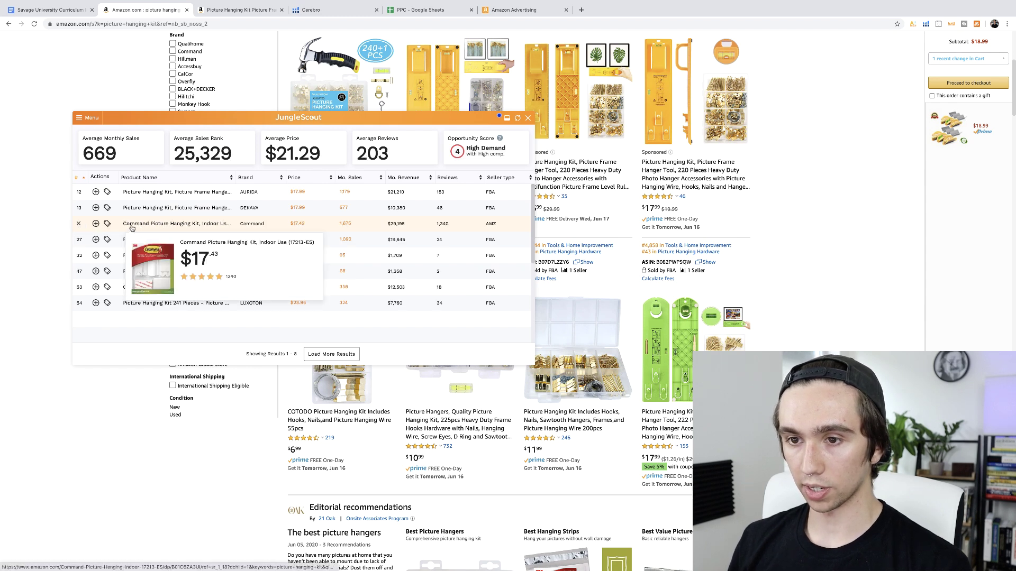
{"action": "left_click", "coordinate": [78, 223]}
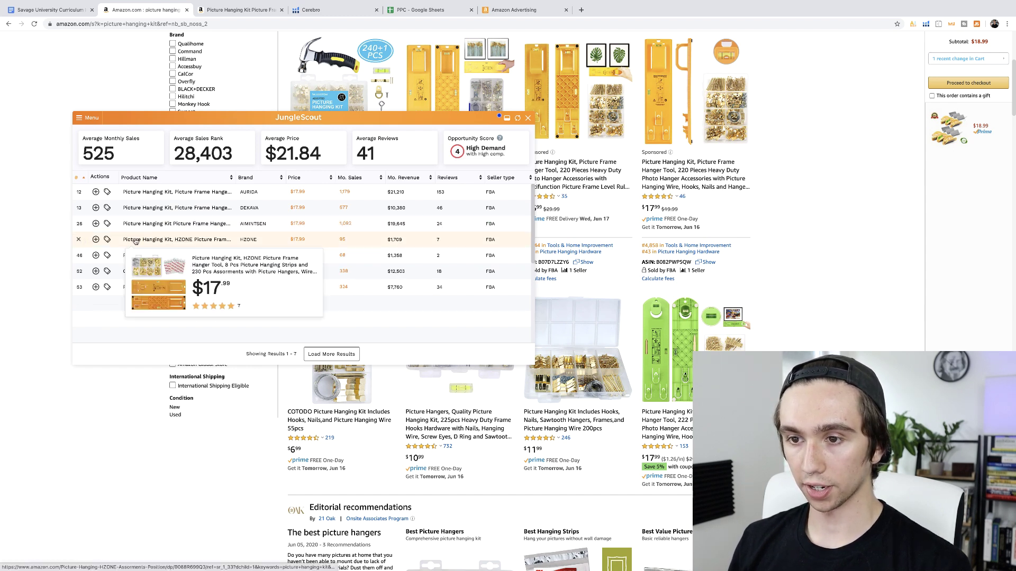
- Remove the Jawa Products, Go Hang It! and AURIDA listings from the results and look over the remaining competitors
{"action": "mouse_move", "coordinate": [131, 273]}
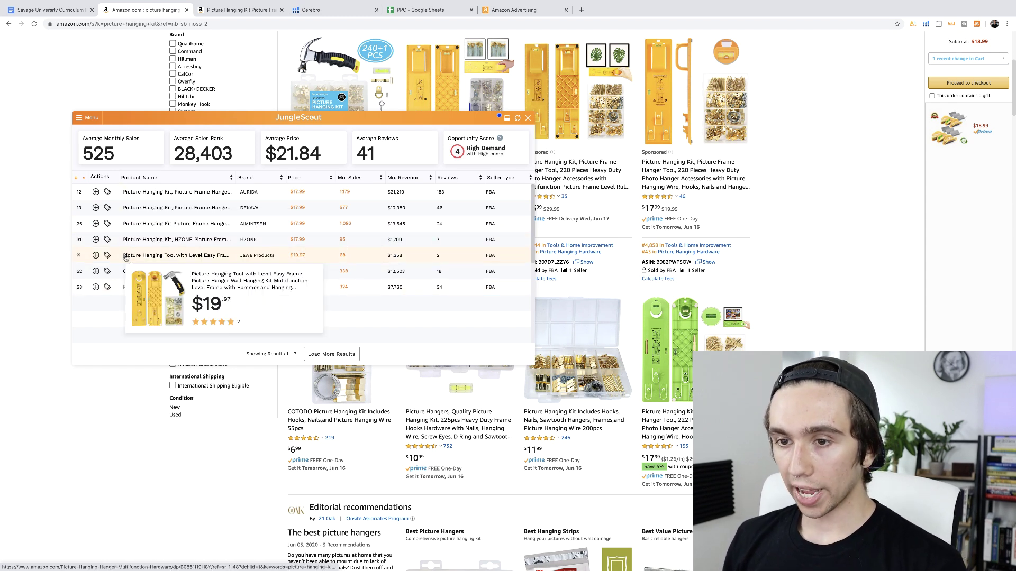
{"action": "left_click", "coordinate": [78, 255]}
{"action": "left_click", "coordinate": [78, 255]}
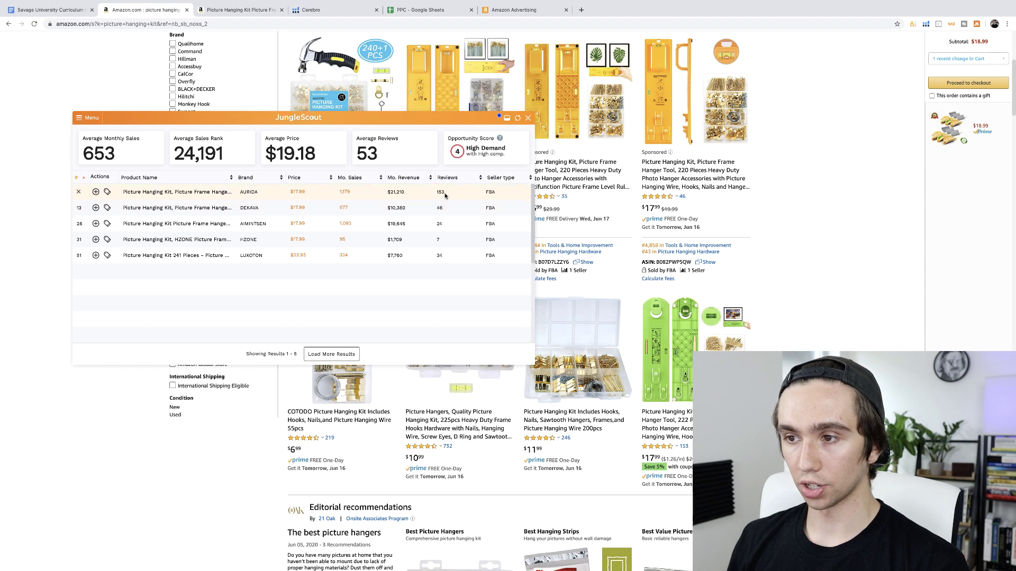
{"action": "left_click", "coordinate": [79, 192]}
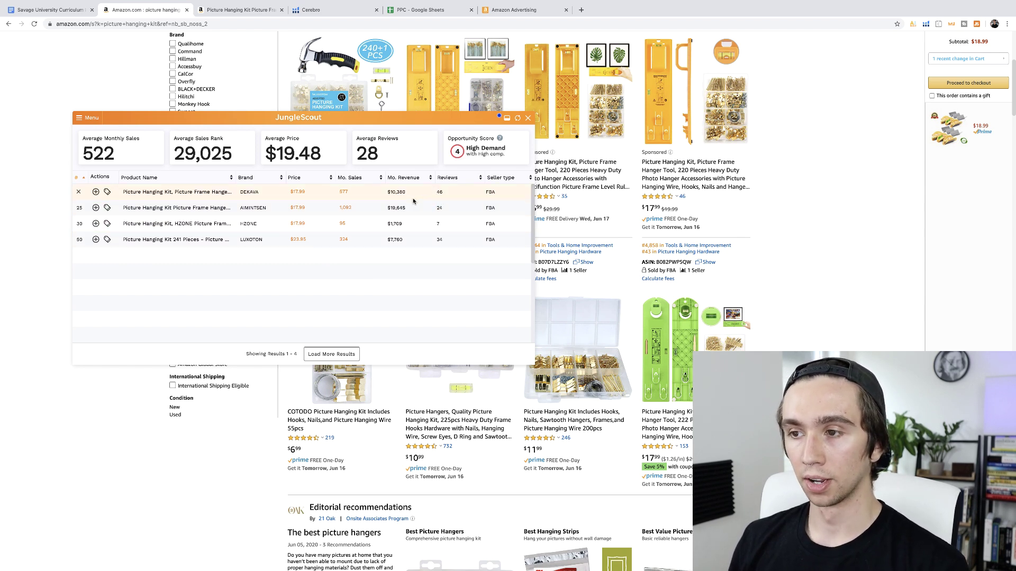
{"action": "mouse_move", "coordinate": [158, 189]}
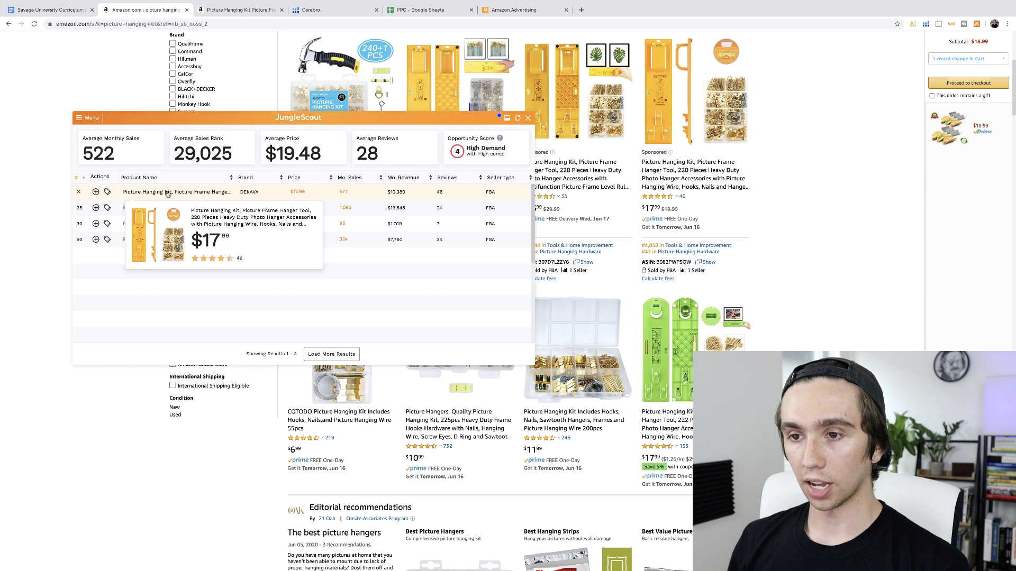
{"action": "mouse_move", "coordinate": [158, 210]}
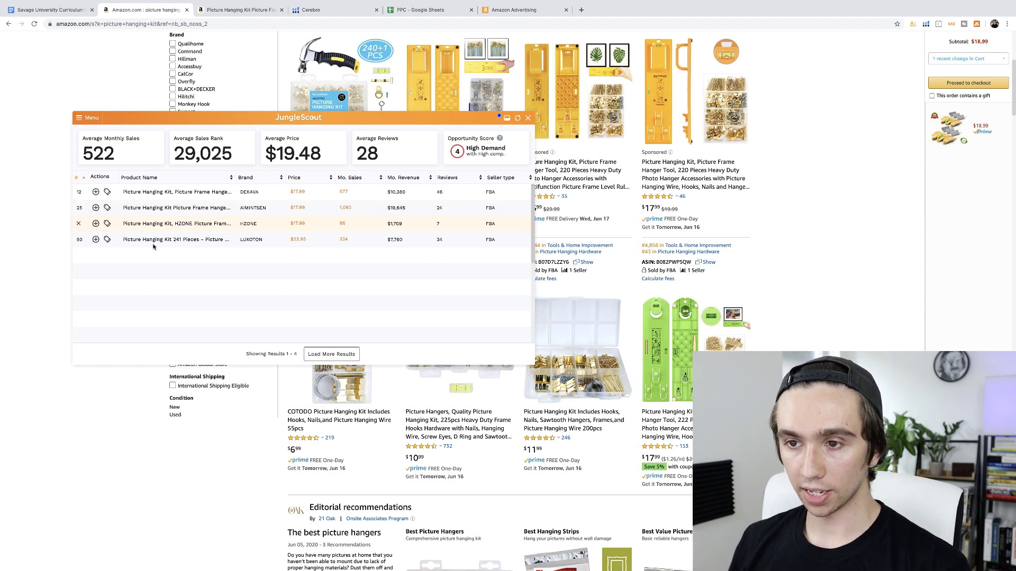
{"action": "mouse_move", "coordinate": [202, 189]}
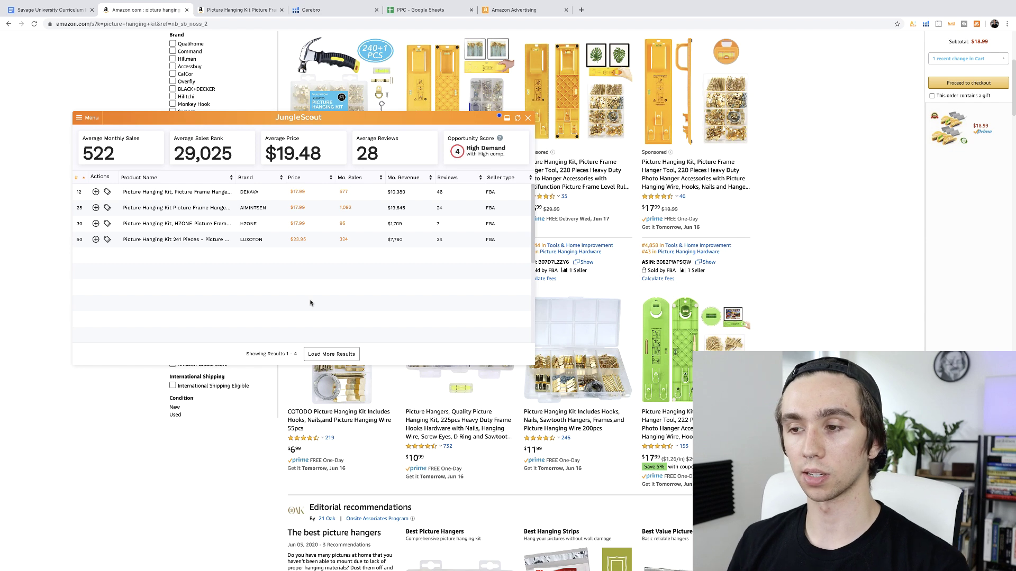
- Close the JungleScout results, copy the competitor ASINs from the PPC spreadsheet and add them as individual product targets in the new Amazon Advertising campaign
{"action": "left_click", "coordinate": [527, 119]}
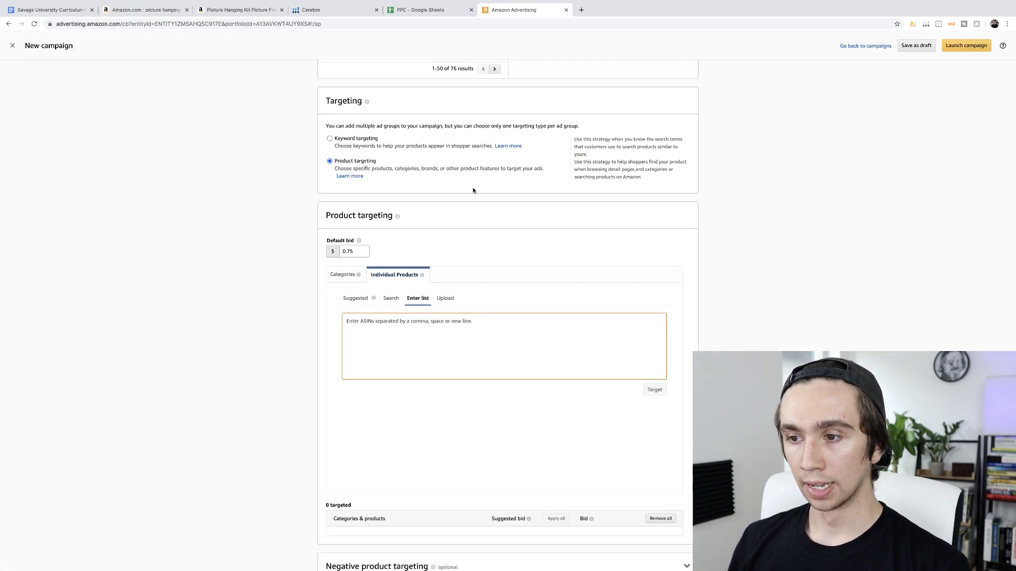
{"action": "left_click", "coordinate": [421, 9]}
{"action": "left_click_drag", "start_coordinate": [516, 105], "coordinate": [520, 157]}
{"action": "key", "text": "ctrl+c"}
{"action": "left_click", "coordinate": [512, 9]}
{"action": "key", "text": "ctrl+v"}
{"action": "scroll", "coordinate": [382, 342], "scroll_direction": "down", "scroll_amount": 3}
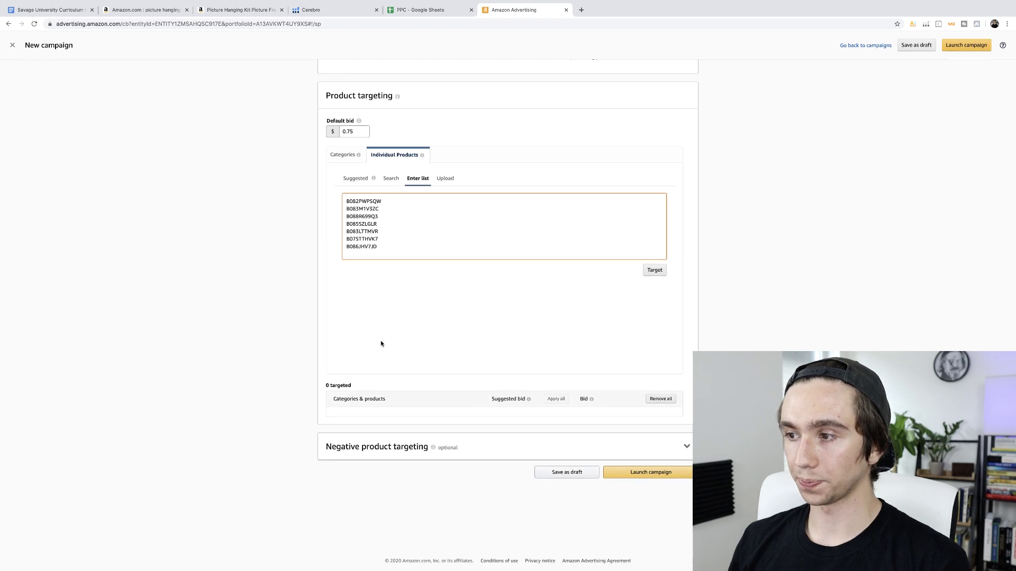
{"action": "left_click", "coordinate": [651, 275]}
{"action": "scroll", "coordinate": [587, 297], "scroll_direction": "down", "scroll_amount": 2}
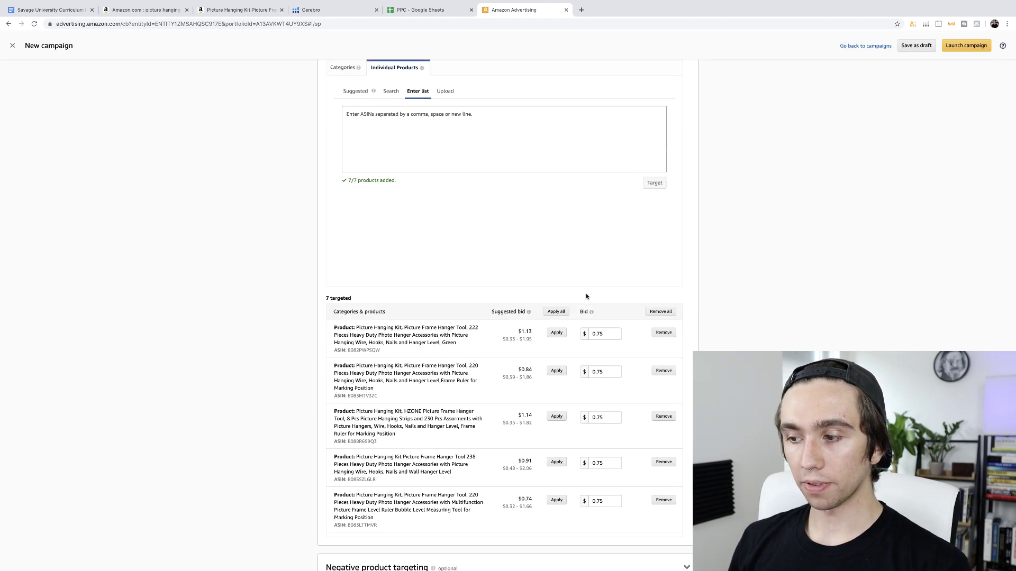
- Look through the suggested bids of the targeted competitor products and launch the ASIN campaign
{"action": "scroll", "coordinate": [586, 297], "scroll_direction": "down", "scroll_amount": 2}
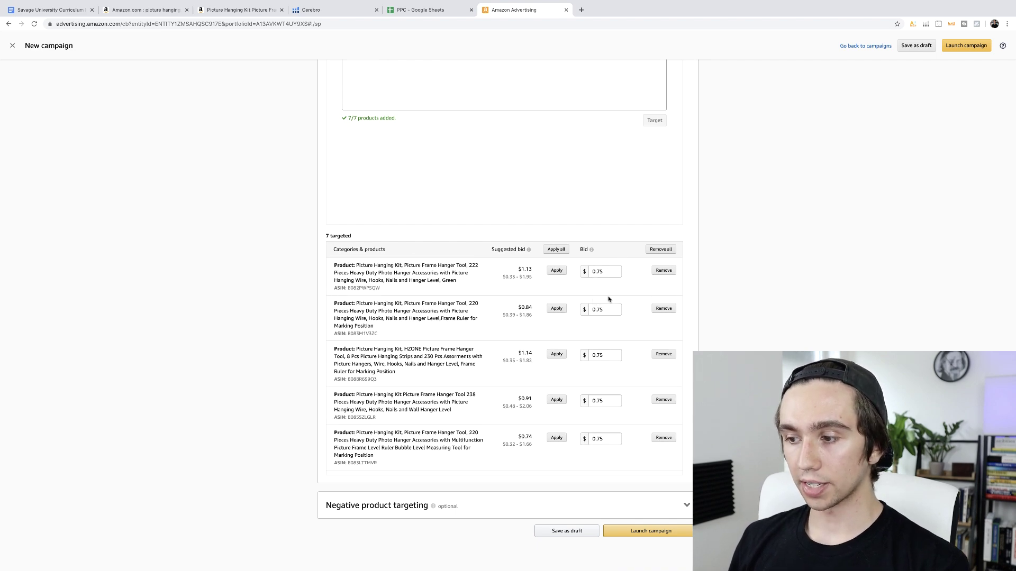
{"action": "scroll", "coordinate": [604, 296], "scroll_direction": "down", "scroll_amount": 5}
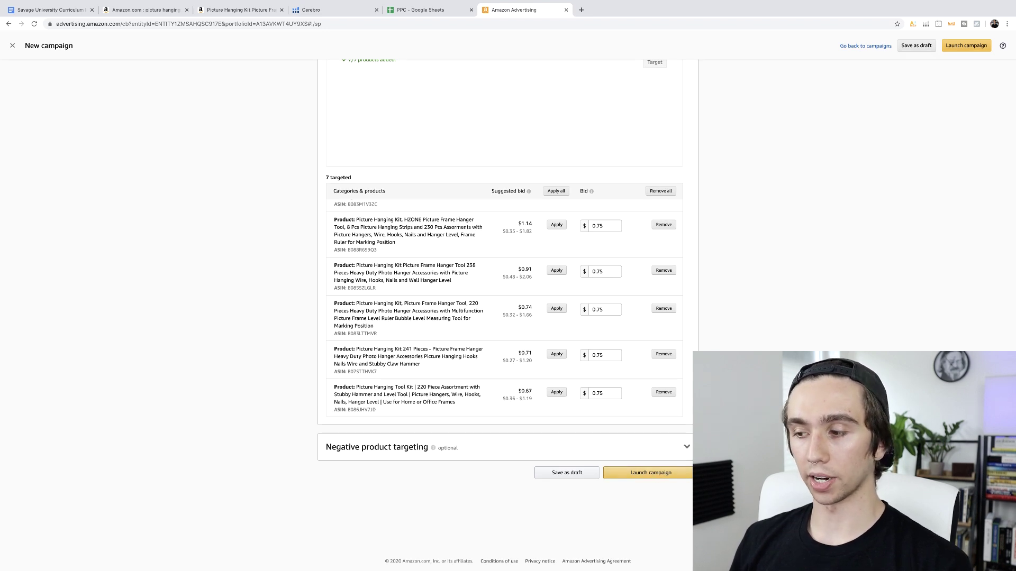
{"action": "left_click", "coordinate": [686, 475]}
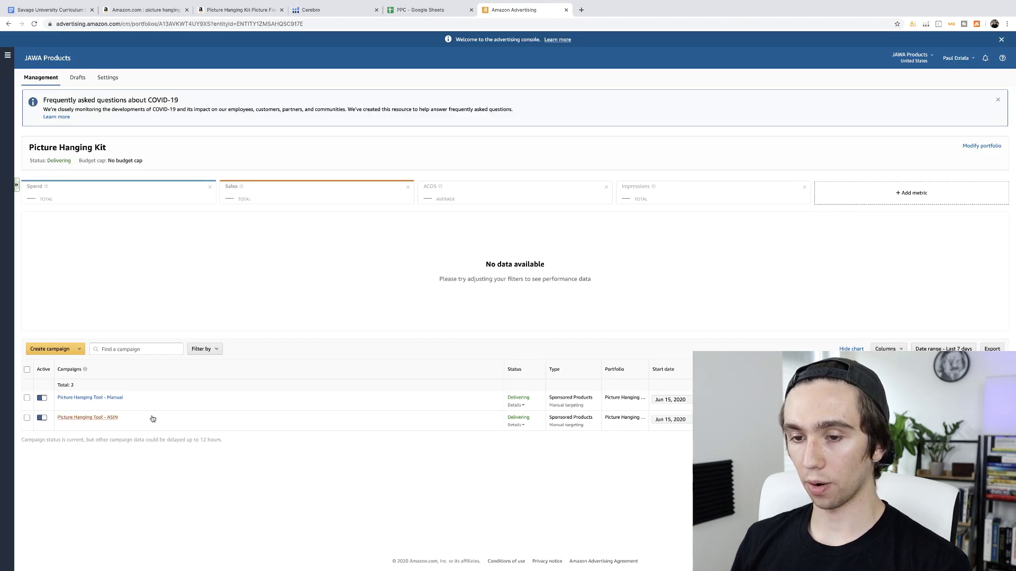
- Open the product targets of the Competitors ad group in the Picture Hanging Tool - ASIN campaign and select all of them
{"action": "left_click", "coordinate": [111, 419]}
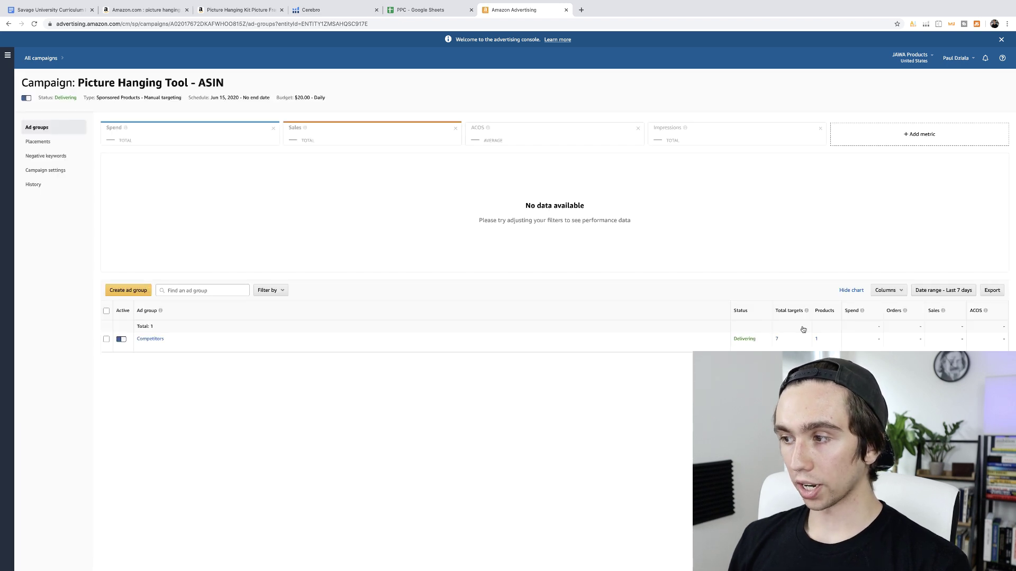
{"action": "left_click", "coordinate": [777, 339]}
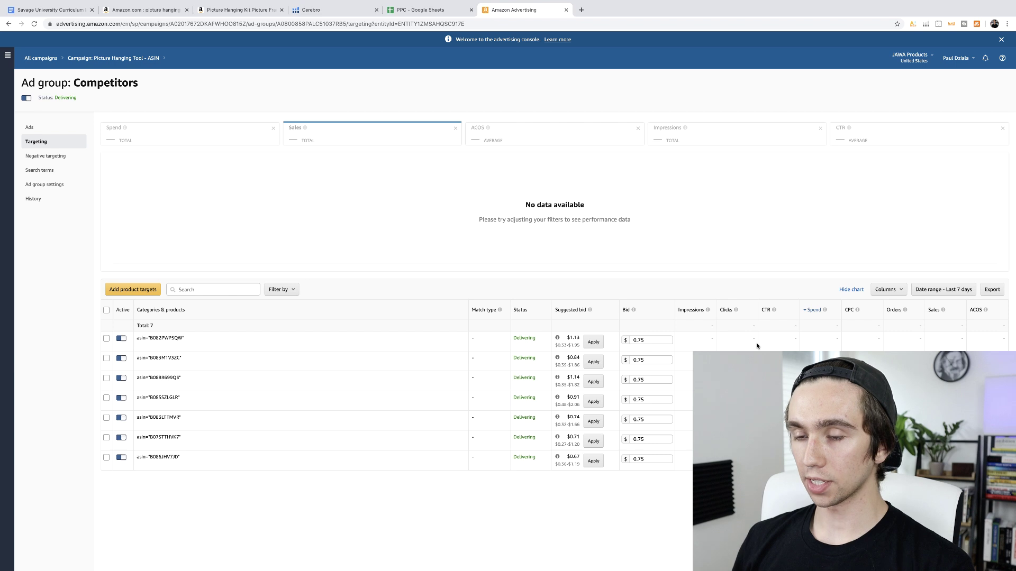
{"action": "left_click", "coordinate": [106, 310]}
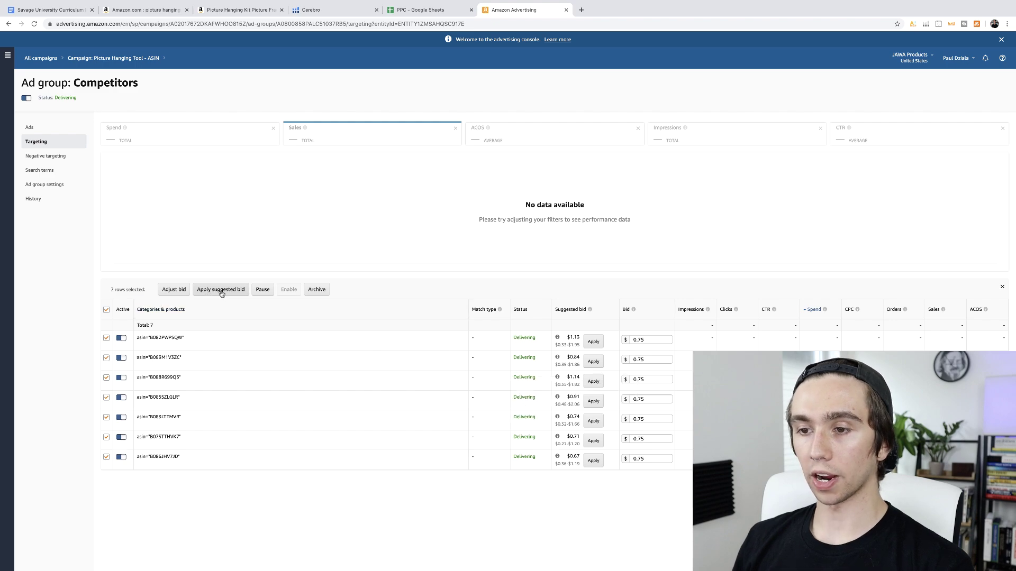
- Examine the sponsored products section on the AIMINTSEN picture hanging kit page and return to the Competitors targets in Amazon Advertising
{"action": "left_click", "coordinate": [238, 10]}
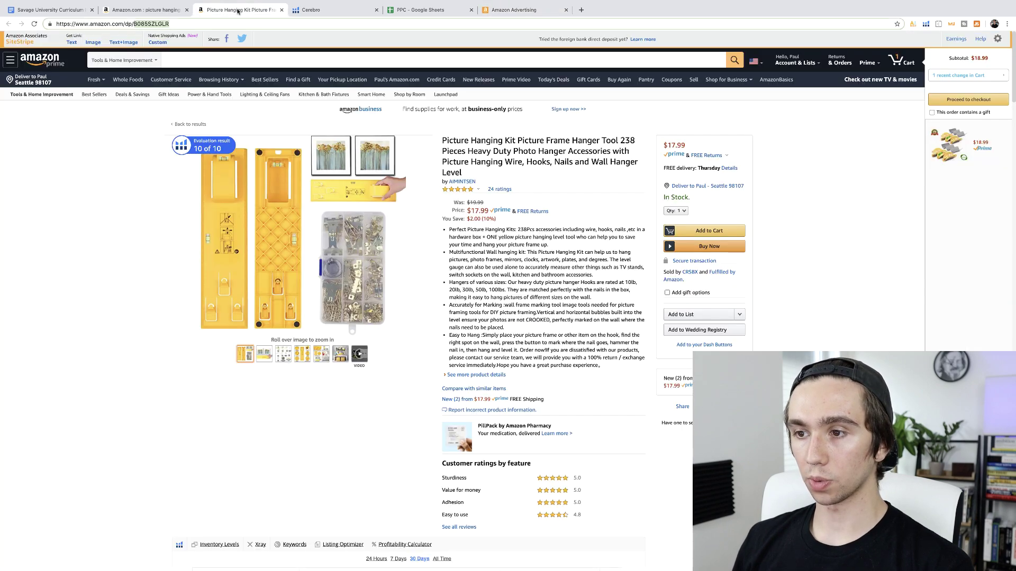
{"action": "scroll", "coordinate": [455, 284], "scroll_direction": "down", "scroll_amount": 15}
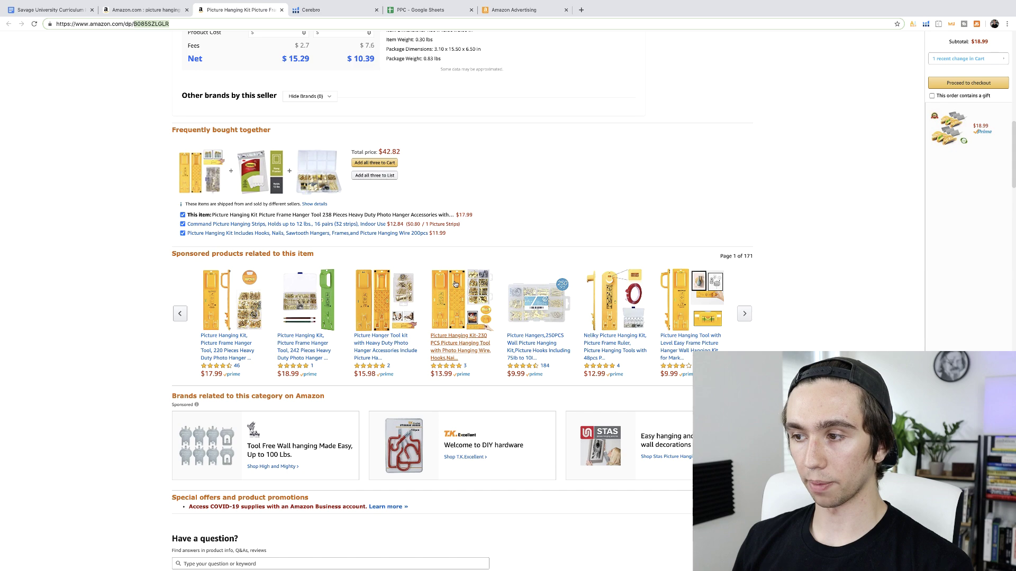
{"action": "scroll", "coordinate": [455, 284], "scroll_direction": "down", "scroll_amount": 2}
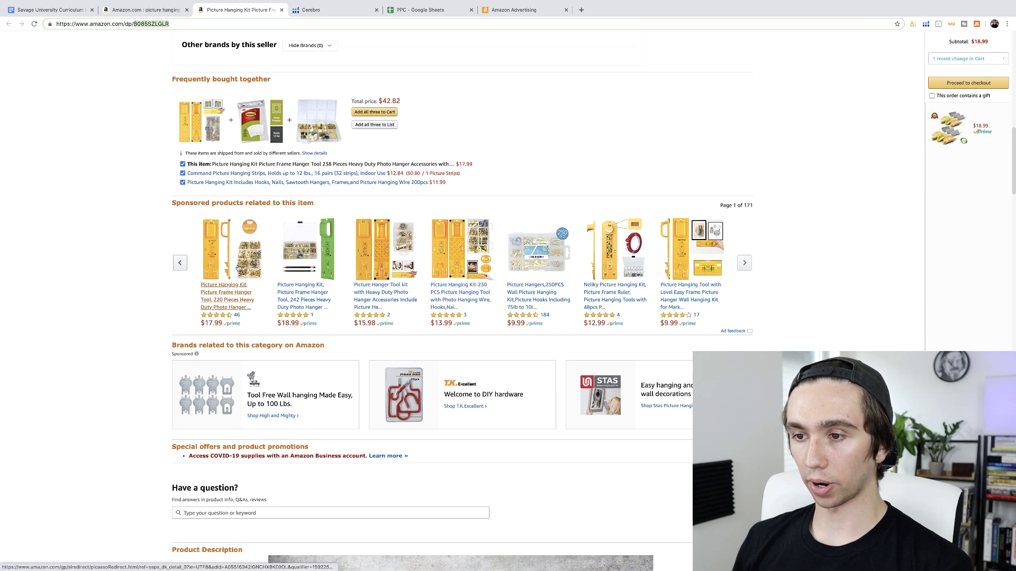
{"action": "scroll", "coordinate": [234, 275], "scroll_direction": "down", "scroll_amount": 1}
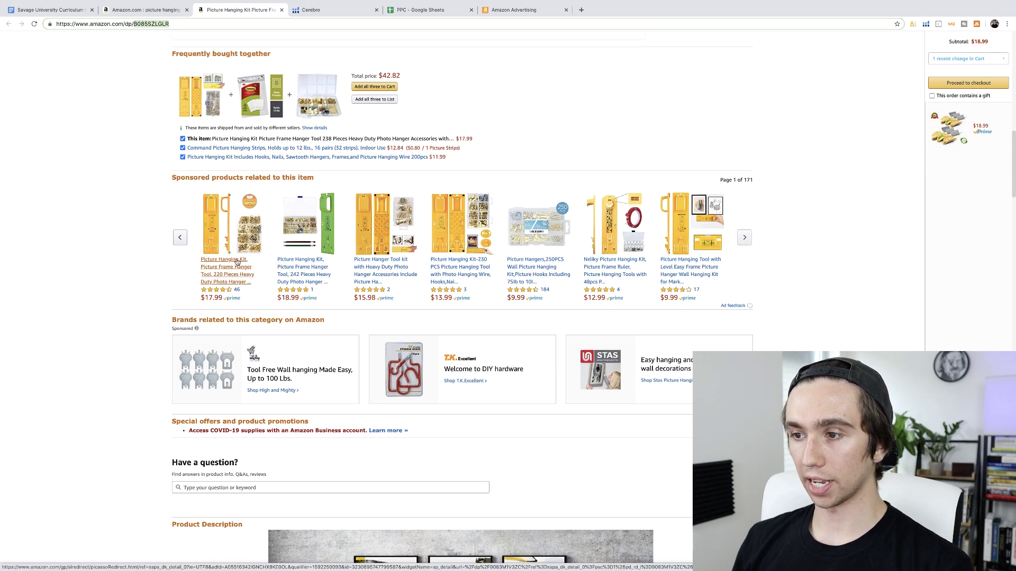
{"action": "scroll", "coordinate": [235, 267], "scroll_direction": "up", "scroll_amount": 15}
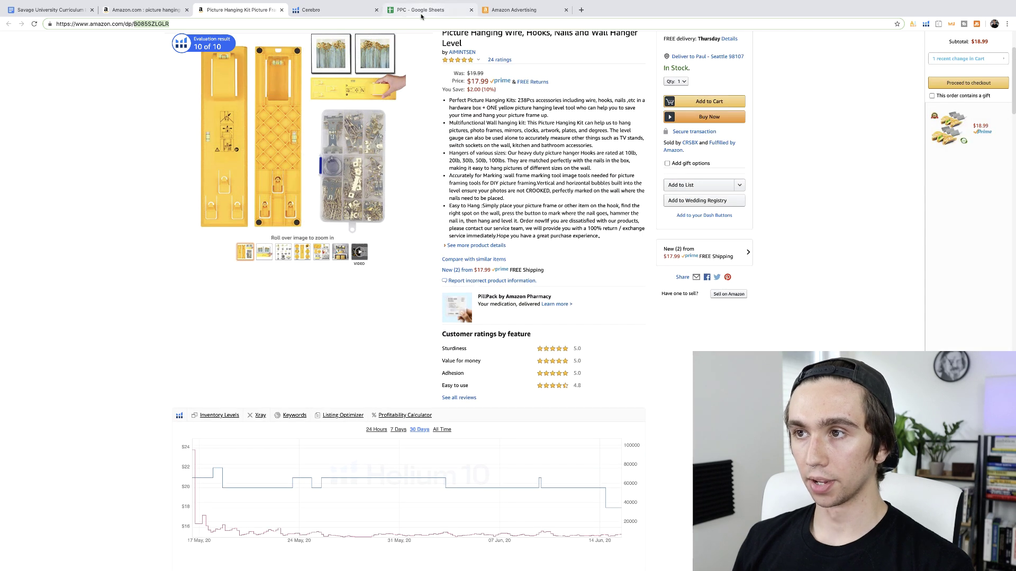
{"action": "left_click", "coordinate": [422, 11]}
{"action": "left_click", "coordinate": [512, 10]}
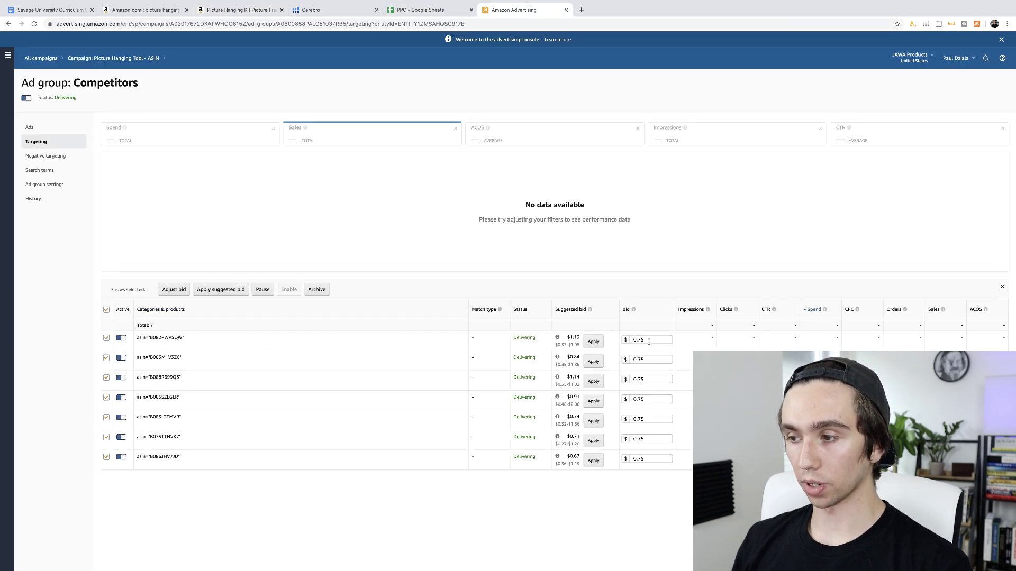
- Set the bid of all selected competitor ASIN targets to $5.00 and save it
{"action": "left_click", "coordinate": [179, 290]}
{"action": "left_click", "coordinate": [241, 290]}
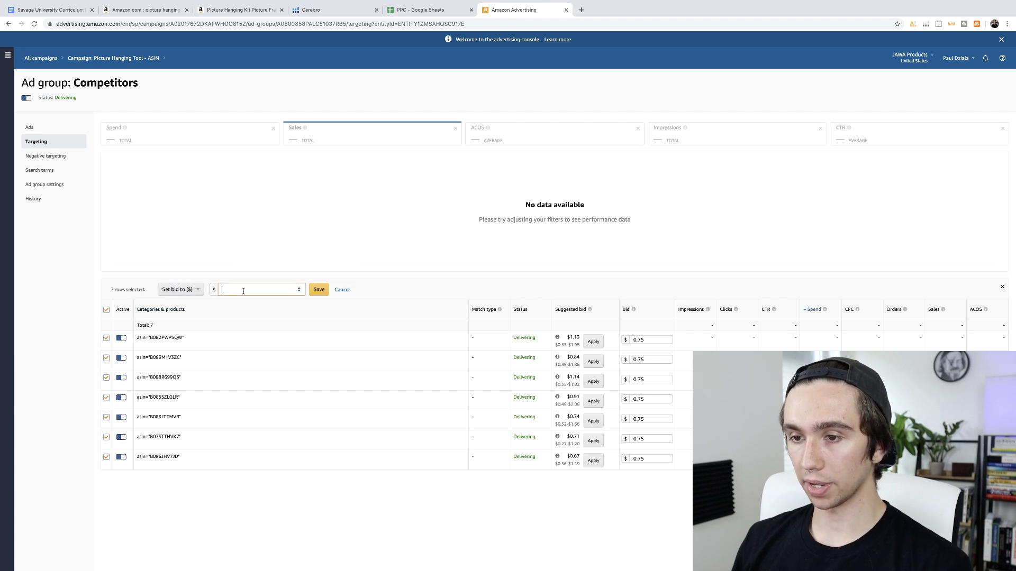
{"action": "type", "text": "500"}
{"action": "key", "text": "BackSpace"}
{"action": "key", "text": "BackSpace"}
{"action": "left_click", "coordinate": [320, 289]}
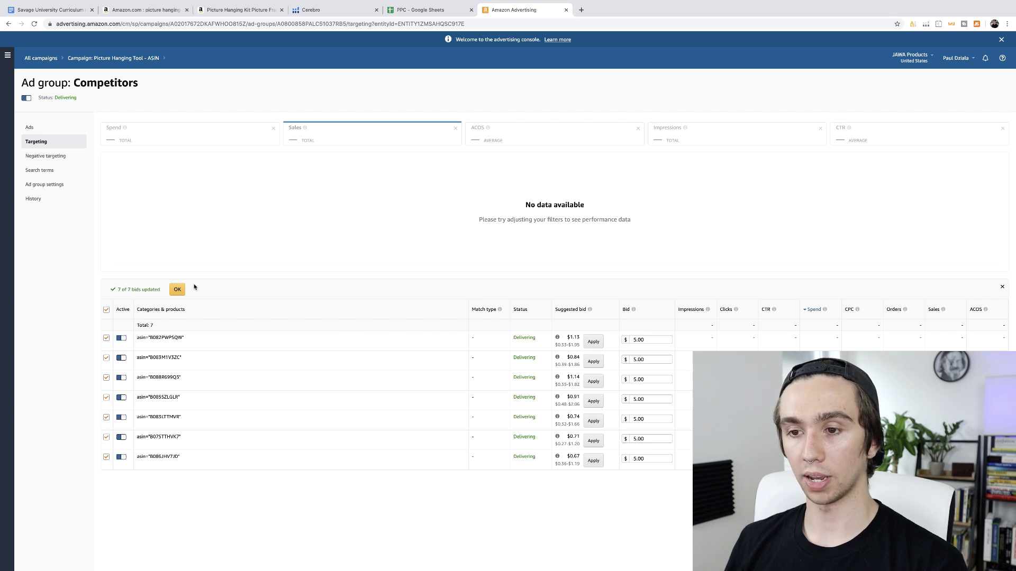
{"action": "left_click", "coordinate": [177, 290]}
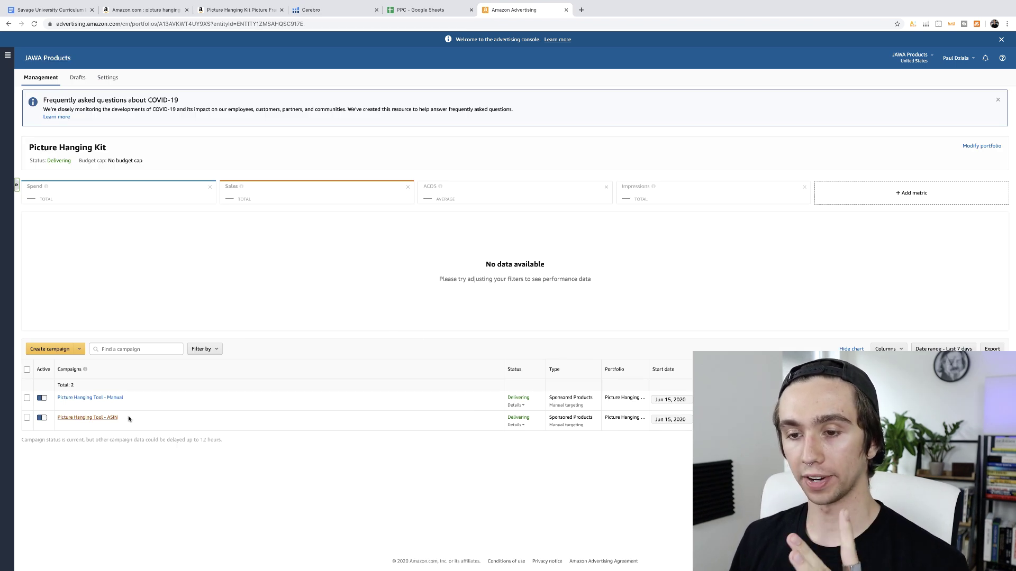
- Create a Sponsored Products campaign named Picture Hanging Tool - Auto Low Bid with a $20 daily budget and the Dynamic bids - down only strategy
{"action": "left_click", "coordinate": [59, 355]}
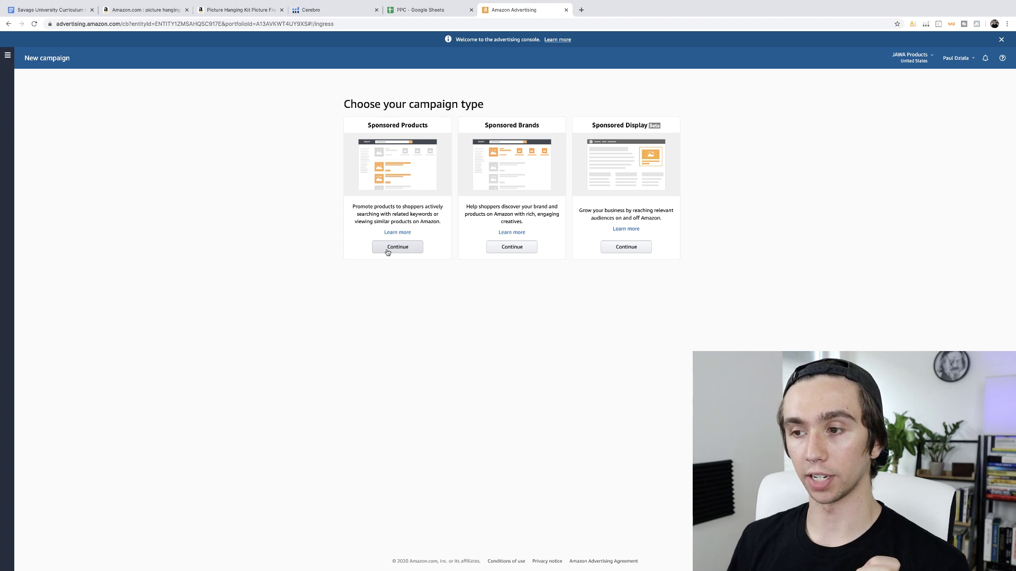
{"action": "left_click", "coordinate": [387, 252]}
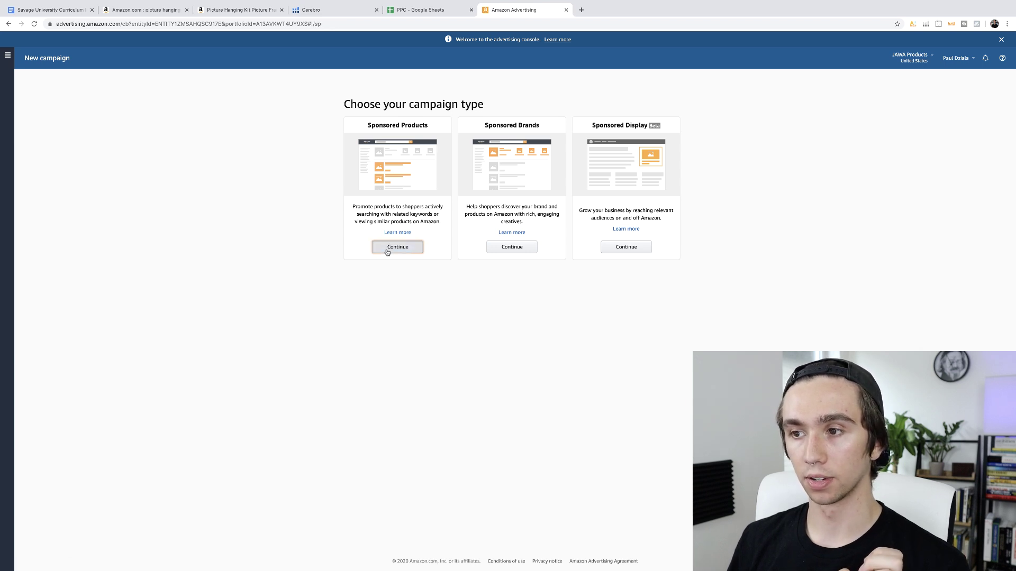
{"action": "key", "text": "ctrl+v"}
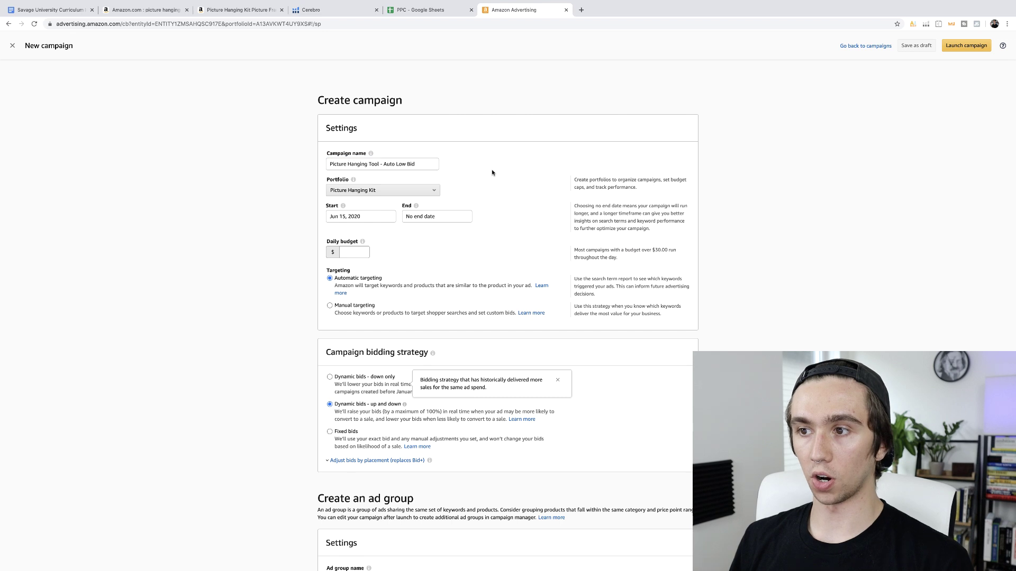
{"action": "left_click", "coordinate": [356, 254]}
{"action": "type", "text": "20"}
{"action": "scroll", "coordinate": [362, 282], "scroll_direction": "down", "scroll_amount": 4}
{"action": "left_click", "coordinate": [330, 282]}
- Name the ad group Low Bid and add the Picture Hanging Tool with Level product to it
{"action": "scroll", "coordinate": [394, 301], "scroll_direction": "down", "scroll_amount": 8}
{"action": "triple_click", "coordinate": [365, 277]}
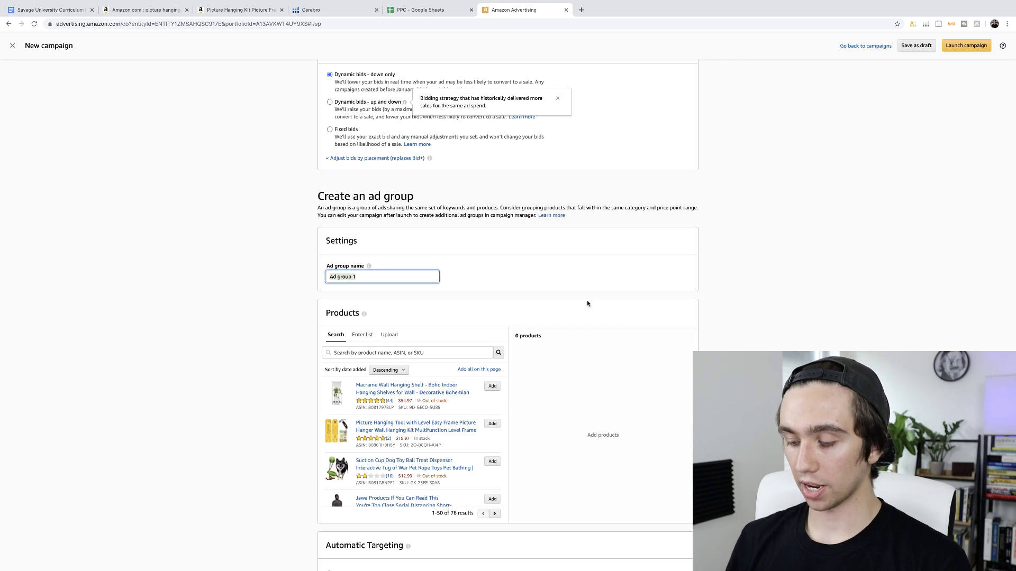
{"action": "type", "text": "Low Bid"}
{"action": "scroll", "coordinate": [492, 328], "scroll_direction": "down", "scroll_amount": 4}
{"action": "left_click", "coordinate": [492, 324]}
- Set the default bid for automatic targeting to $0.30
{"action": "scroll", "coordinate": [530, 338], "scroll_direction": "down", "scroll_amount": 4}
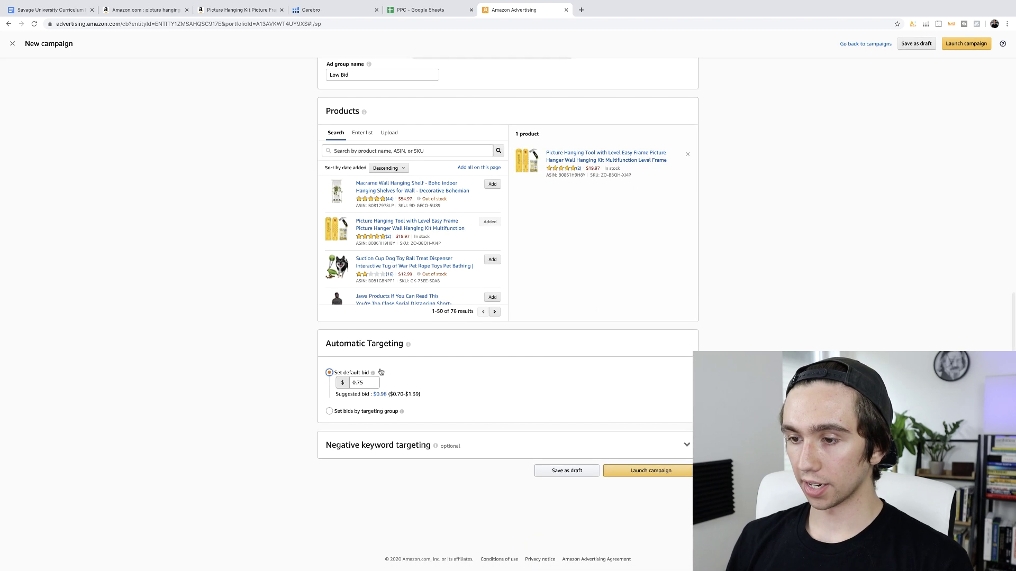
{"action": "left_click", "coordinate": [364, 382]}
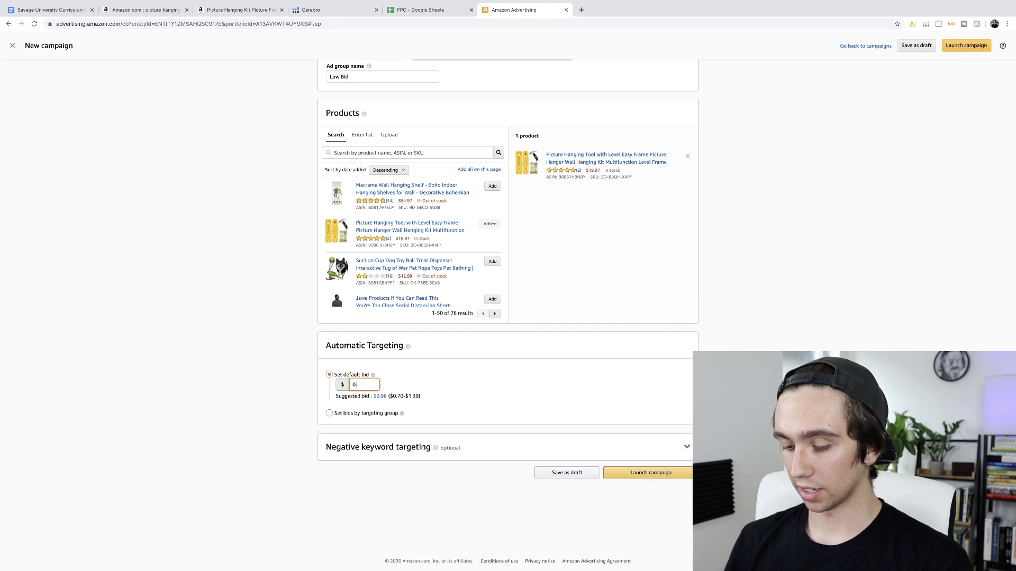
{"action": "type", "text": "30"}
{"action": "left_click", "coordinate": [552, 382]}
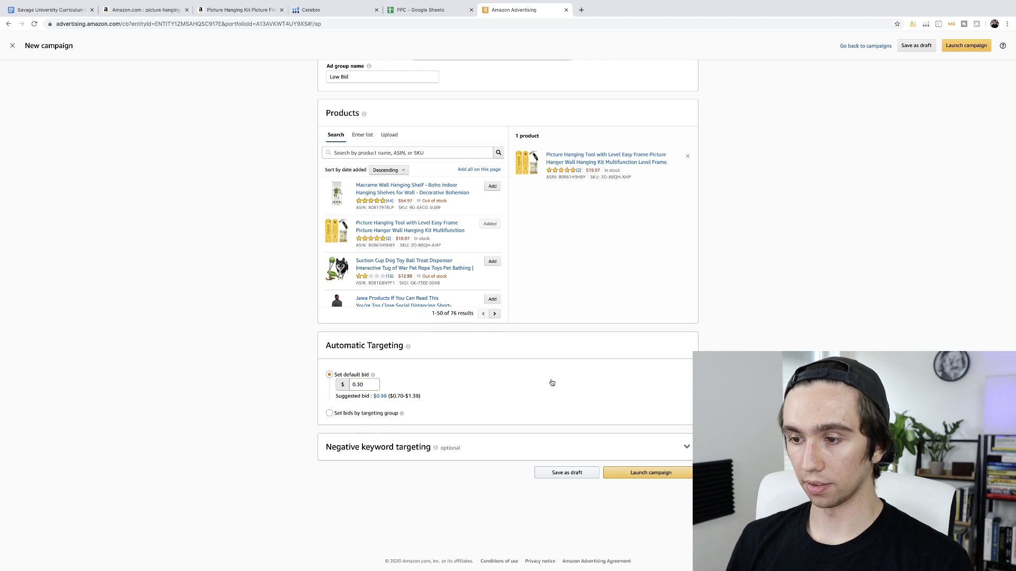
- Look over the option of bidding by targeting group, switch back to the default bid and launch the campaign
{"action": "left_click", "coordinate": [329, 414]}
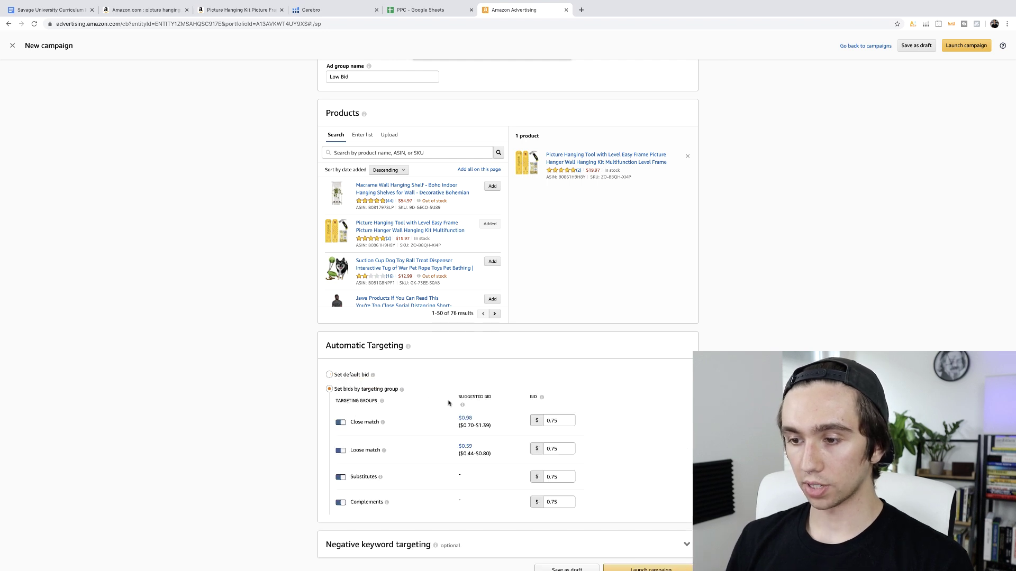
{"action": "scroll", "coordinate": [450, 403], "scroll_direction": "down", "scroll_amount": 2}
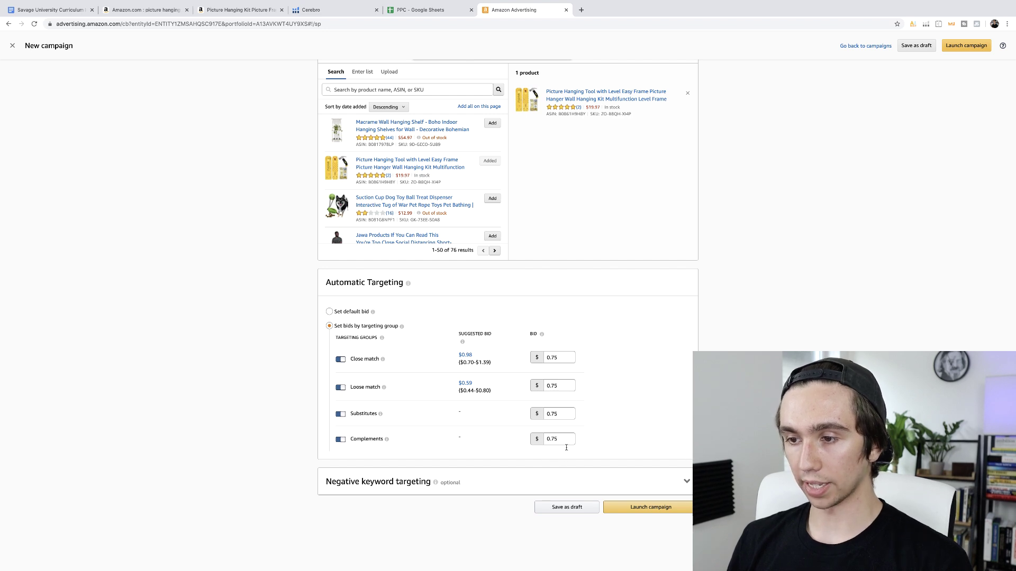
{"action": "left_click", "coordinate": [343, 312]}
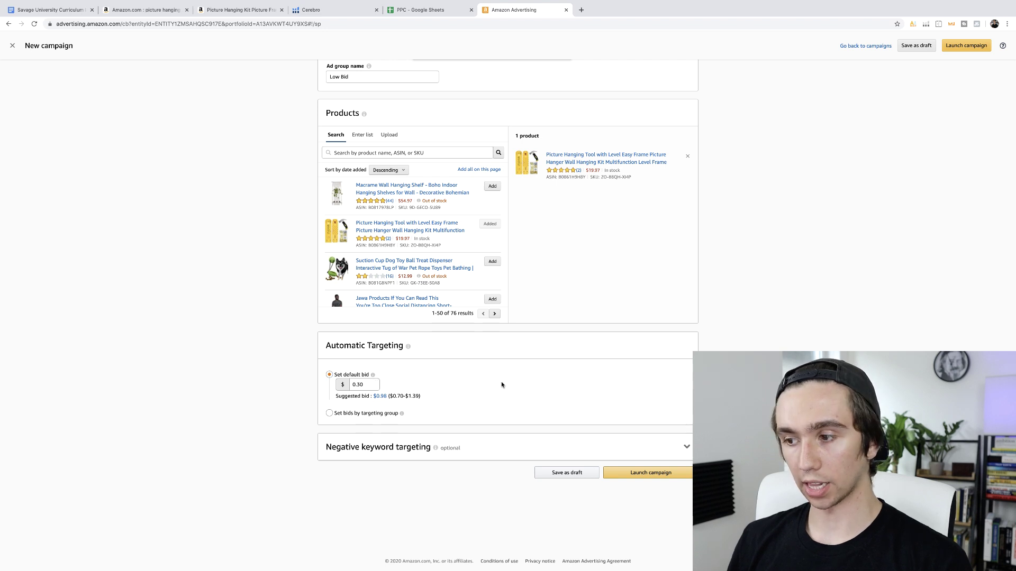
{"action": "left_click", "coordinate": [656, 474]}
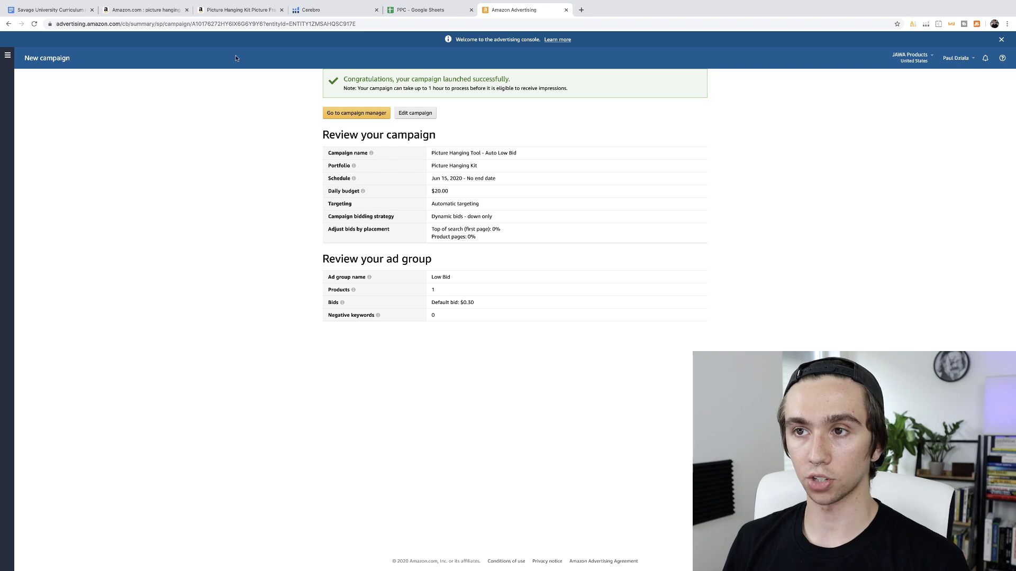
- Switch to the Amazon picture hanging kit search results and look over the competing listings
{"action": "left_click", "coordinate": [225, 11]}
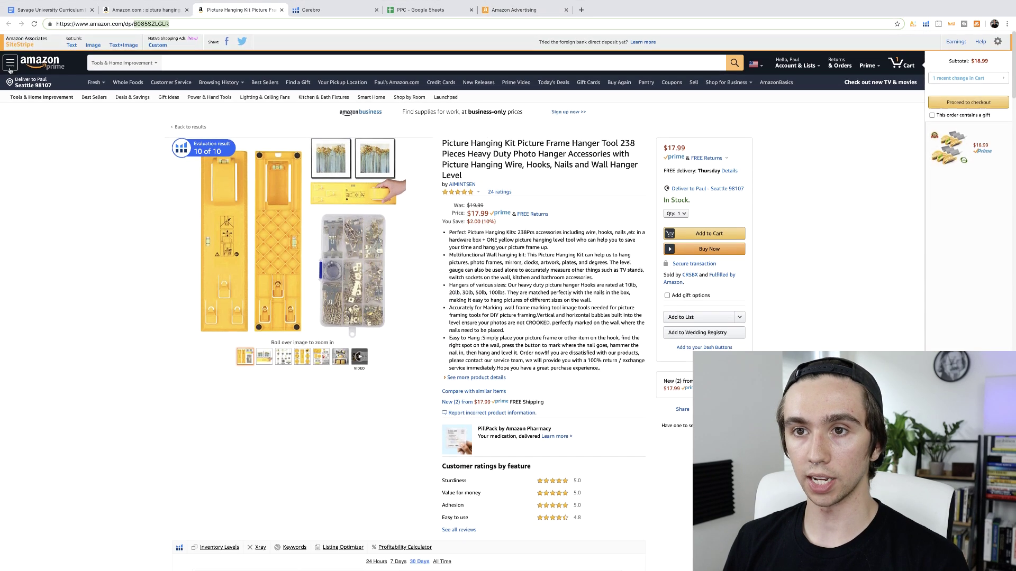
{"action": "left_click", "coordinate": [124, 11]}
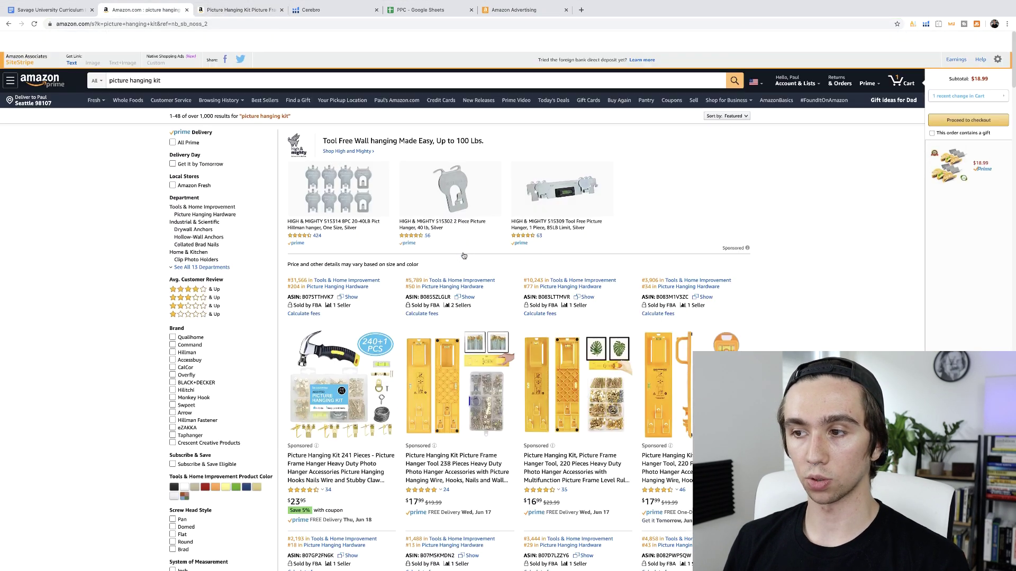
{"action": "scroll", "coordinate": [775, 263], "scroll_direction": "down", "scroll_amount": 4}
{"action": "scroll", "coordinate": [776, 263], "scroll_direction": "down", "scroll_amount": 5}
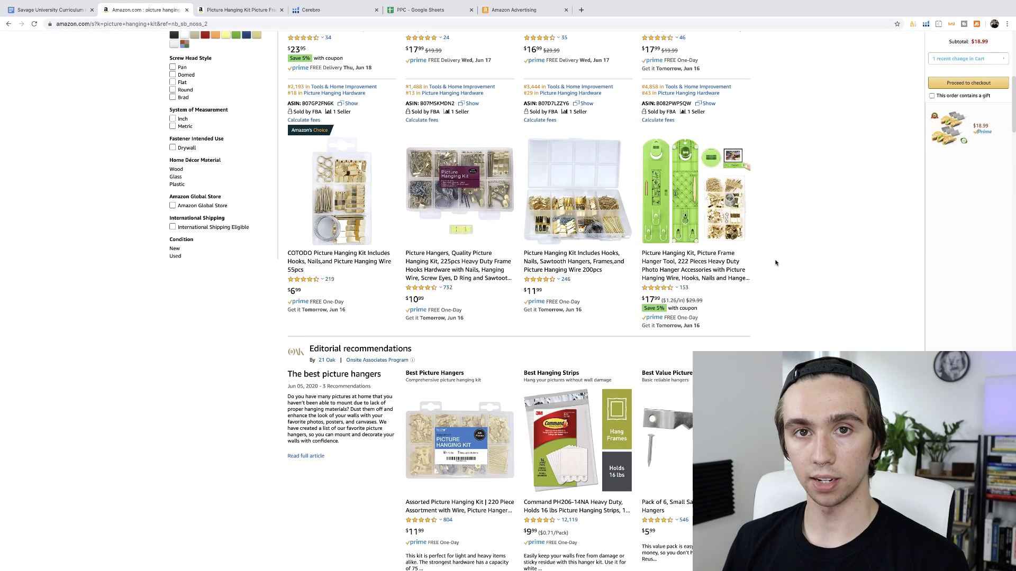